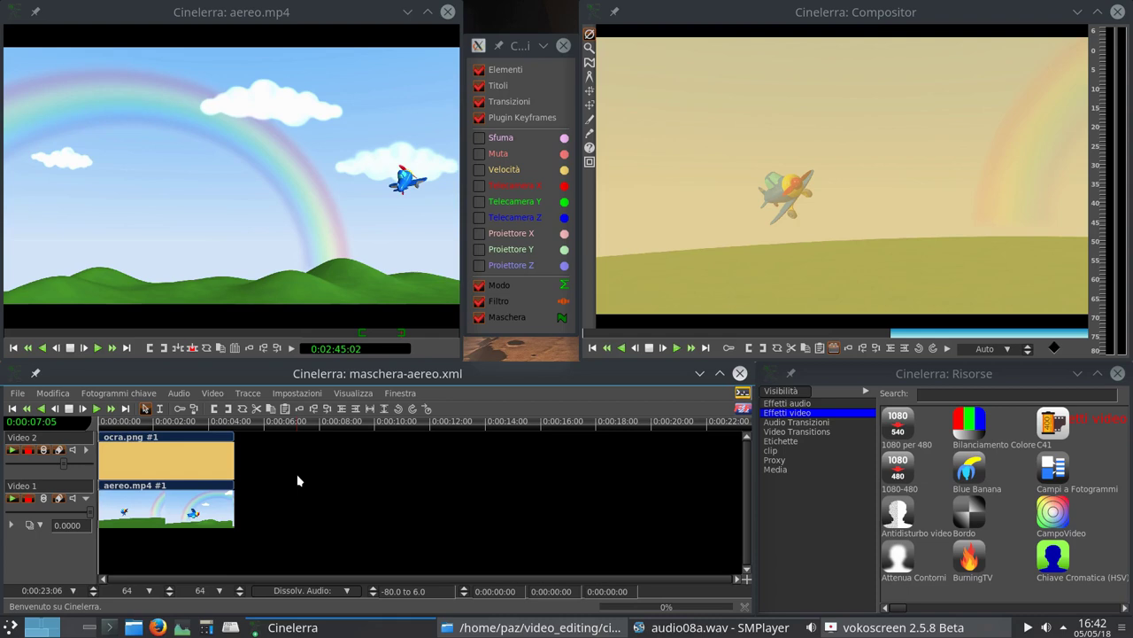
Open the mask editing tool and review its mode options, leaving Sottrai alpha selected.
{"action": "left_click", "coordinate": [588, 63]}
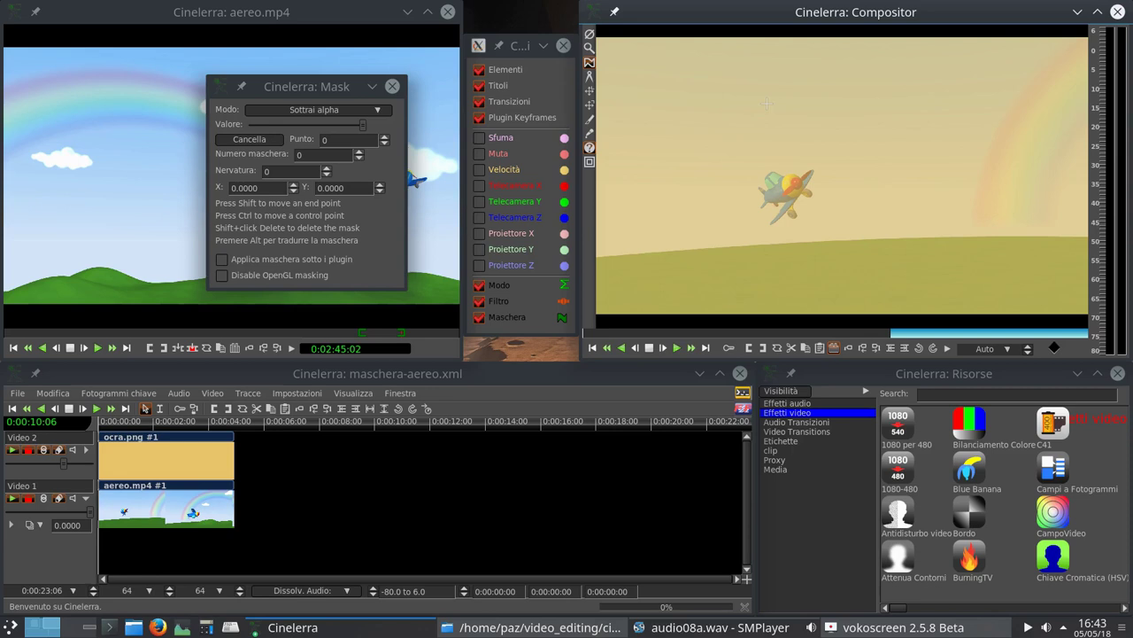
{"action": "left_click", "coordinate": [378, 113]}
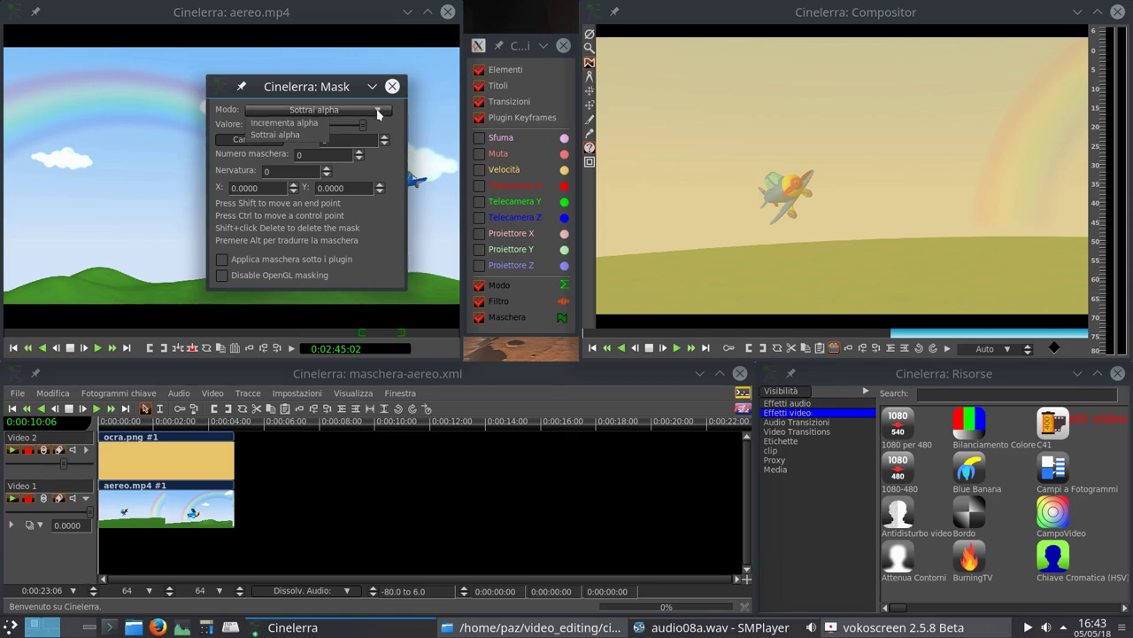
{"action": "left_click", "coordinate": [392, 131]}
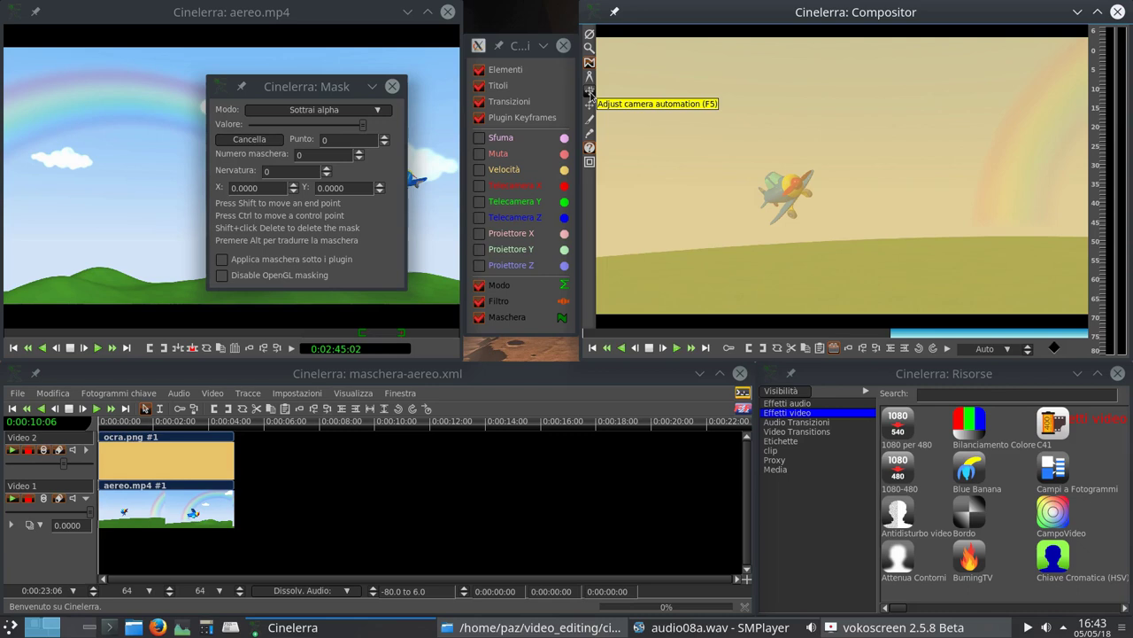
View the camera and projector automation overlays on the Compositor frame and return to mask editing.
{"action": "left_click", "coordinate": [590, 92]}
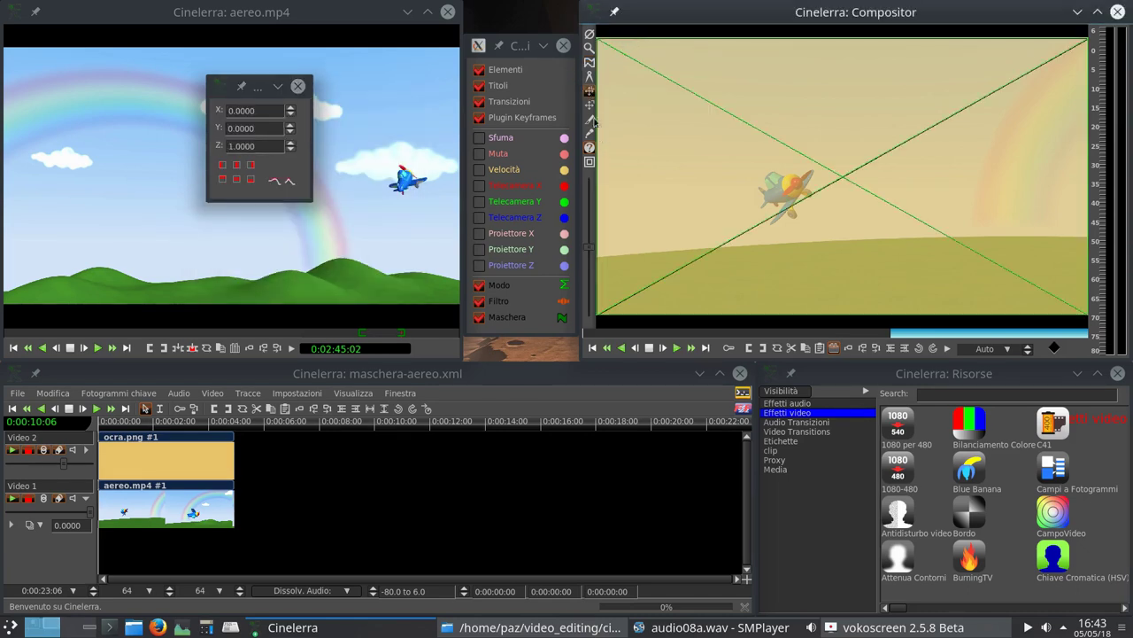
{"action": "left_click", "coordinate": [590, 105]}
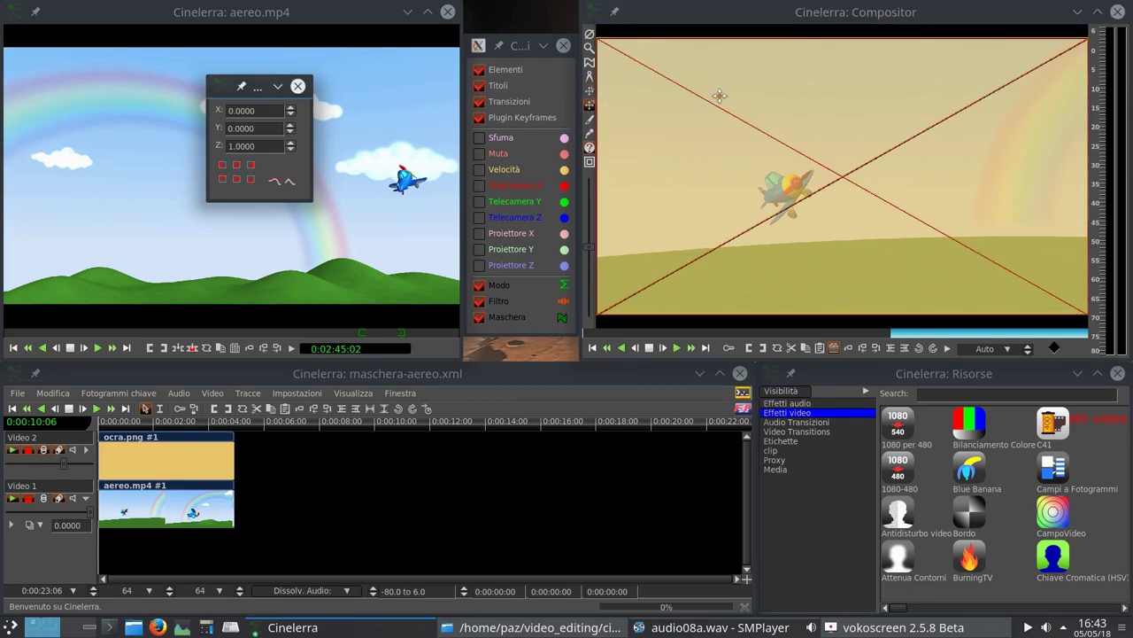
{"action": "left_click", "coordinate": [589, 64]}
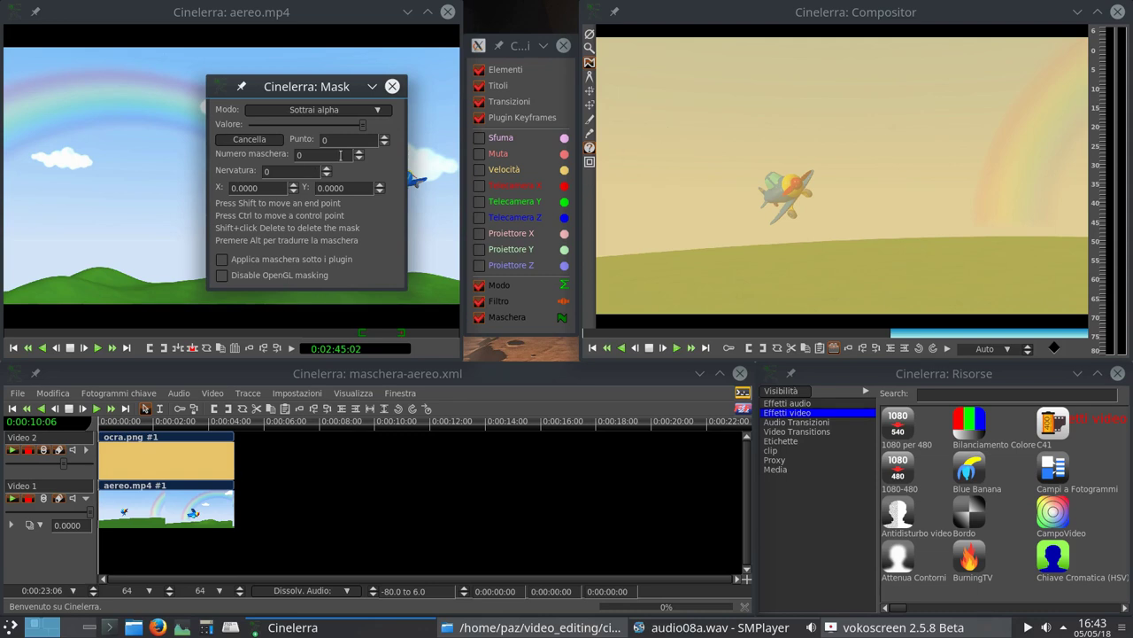
Step the mask number up through the available masks and bring it back to 0.
{"action": "left_click", "coordinate": [358, 151]}
{"action": "left_click", "coordinate": [359, 151]}
{"action": "left_click", "coordinate": [358, 151]}
{"action": "left_click", "coordinate": [358, 153]}
{"action": "left_click", "coordinate": [358, 153]}
{"action": "left_click", "coordinate": [358, 152]}
{"action": "left_click", "coordinate": [358, 152]}
{"action": "left_click", "coordinate": [359, 159]}
{"action": "left_click", "coordinate": [358, 160]}
{"action": "left_click", "coordinate": [358, 159]}
{"action": "left_click", "coordinate": [359, 160]}
{"action": "left_click", "coordinate": [358, 159]}
{"action": "left_click", "coordinate": [359, 160]}
{"action": "left_click", "coordinate": [358, 159]}
Toggle the mask settings window off and on again, leaving it displayed.
{"action": "left_click", "coordinate": [590, 62]}
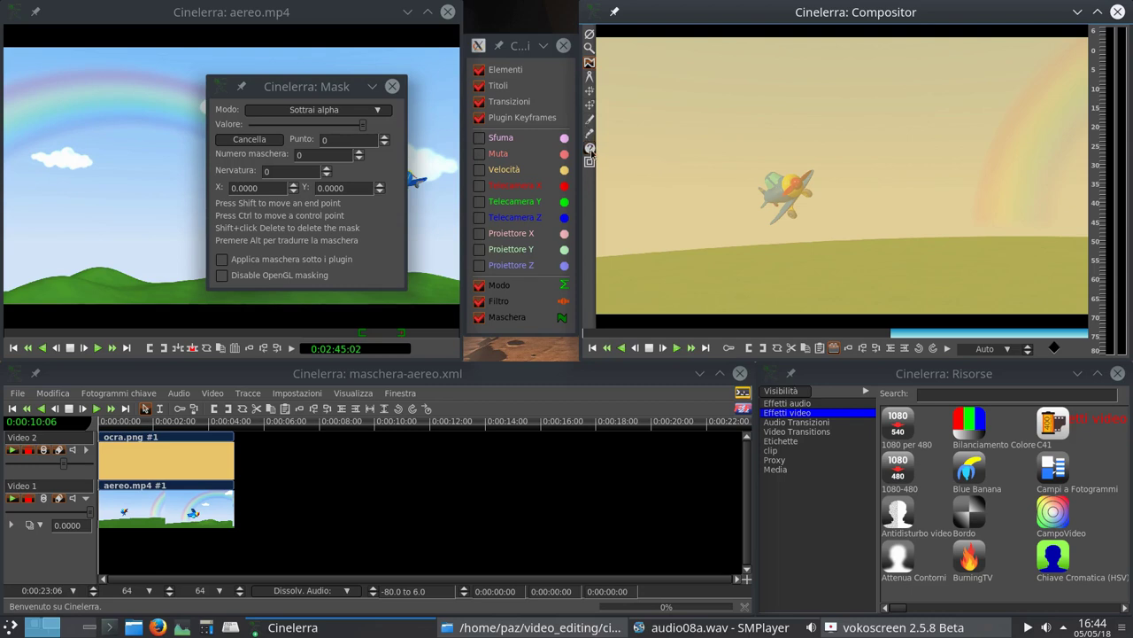
{"action": "left_click", "coordinate": [590, 149]}
{"action": "left_click", "coordinate": [590, 149]}
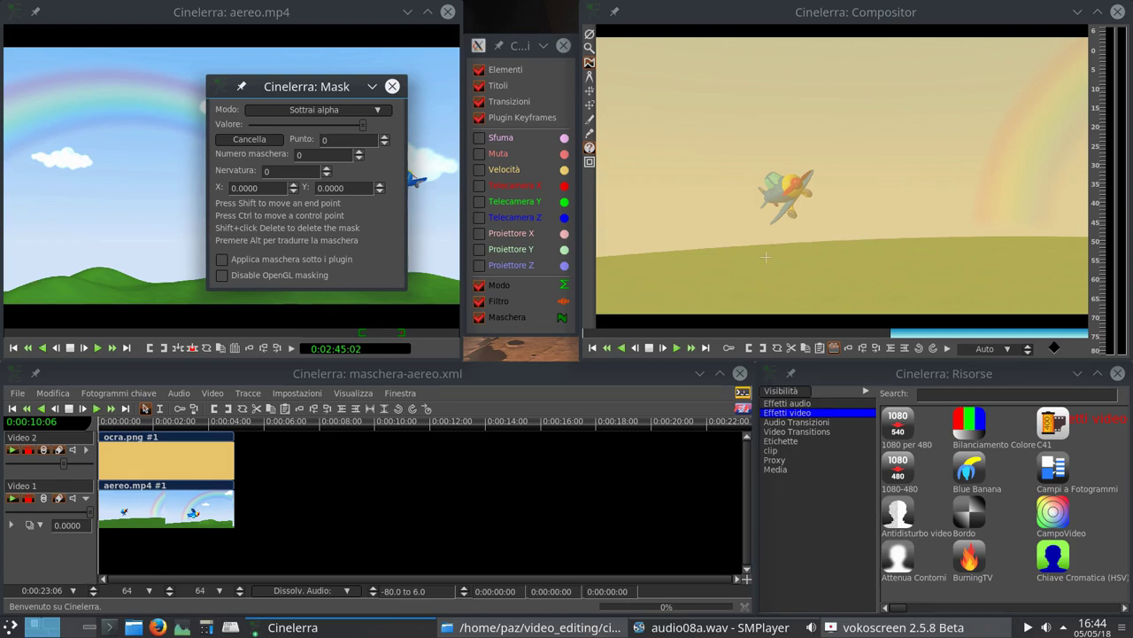
Draw a four-cornered mask 0 around the airplane and add a point on its right and upper edges.
{"action": "left_click", "coordinate": [766, 255]}
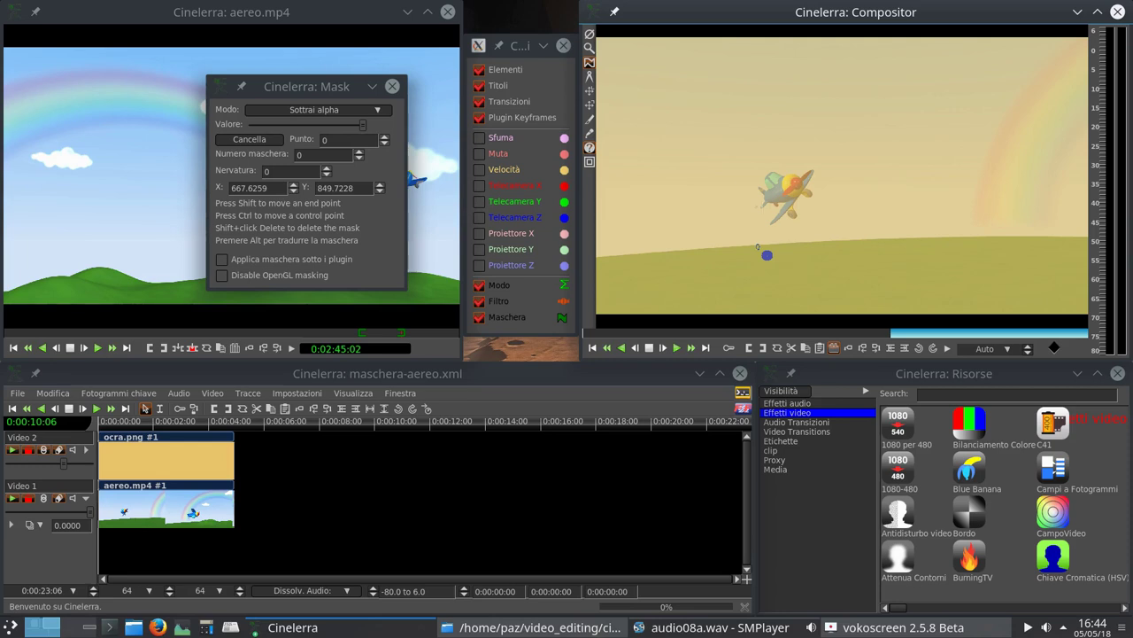
{"action": "left_click", "coordinate": [713, 142]}
{"action": "left_click", "coordinate": [844, 140]}
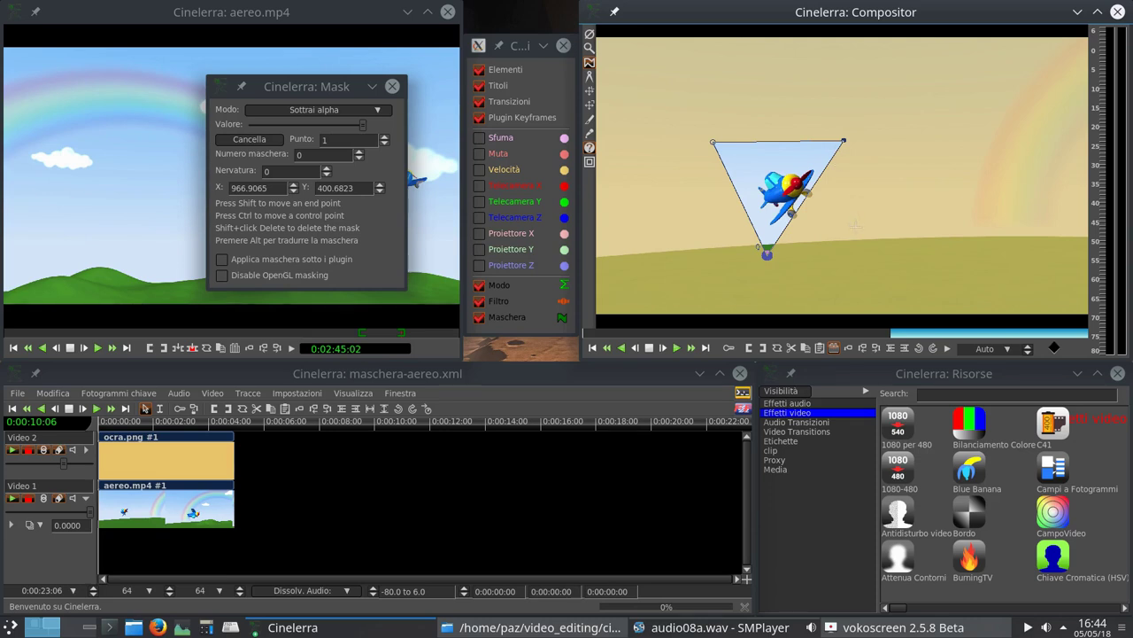
{"action": "left_click", "coordinate": [857, 226]}
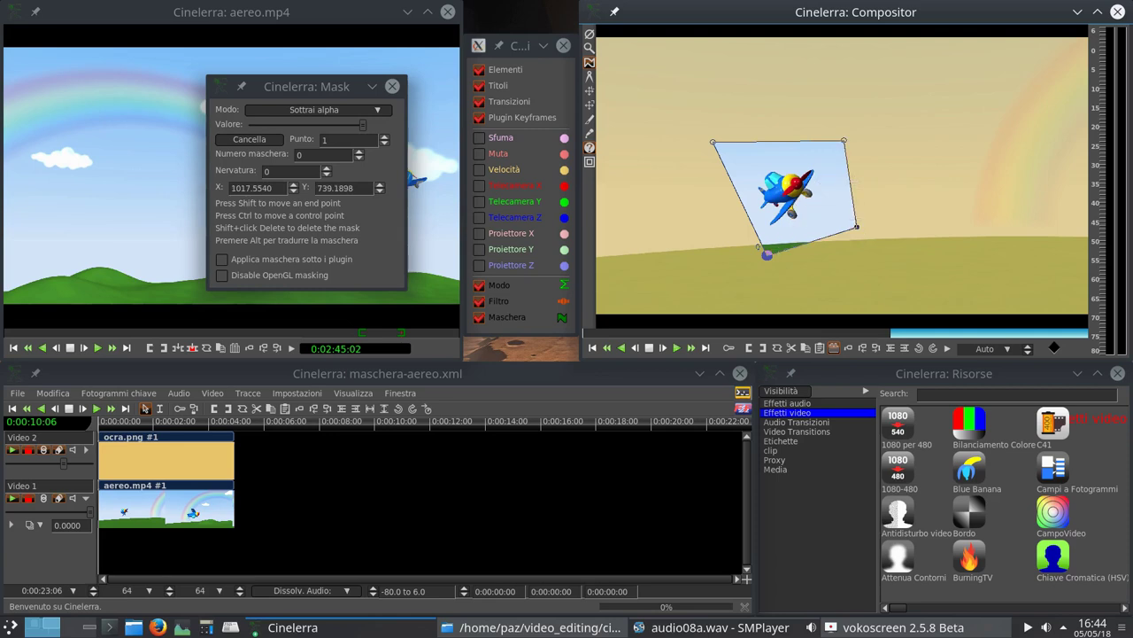
{"action": "mouse_move", "coordinate": [849, 182]}
{"action": "left_mouse_down"}
{"action": "mouse_move", "coordinate": [883, 183]}
{"action": "mouse_move", "coordinate": [849, 184]}
{"action": "left_mouse_up"}
{"action": "left_click", "coordinate": [778, 141]}
Reshape the airplane mask into an irregular polygon by moving its corner points and edge points individually.
{"action": "mouse_move", "coordinate": [845, 144]}
{"action": "left_mouse_down"}
{"action": "mouse_move", "coordinate": [860, 107]}
{"action": "mouse_move", "coordinate": [845, 144]}
{"action": "mouse_move", "coordinate": [844, 131]}
{"action": "left_mouse_up"}
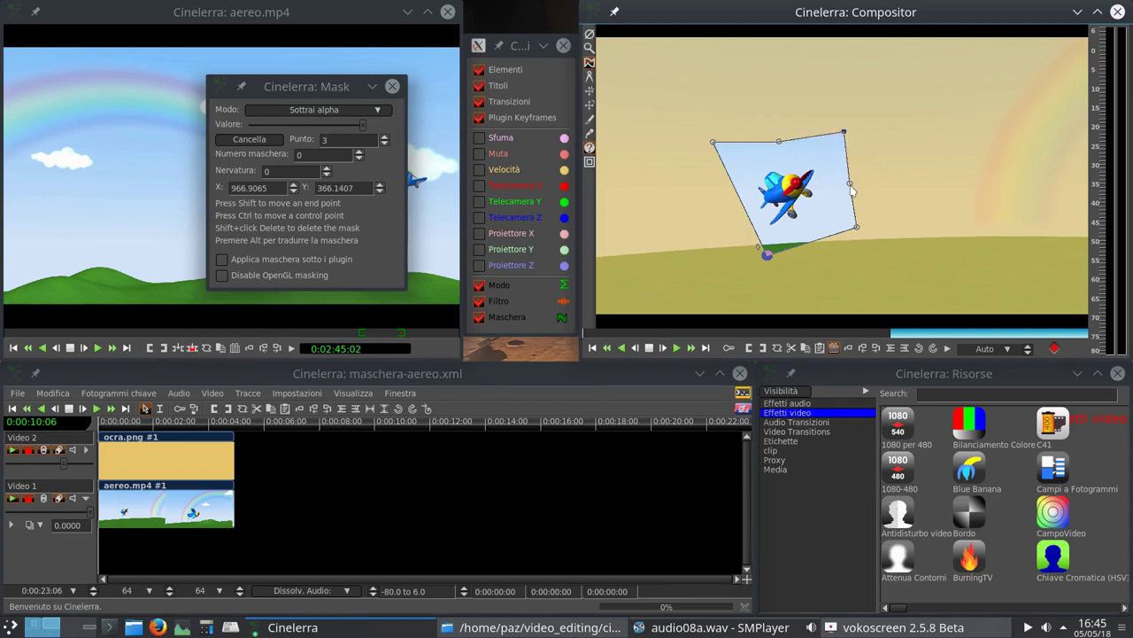
{"action": "left_click_drag", "start_coordinate": [850, 184], "coordinate": [833, 185]}
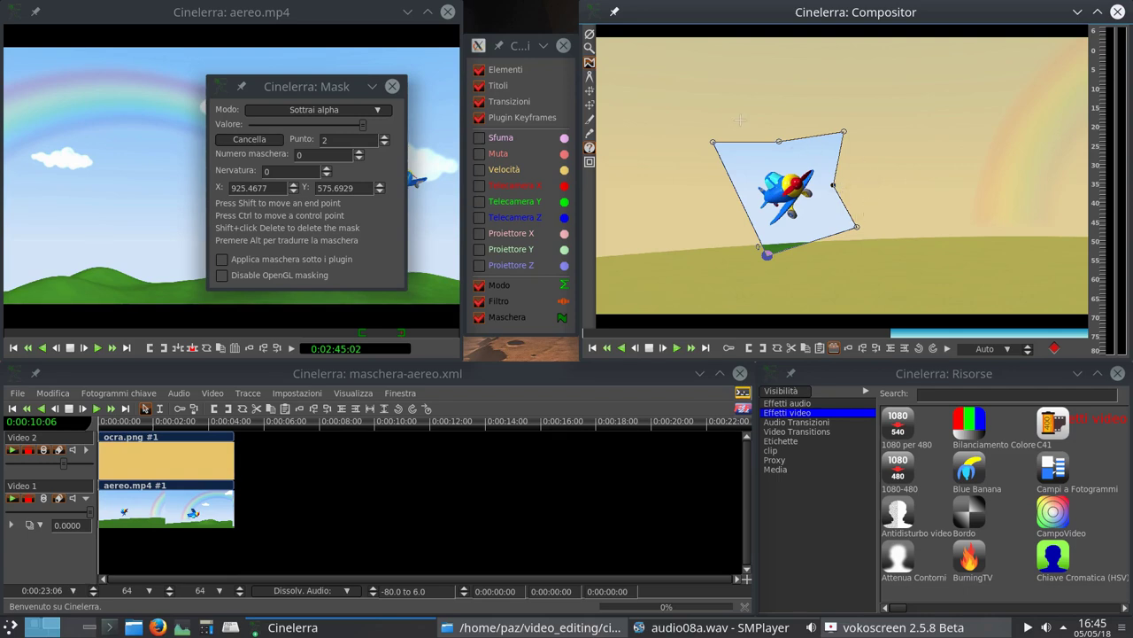
{"action": "left_click_drag", "start_coordinate": [714, 142], "coordinate": [700, 160]}
{"action": "mouse_move", "coordinate": [778, 141]}
{"action": "left_mouse_down"}
{"action": "mouse_move", "coordinate": [777, 103]}
{"action": "mouse_move", "coordinate": [780, 118]}
{"action": "left_mouse_up"}
{"action": "mouse_move", "coordinate": [863, 183]}
{"action": "left_mouse_down"}
{"action": "mouse_move", "coordinate": [928, 184]}
{"action": "mouse_move", "coordinate": [858, 181]}
{"action": "left_mouse_up"}
{"action": "mouse_move", "coordinate": [856, 227]}
{"action": "left_mouse_down"}
{"action": "mouse_move", "coordinate": [819, 247]}
{"action": "mouse_move", "coordinate": [801, 244]}
{"action": "mouse_move", "coordinate": [837, 231]}
{"action": "left_mouse_up"}
{"action": "mouse_move", "coordinate": [786, 277]}
{"action": "left_mouse_down"}
{"action": "mouse_move", "coordinate": [764, 268]}
{"action": "mouse_move", "coordinate": [775, 261]}
{"action": "left_mouse_up"}
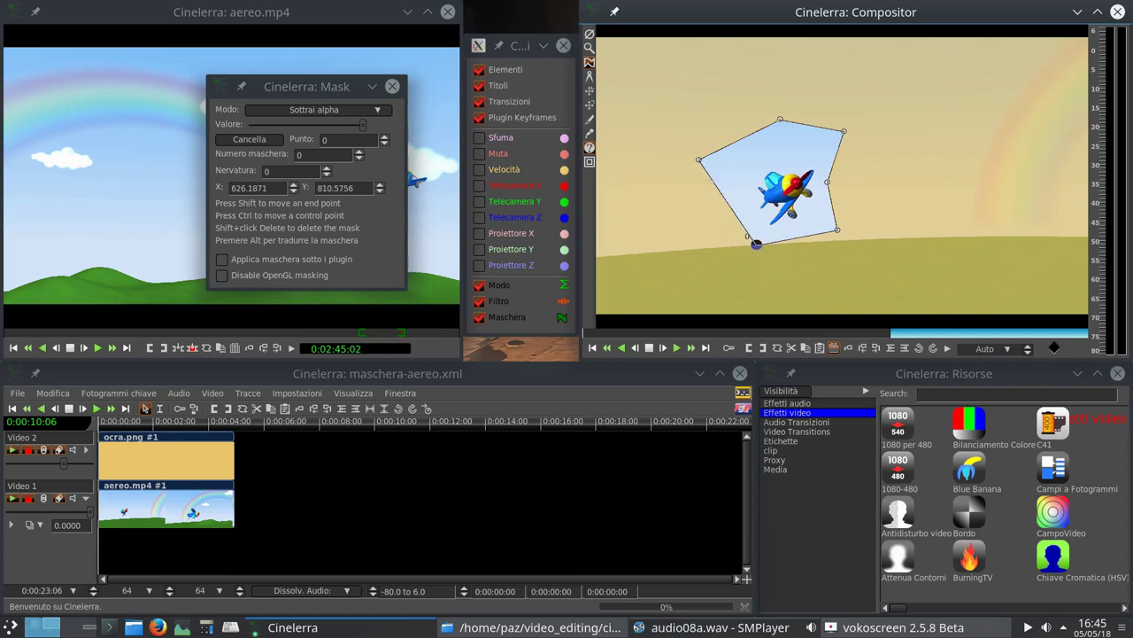
{"action": "mouse_move", "coordinate": [684, 185]}
{"action": "left_mouse_down"}
{"action": "mouse_move", "coordinate": [672, 192]}
{"action": "mouse_move", "coordinate": [700, 195]}
{"action": "mouse_move", "coordinate": [679, 165]}
{"action": "mouse_move", "coordinate": [698, 199]}
{"action": "left_mouse_up"}
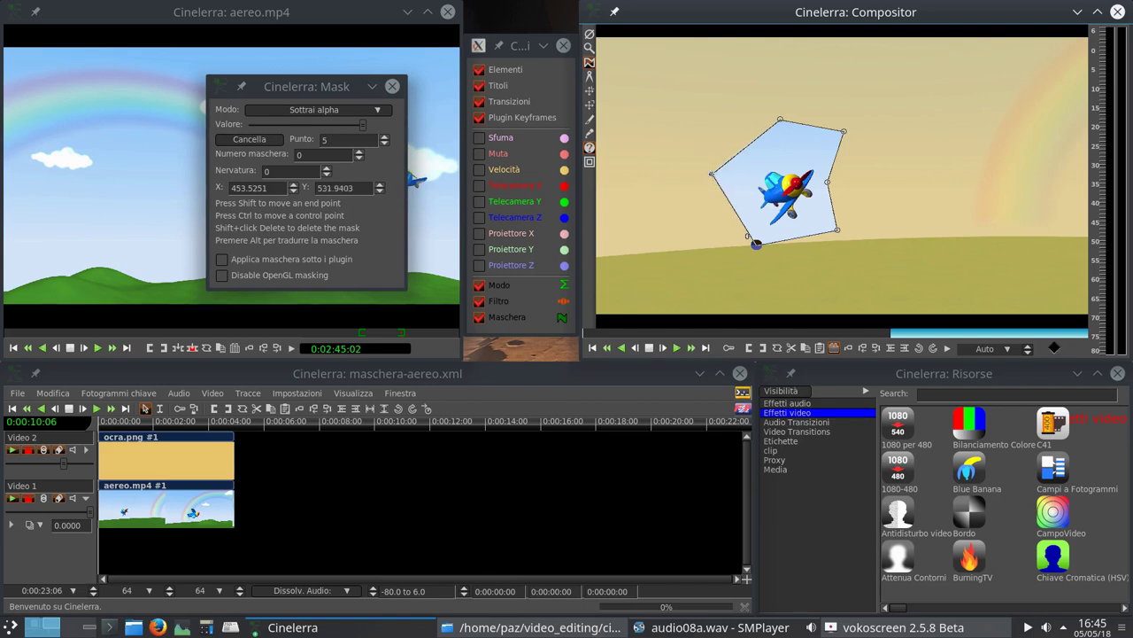
{"action": "mouse_move", "coordinate": [713, 176]}
{"action": "left_mouse_down"}
{"action": "mouse_move", "coordinate": [703, 157]}
{"action": "mouse_move", "coordinate": [714, 187]}
{"action": "left_mouse_up"}
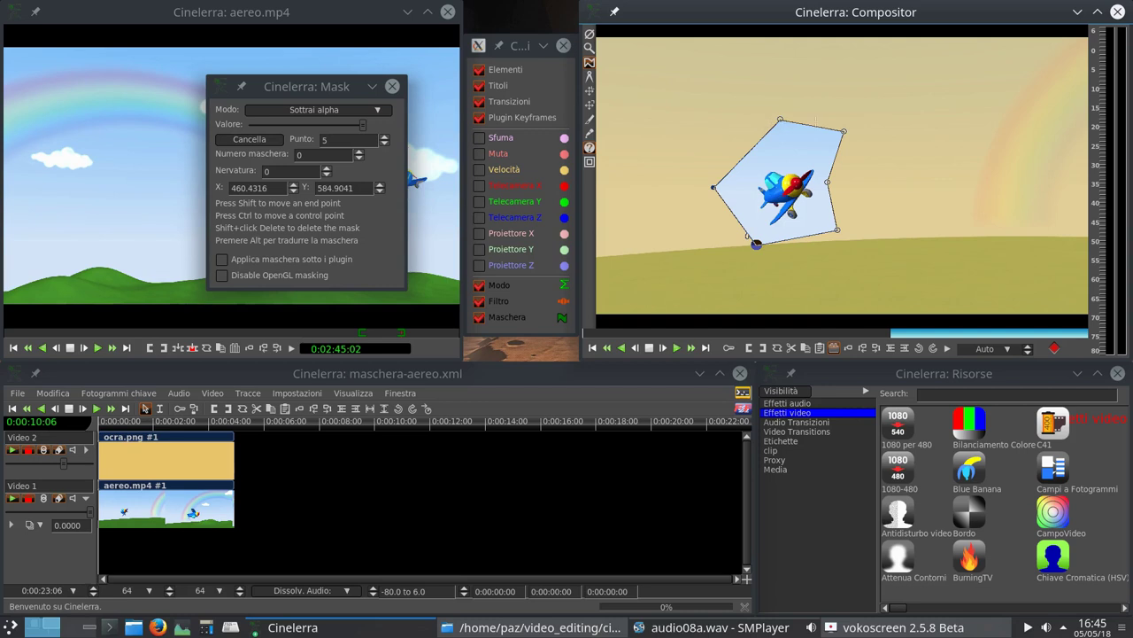
Curve the mask edges beside the upper-right point by pulling out and adjusting its two control handles.
{"action": "left_click", "coordinate": [843, 132]}
{"action": "left_click", "coordinate": [845, 132]}
{"action": "left_click_drag", "start_coordinate": [863, 154], "coordinate": [866, 158]}
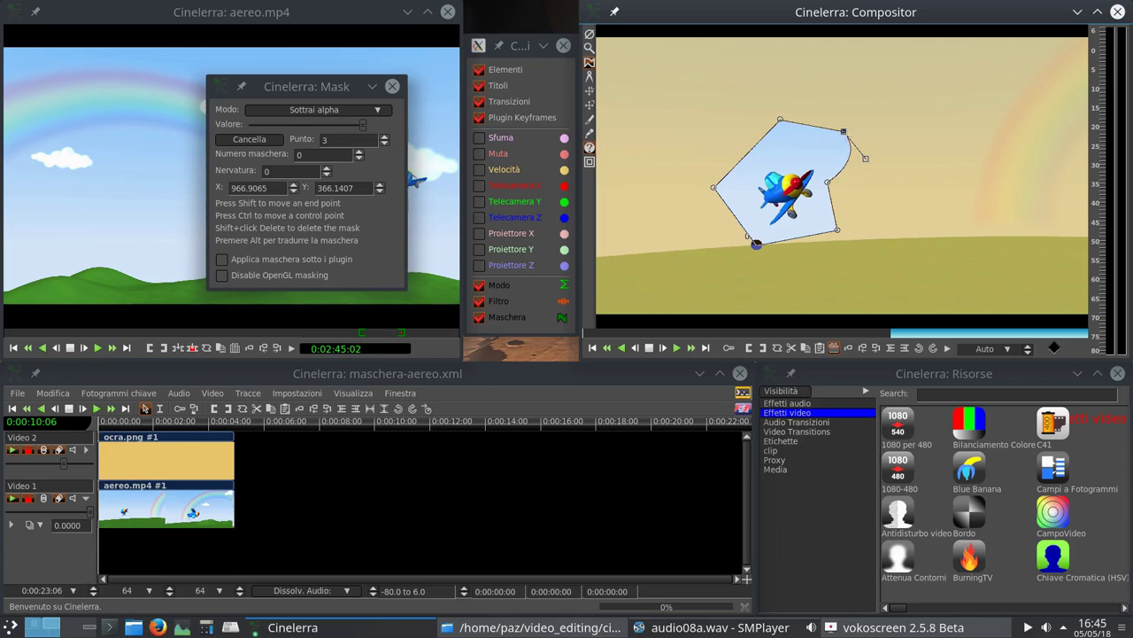
{"action": "left_click_drag", "start_coordinate": [825, 122], "coordinate": [823, 107]}
{"action": "left_click_drag", "start_coordinate": [866, 159], "coordinate": [867, 160]}
{"action": "left_click_drag", "start_coordinate": [823, 109], "coordinate": [822, 114]}
{"action": "left_click_drag", "start_coordinate": [868, 162], "coordinate": [895, 188]}
{"action": "mouse_move", "coordinate": [824, 113]}
{"action": "left_mouse_down"}
{"action": "mouse_move", "coordinate": [784, 79]}
{"action": "mouse_move", "coordinate": [826, 117]}
{"action": "left_mouse_up"}
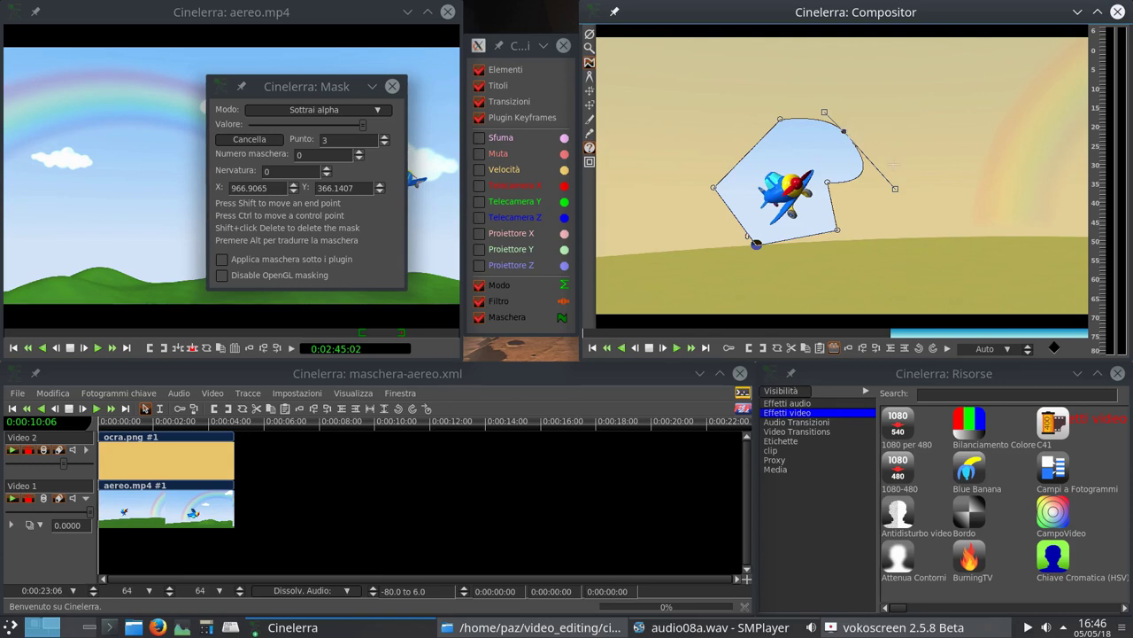
{"action": "left_click_drag", "start_coordinate": [895, 189], "coordinate": [858, 101]}
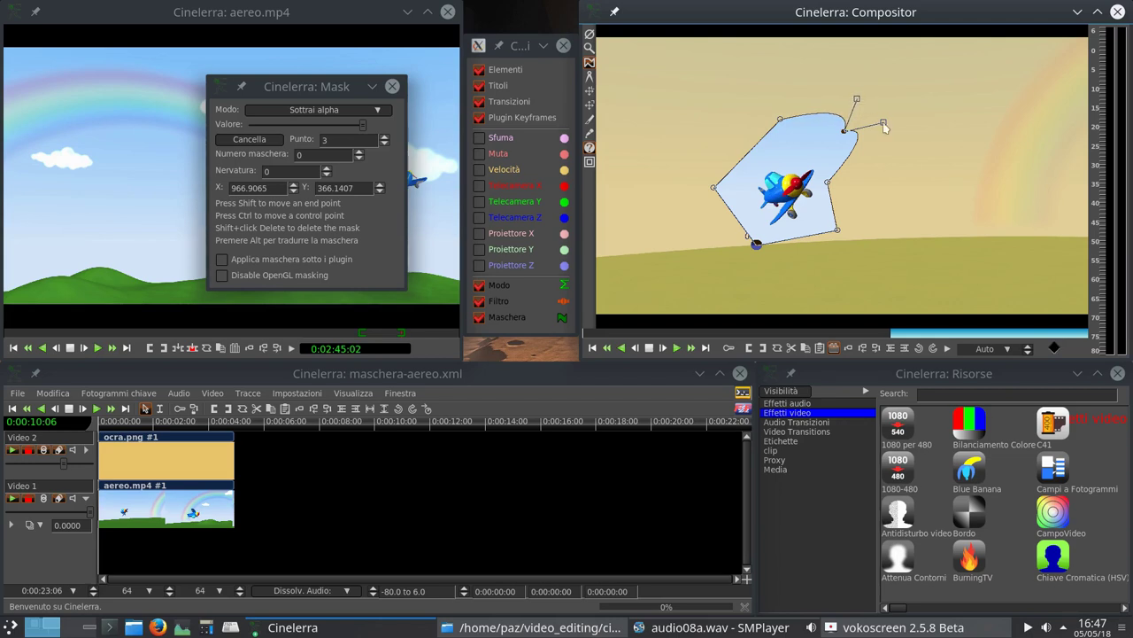
{"action": "left_click_drag", "start_coordinate": [883, 124], "coordinate": [846, 129]}
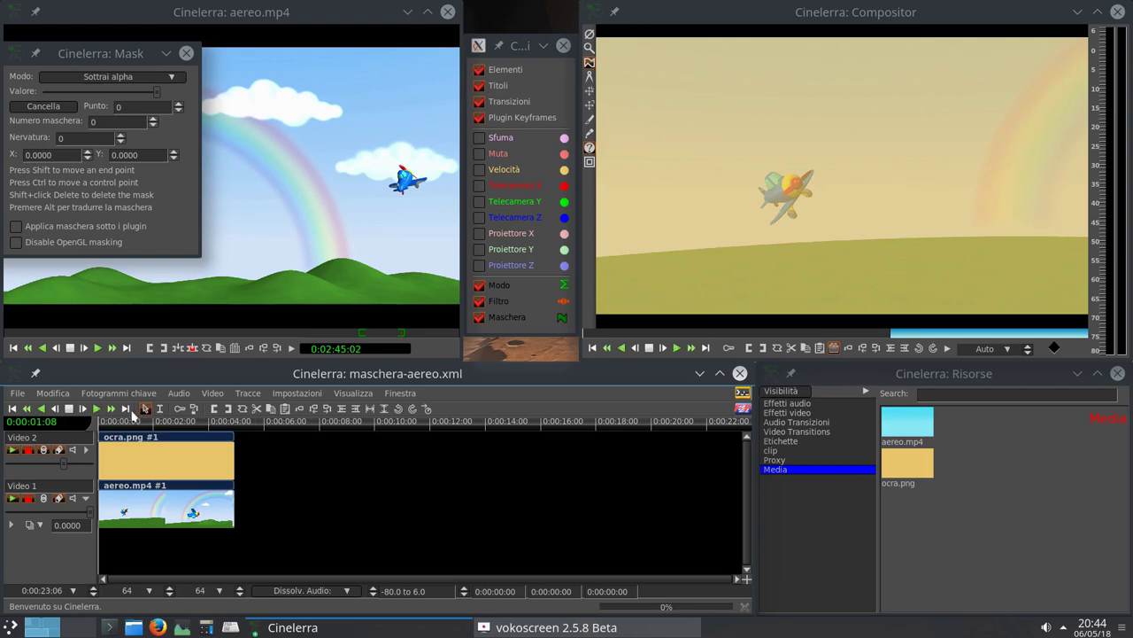
Draw mask 0 as a closed eight-point polygon in the sky to the left of the airplane.
{"action": "left_click_drag", "start_coordinate": [677, 99], "coordinate": [728, 101]}
{"action": "left_click", "coordinate": [744, 137]}
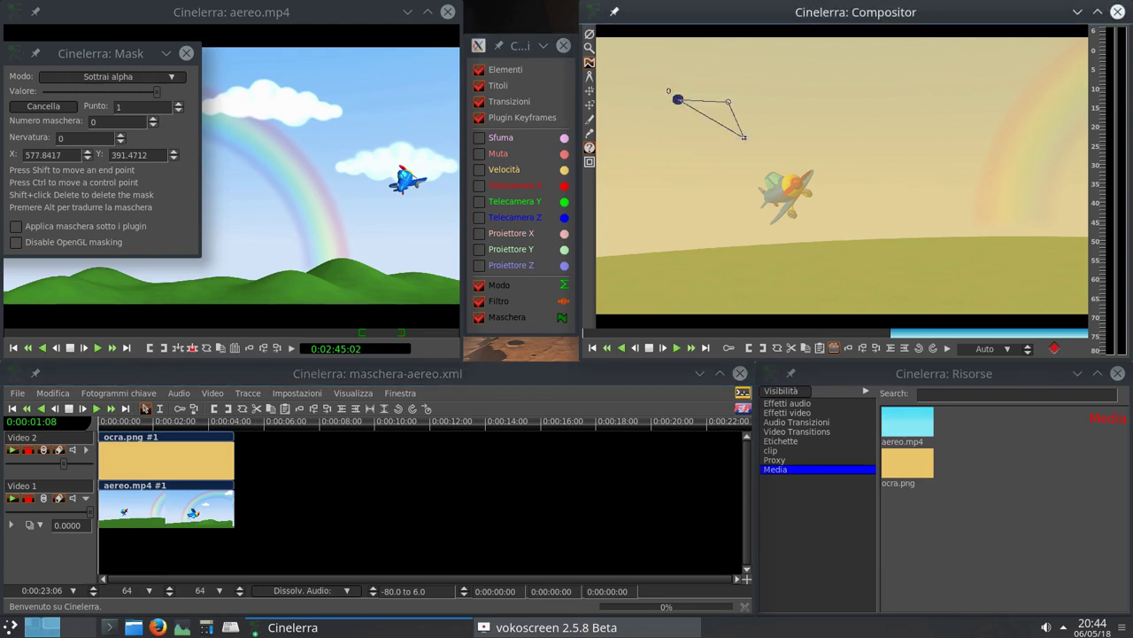
{"action": "left_click", "coordinate": [742, 174]}
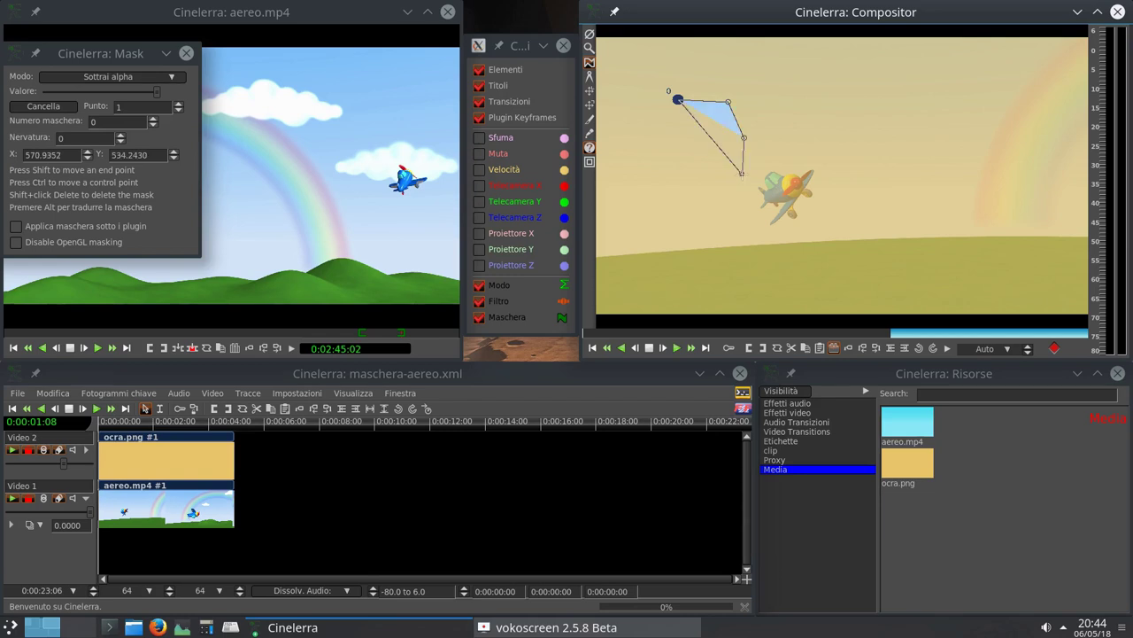
{"action": "left_click", "coordinate": [708, 197]}
{"action": "left_click", "coordinate": [671, 196]}
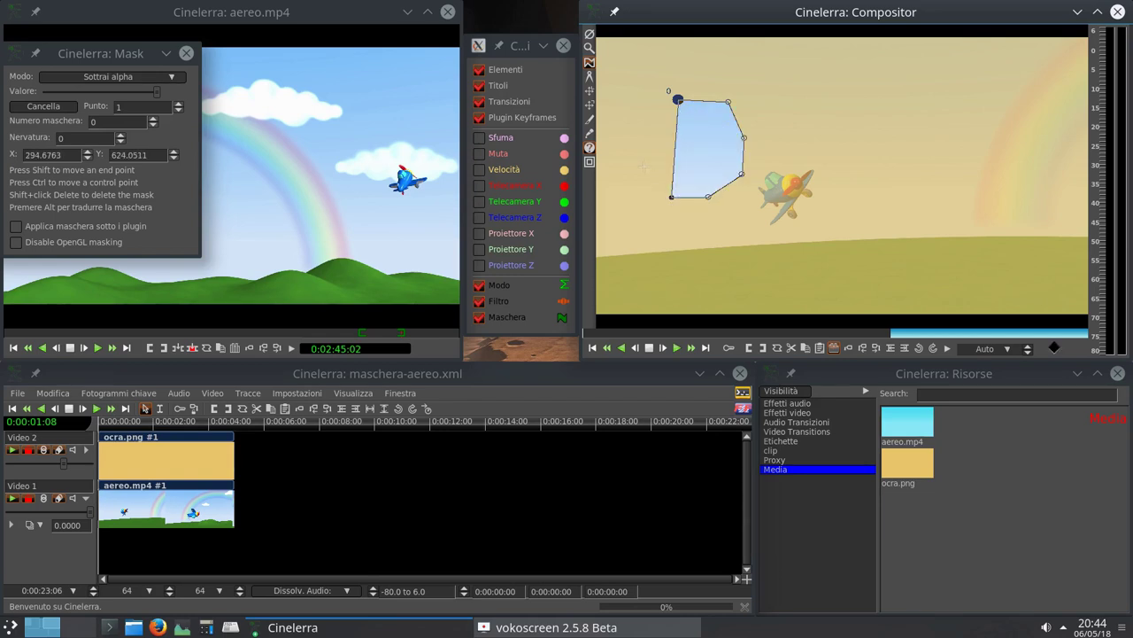
{"action": "left_click", "coordinate": [644, 166]}
{"action": "left_click", "coordinate": [638, 126]}
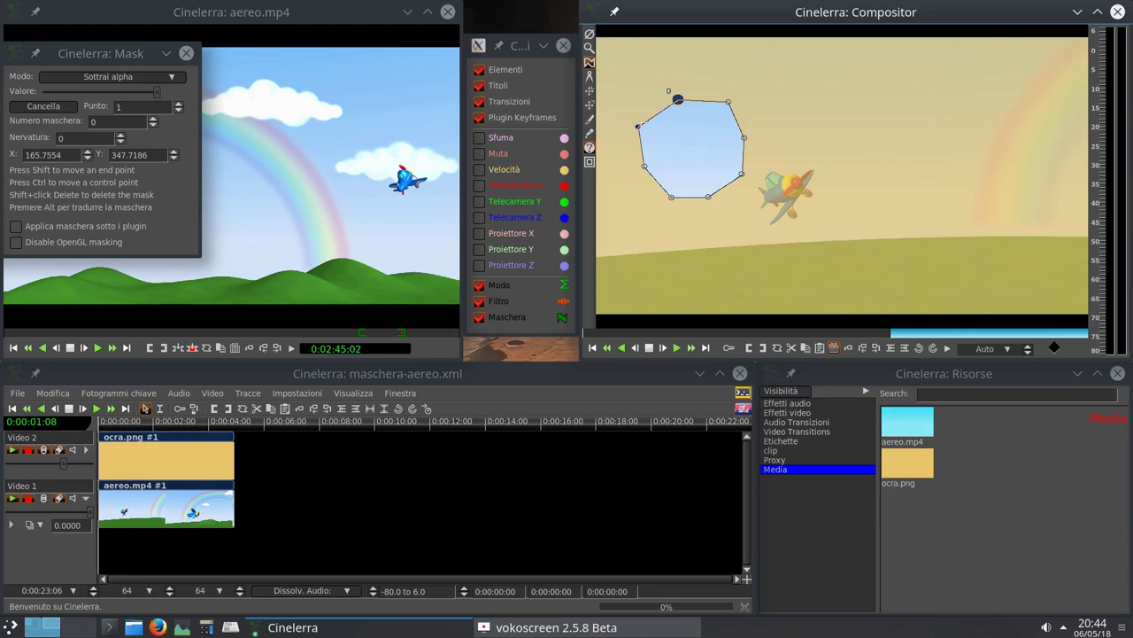
Even out the octagonal mask by moving its upper-left and upper-right points slightly inward.
{"action": "left_click_drag", "start_coordinate": [639, 126], "coordinate": [647, 126]}
{"action": "left_click", "coordinate": [727, 103]}
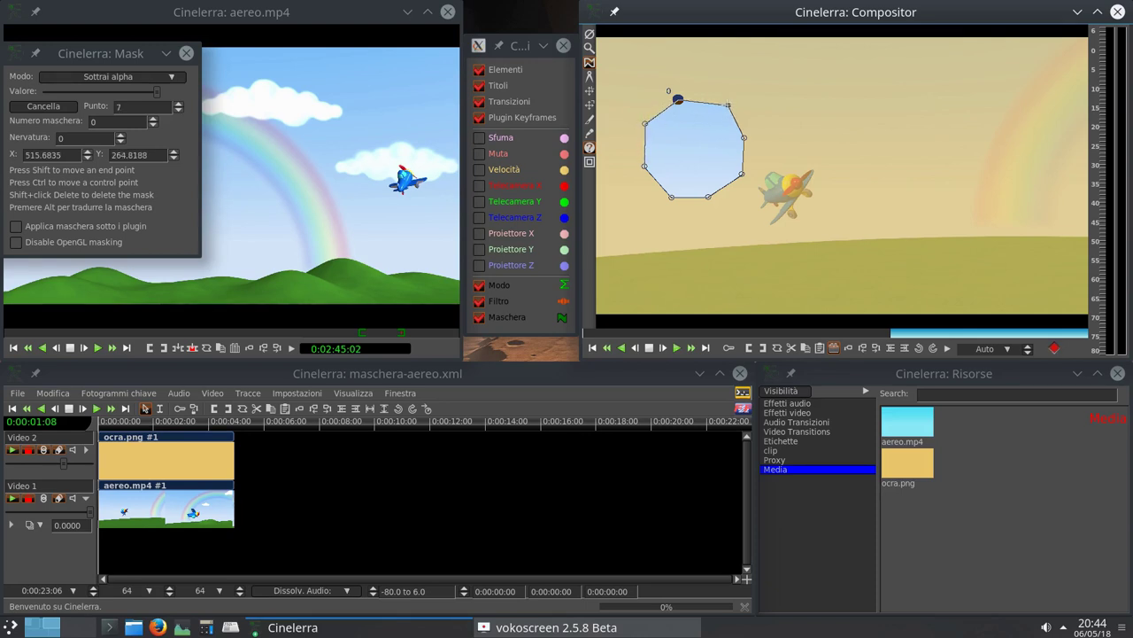
{"action": "left_click_drag", "start_coordinate": [727, 103], "coordinate": [726, 106]}
Switch to mask number 1 and draw a four-cornered mask in the sky to the right of the airplane.
{"action": "left_click", "coordinate": [153, 118]}
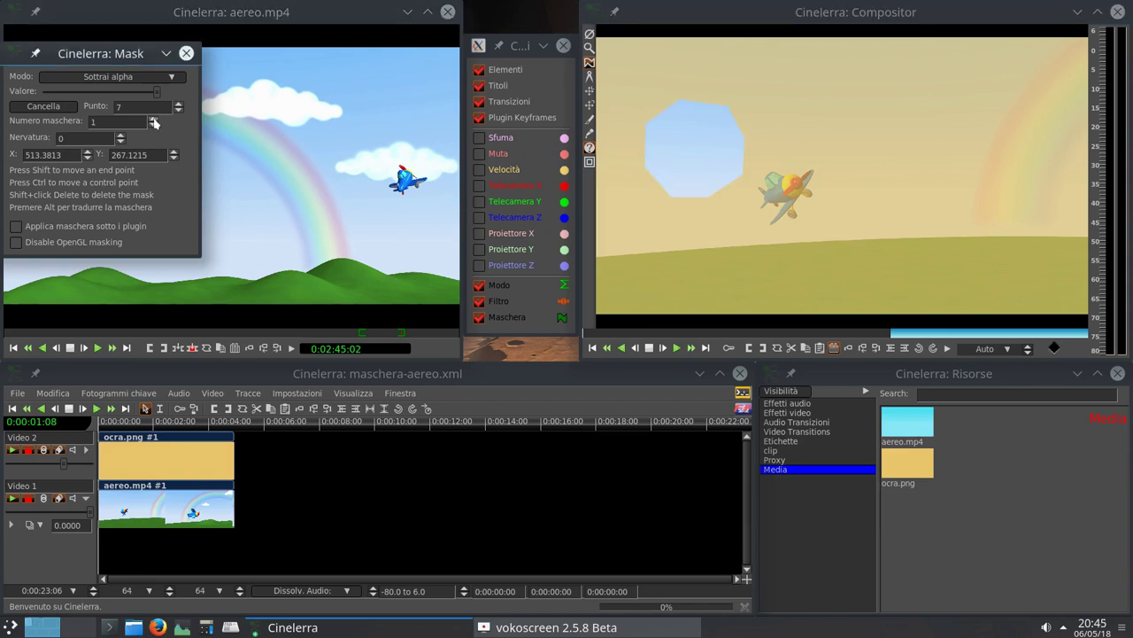
{"action": "left_click", "coordinate": [880, 113]}
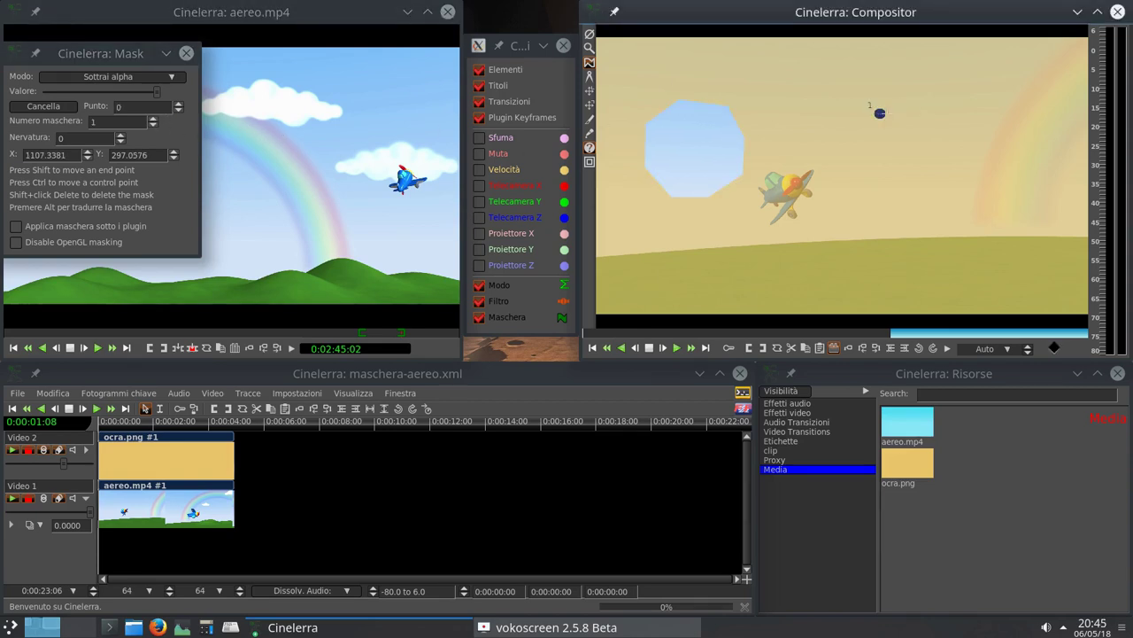
{"action": "left_click", "coordinate": [966, 116]}
{"action": "left_click", "coordinate": [966, 187]}
{"action": "left_click", "coordinate": [888, 187]}
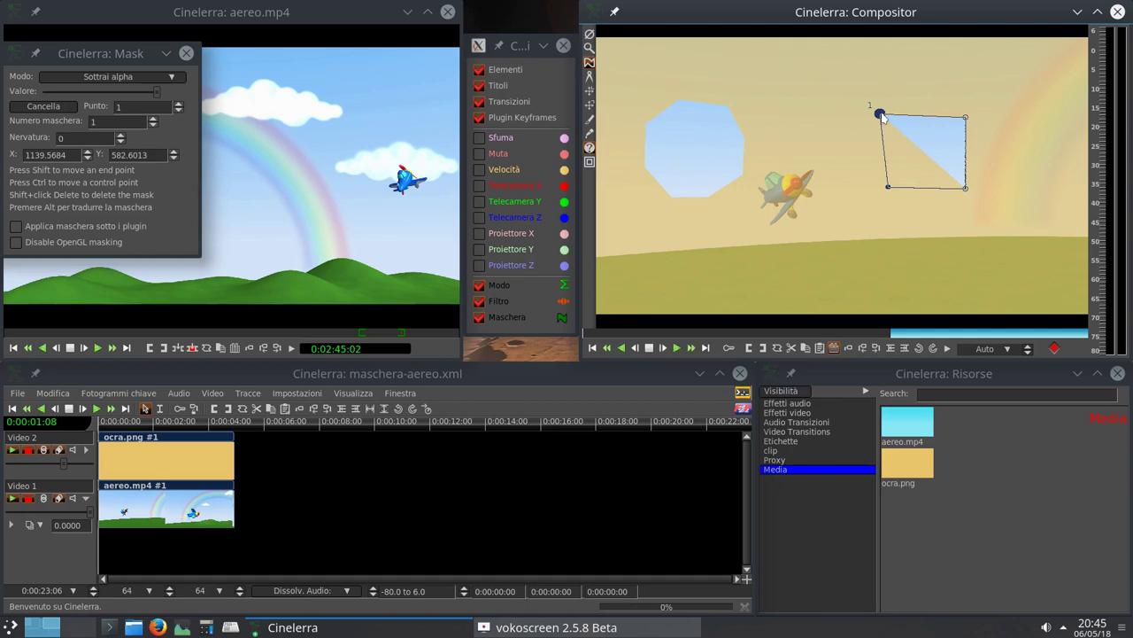
Round the four-cornered mask 1 by pulling curve handles out of each of its corner points.
{"action": "left_click_drag", "start_coordinate": [882, 116], "coordinate": [906, 94]}
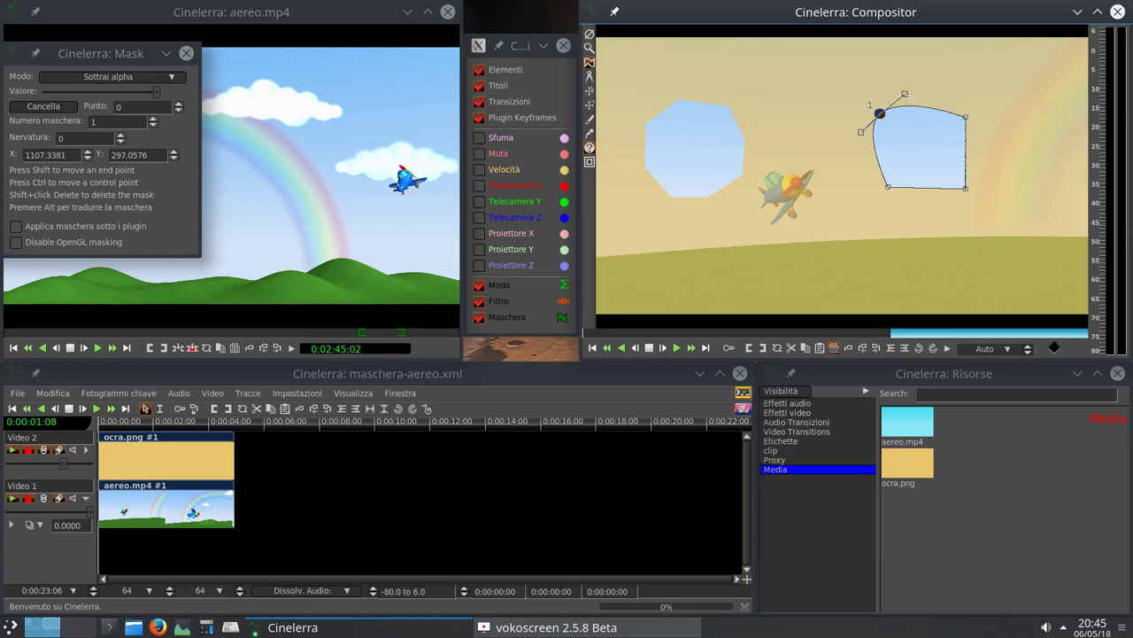
{"action": "left_click_drag", "start_coordinate": [967, 123], "coordinate": [958, 92]}
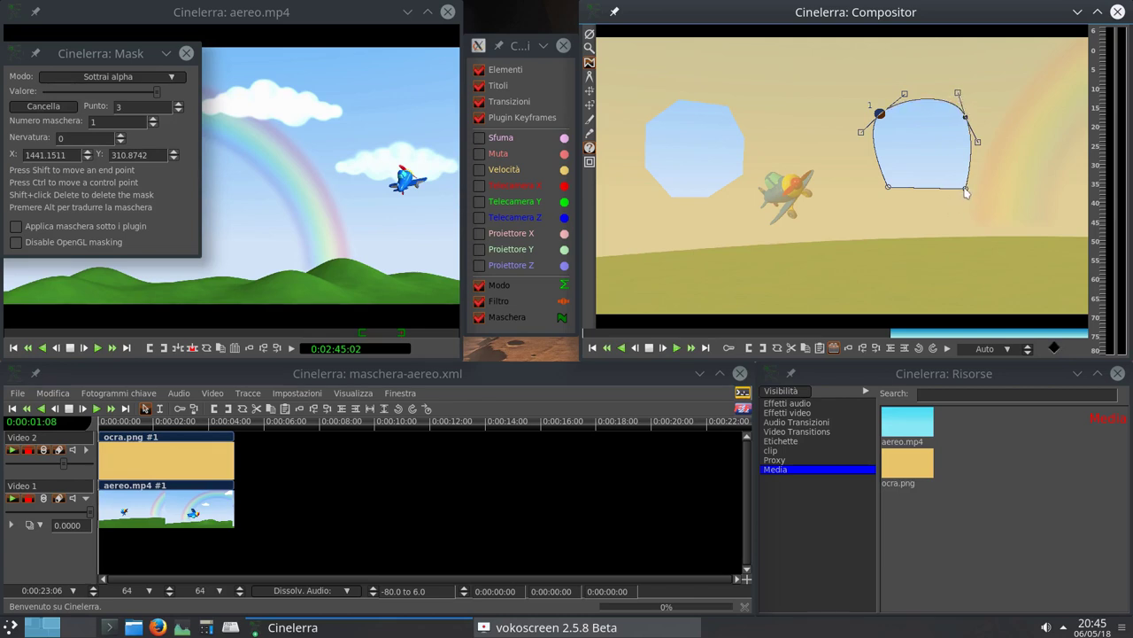
{"action": "left_click_drag", "start_coordinate": [965, 188], "coordinate": [984, 171]}
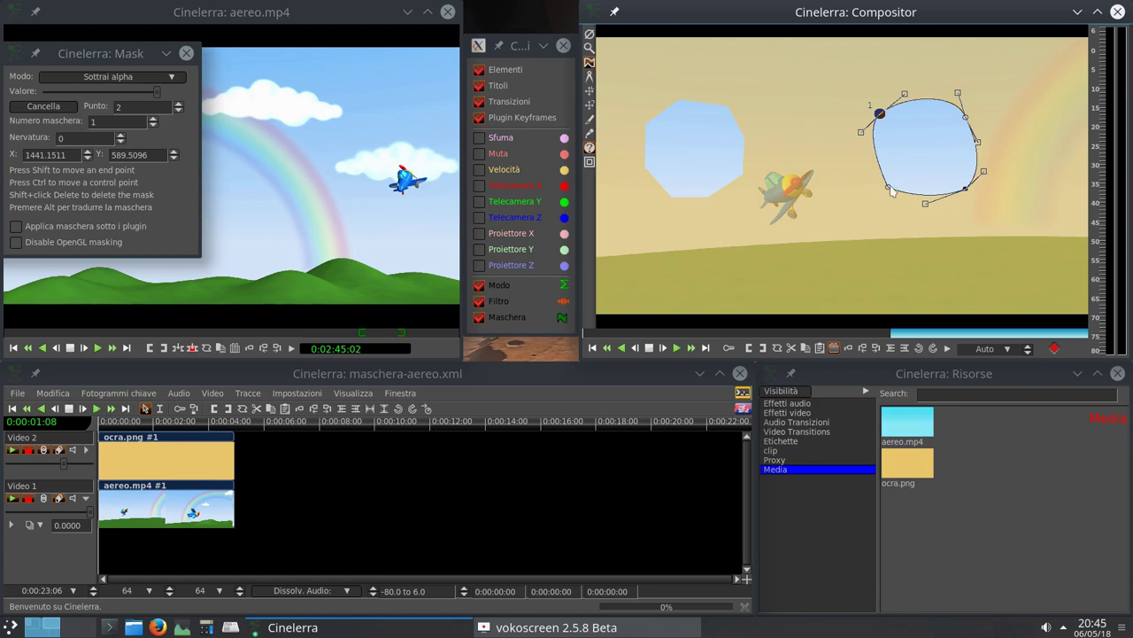
{"action": "left_click", "coordinate": [888, 187]}
Refine mask 1 into a circle by adjusting its lower-right point, upper-right handle and upper-left point.
{"action": "left_click_drag", "start_coordinate": [888, 186], "coordinate": [959, 189]}
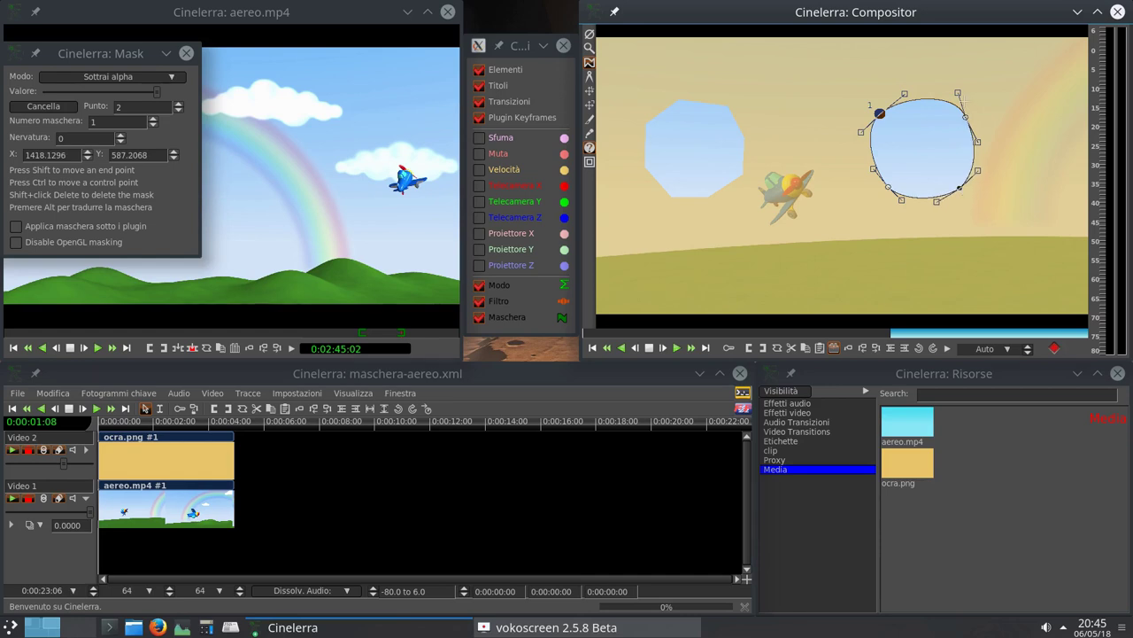
{"action": "left_click_drag", "start_coordinate": [959, 92], "coordinate": [954, 98]}
{"action": "left_click_drag", "start_coordinate": [879, 114], "coordinate": [888, 116]}
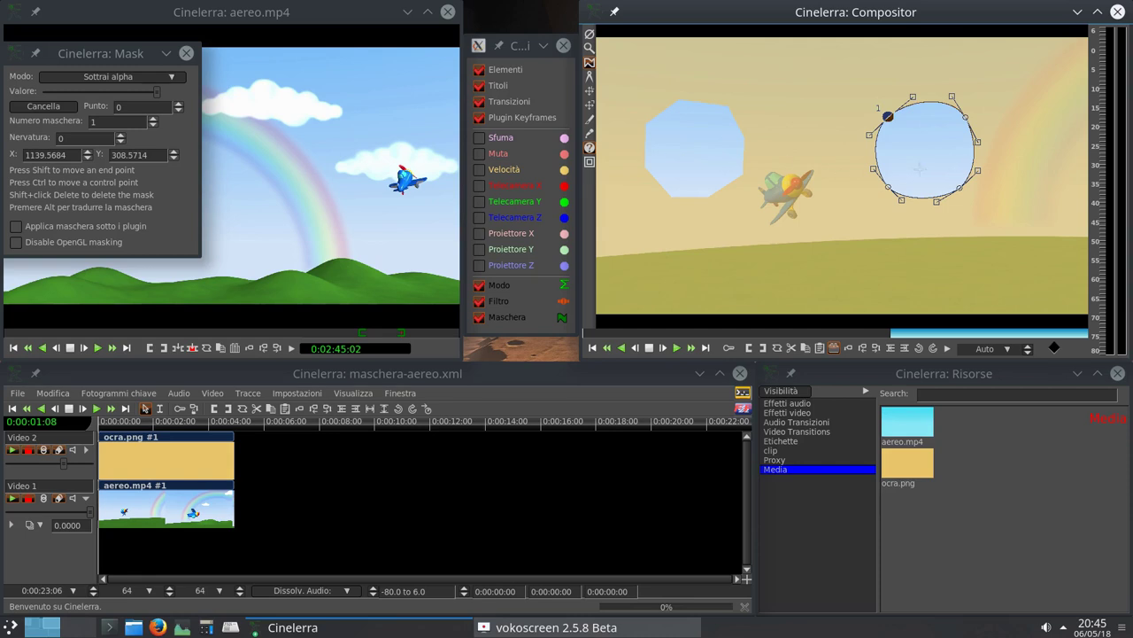
{"action": "left_click_drag", "start_coordinate": [888, 116], "coordinate": [888, 117]}
Move the whole circular mask 1 over the airplane and delete that mask.
{"action": "left_click_drag", "start_coordinate": [925, 155], "coordinate": [789, 191]}
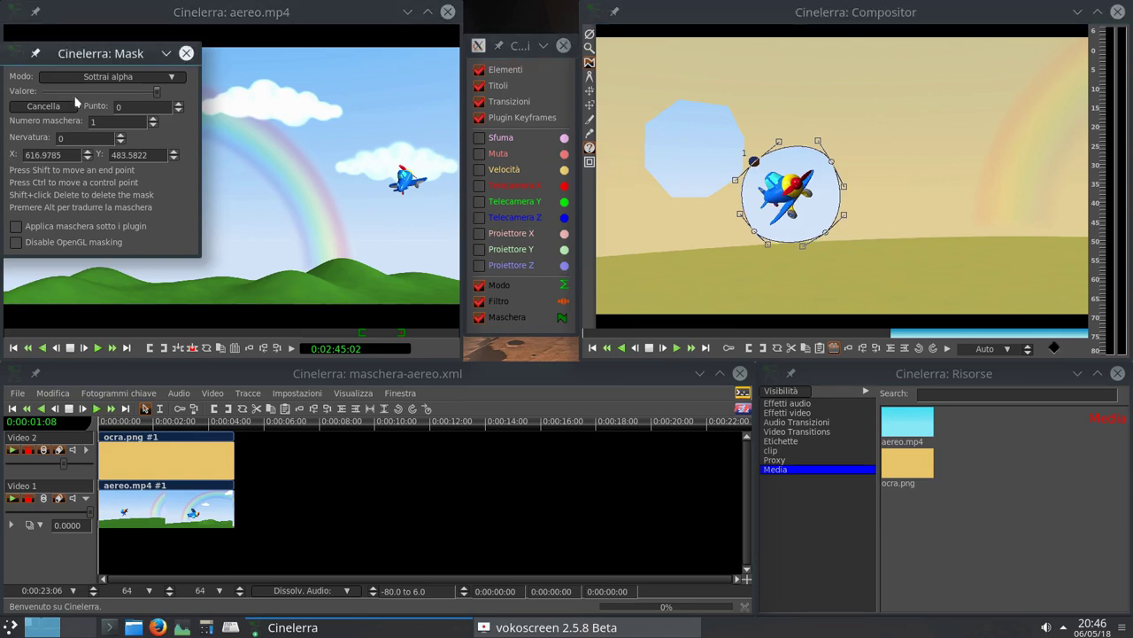
{"action": "left_click", "coordinate": [50, 106]}
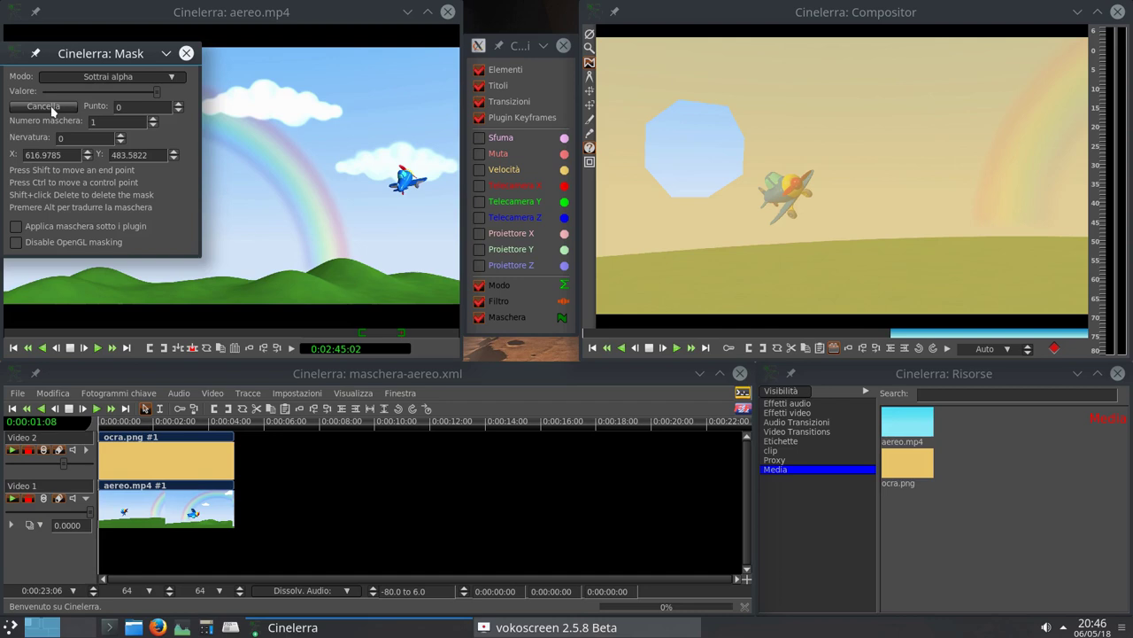
Delete mask number 0 and turn on keyframe generation while tweaking.
{"action": "left_click", "coordinate": [152, 125]}
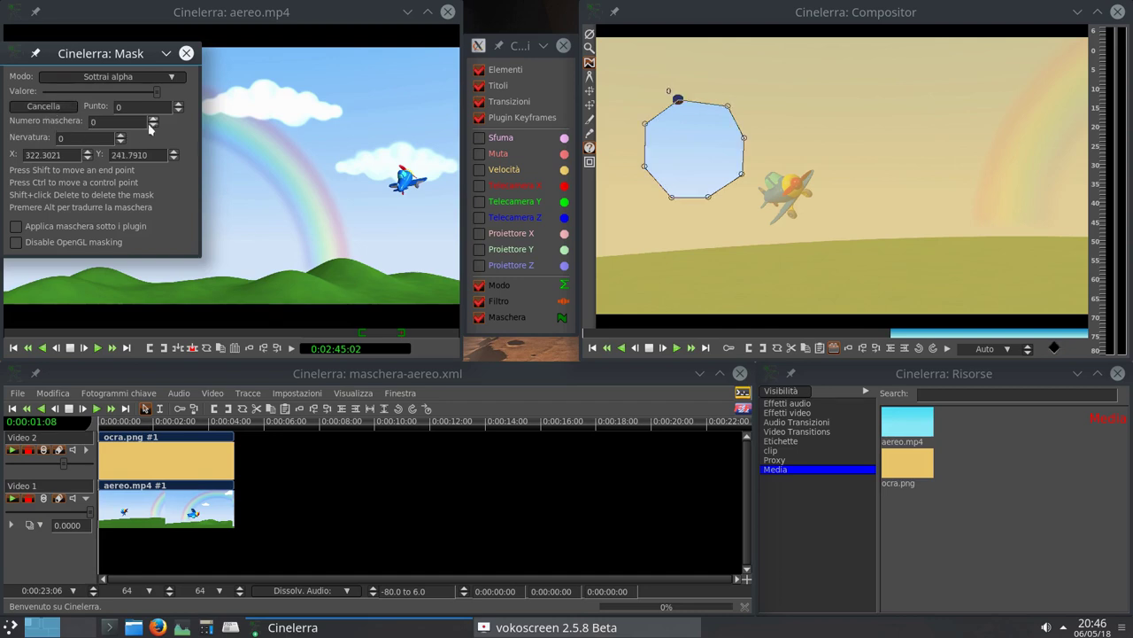
{"action": "left_click", "coordinate": [51, 107]}
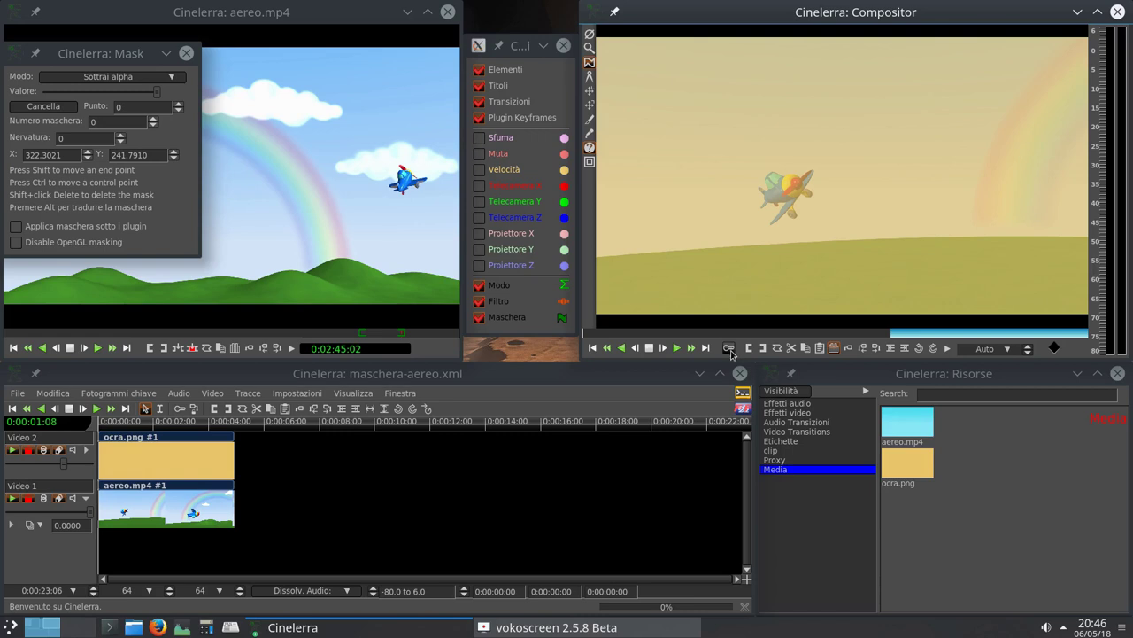
{"action": "left_click", "coordinate": [729, 349]}
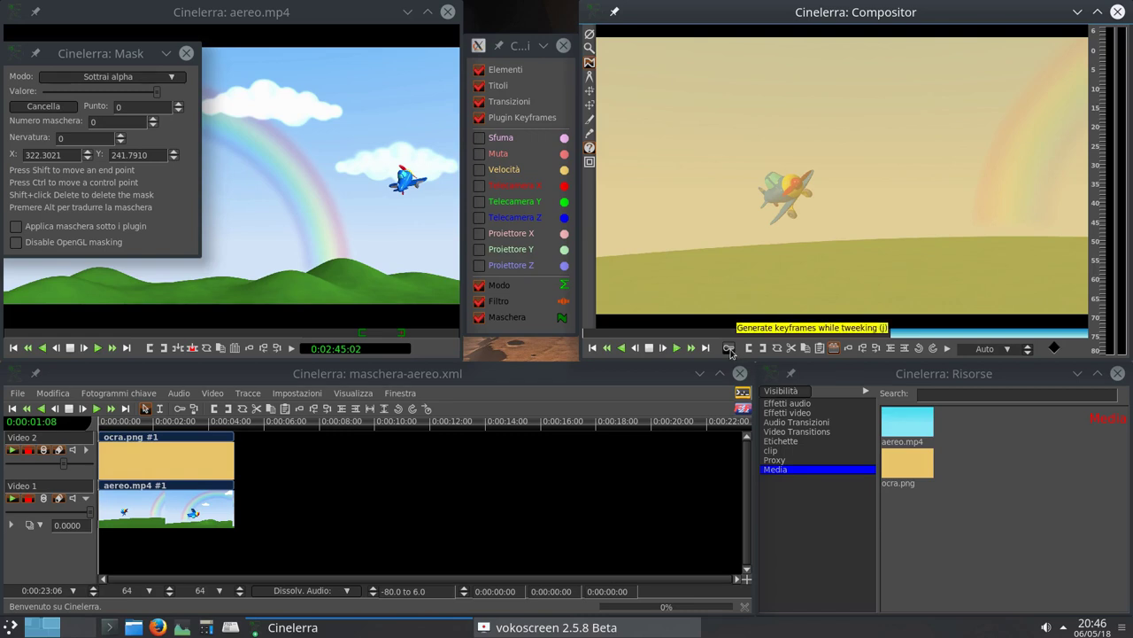
{"action": "left_click", "coordinate": [729, 348]}
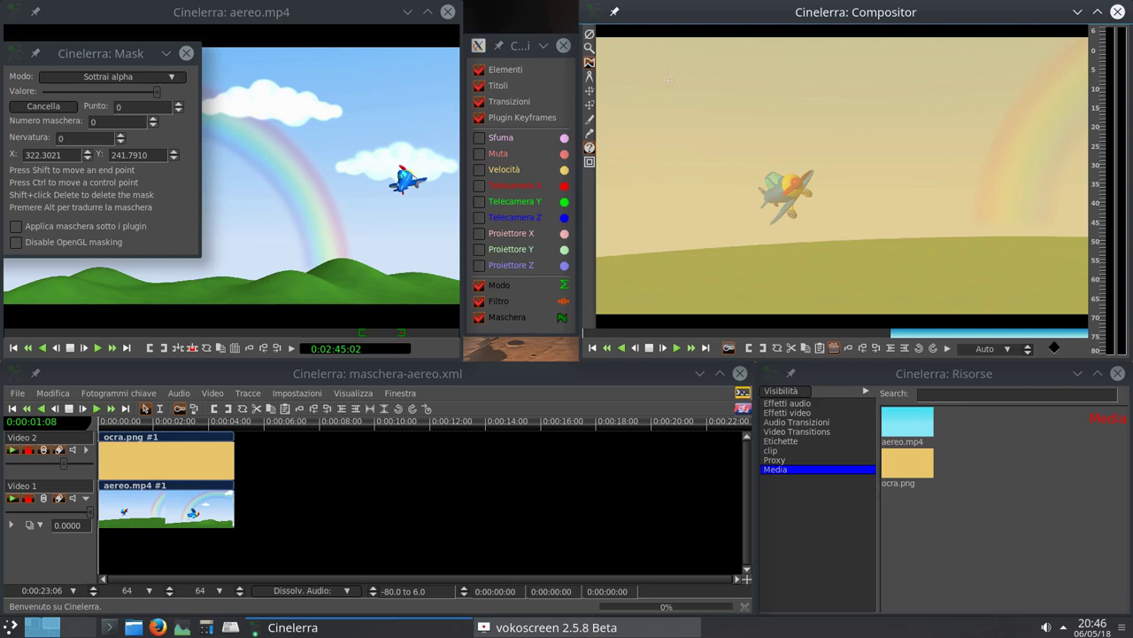
Draw a four-cornered mask 0 in the sky, above and to the left of the airplane.
{"action": "left_click_drag", "start_coordinate": [665, 86], "coordinate": [733, 89]}
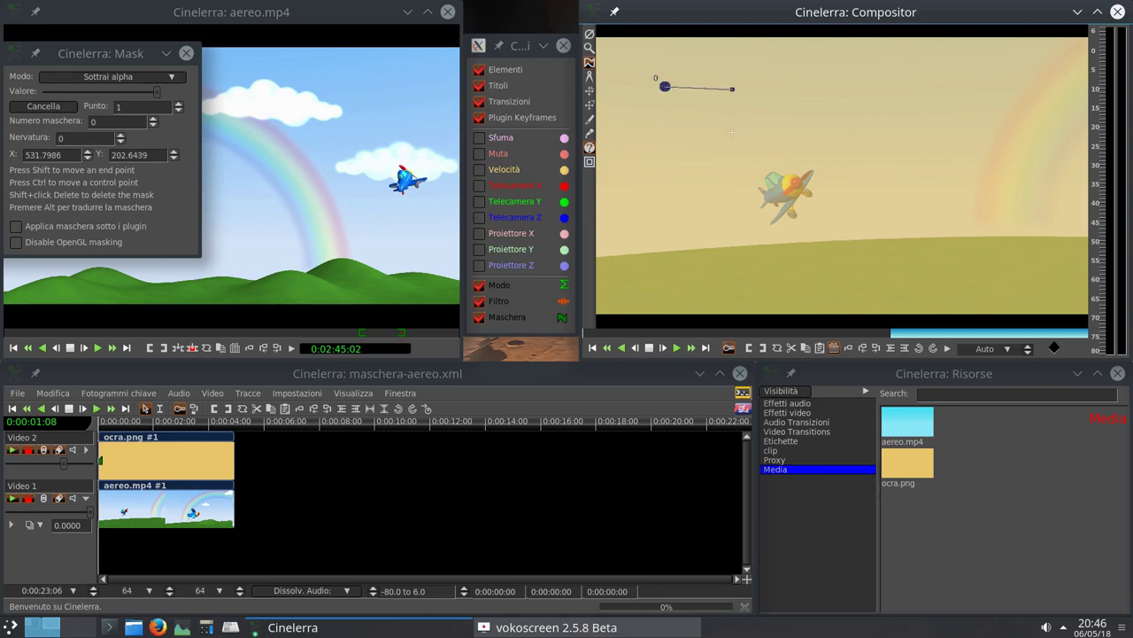
{"action": "left_click", "coordinate": [668, 142]}
{"action": "mouse_move", "coordinate": [733, 137]}
{"action": "left_mouse_down"}
{"action": "mouse_move", "coordinate": [721, 131]}
{"action": "mouse_move", "coordinate": [742, 149]}
{"action": "left_mouse_up"}
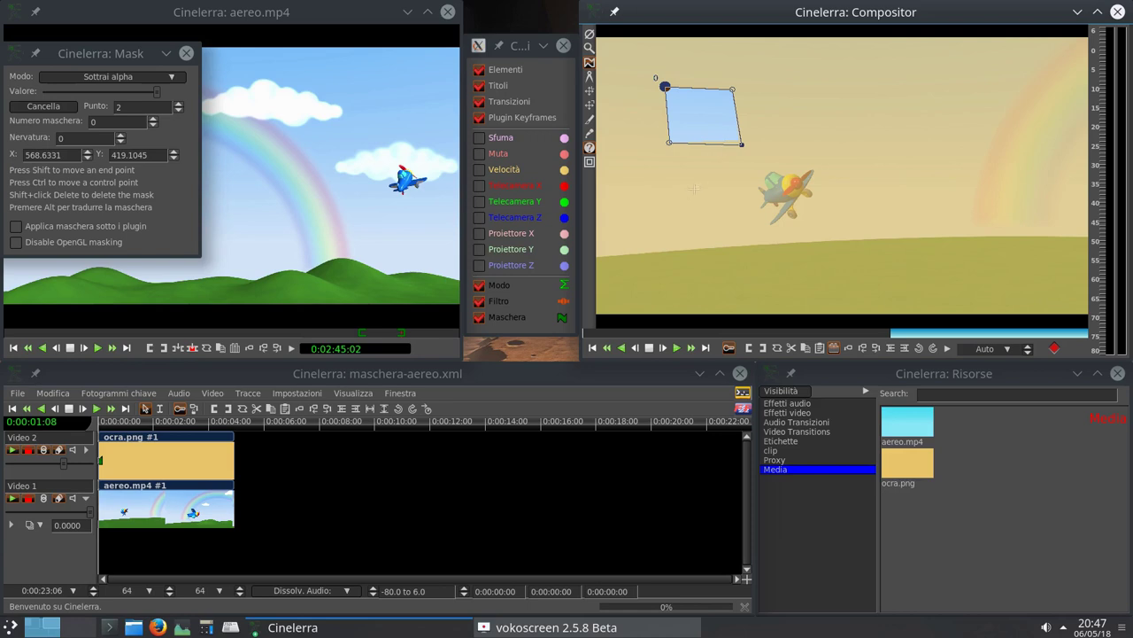
Draw a four-cornered mask 1 at the horizon below mask 0 and pull both its side edges rightward into an arrow shape.
{"action": "left_click", "coordinate": [152, 120]}
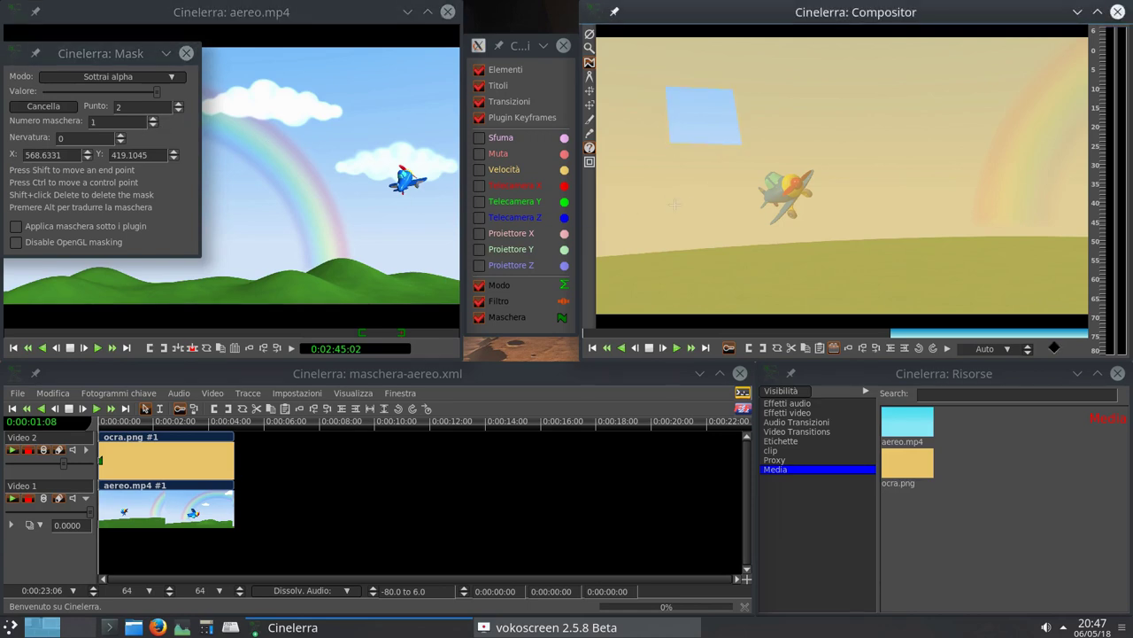
{"action": "left_click_drag", "start_coordinate": [674, 204], "coordinate": [746, 203]}
{"action": "left_click", "coordinate": [750, 251]}
{"action": "left_click", "coordinate": [682, 252]}
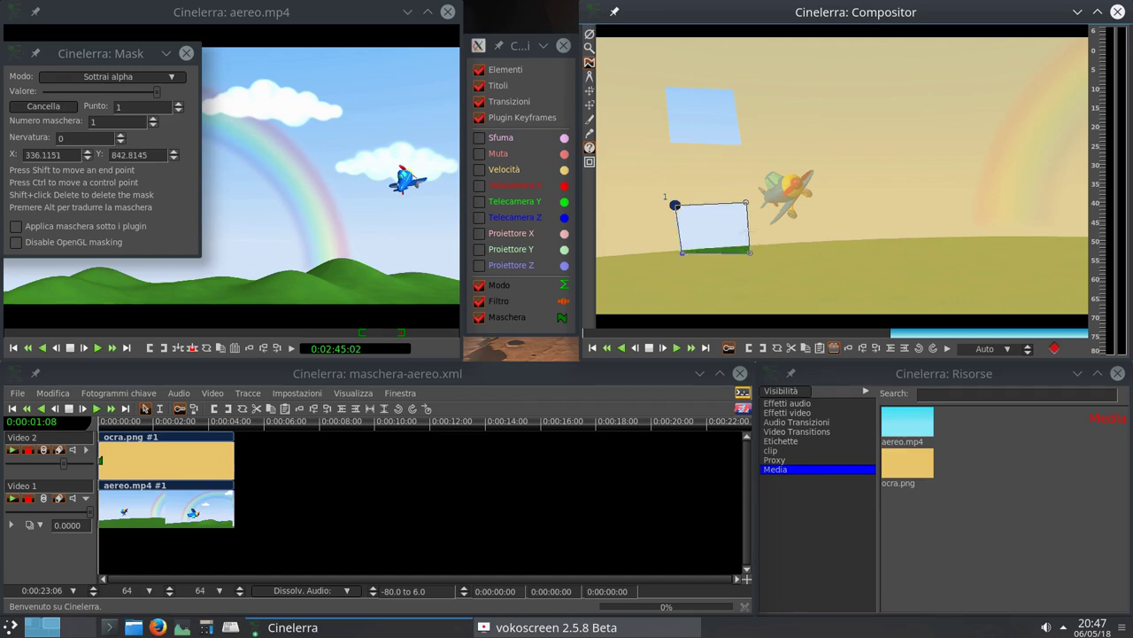
{"action": "left_click_drag", "start_coordinate": [749, 226], "coordinate": [800, 229]}
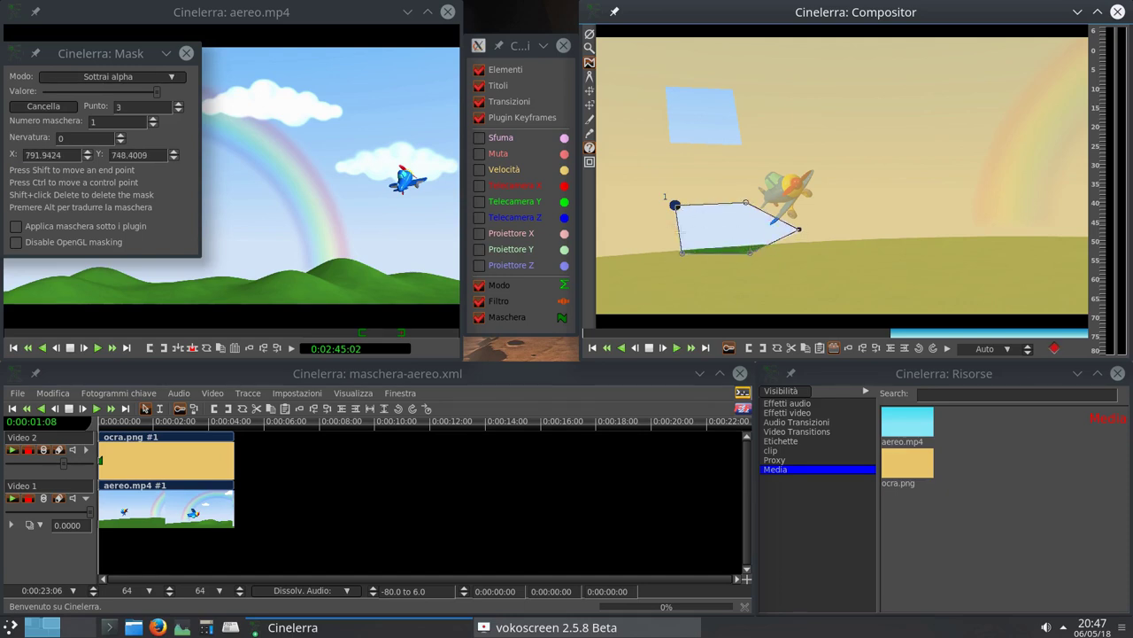
{"action": "left_click_drag", "start_coordinate": [678, 228], "coordinate": [727, 232]}
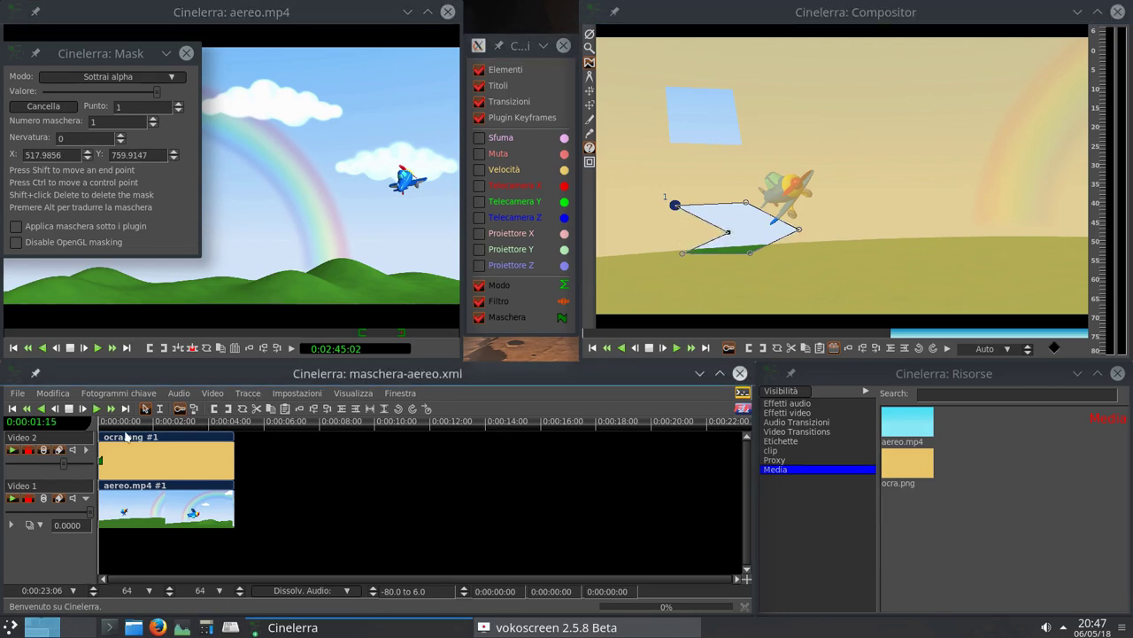
Go to 0:00:01:08 on the timeline and move the whole mask 1 rightward, just ahead of the airplane's nose.
{"action": "left_click", "coordinate": [99, 462]}
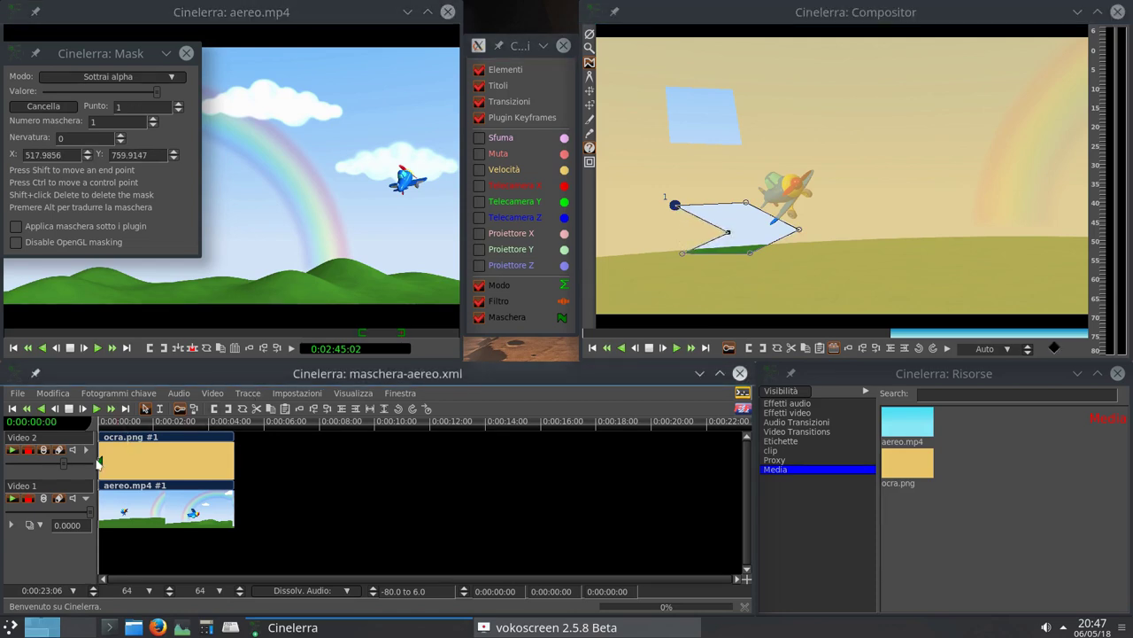
{"action": "left_click", "coordinate": [136, 423]}
{"action": "key", "text": "space"}
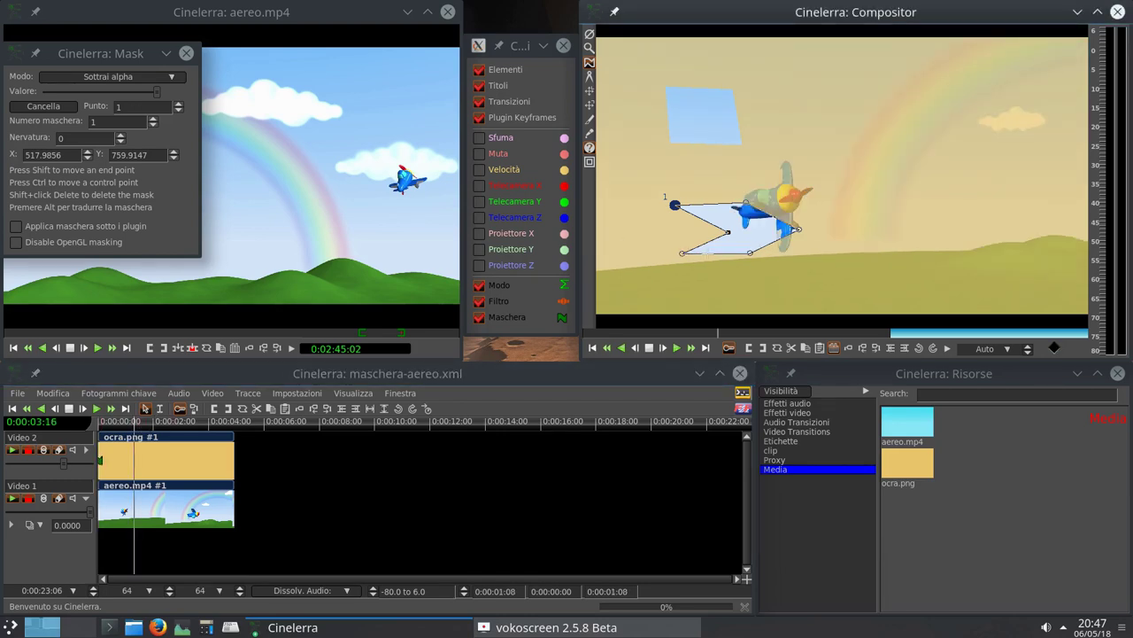
{"action": "left_click_drag", "start_coordinate": [736, 228], "coordinate": [856, 224]}
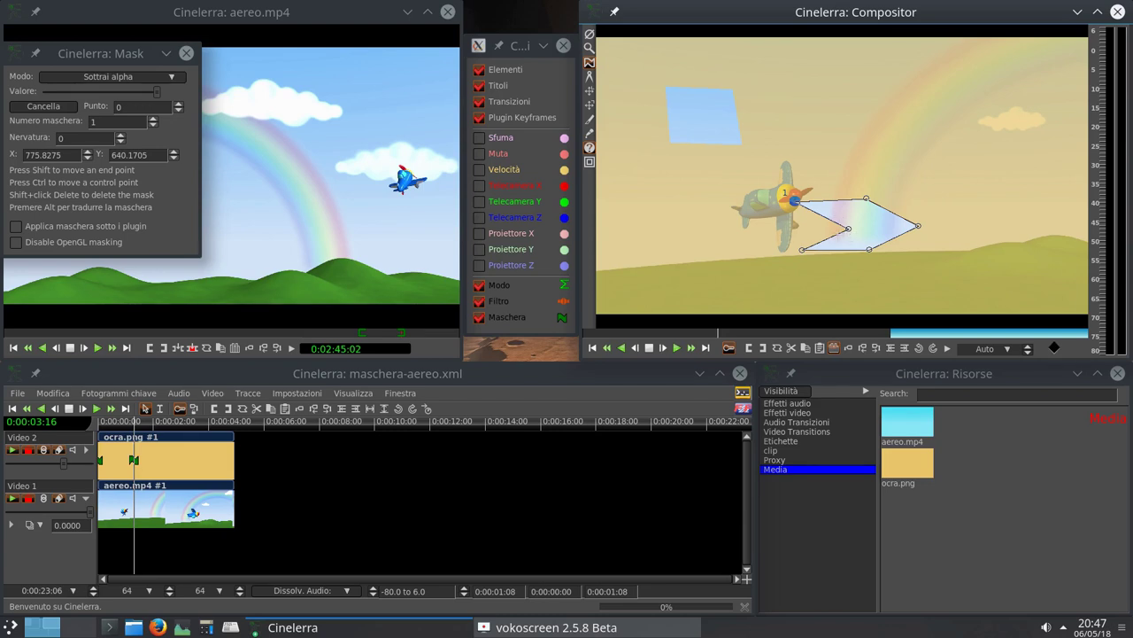
Reshape mask 1 into a fish by pulling its left notch outward, pushing its right tip inward and pinching its long edges.
{"action": "left_click_drag", "start_coordinate": [847, 229], "coordinate": [762, 227]}
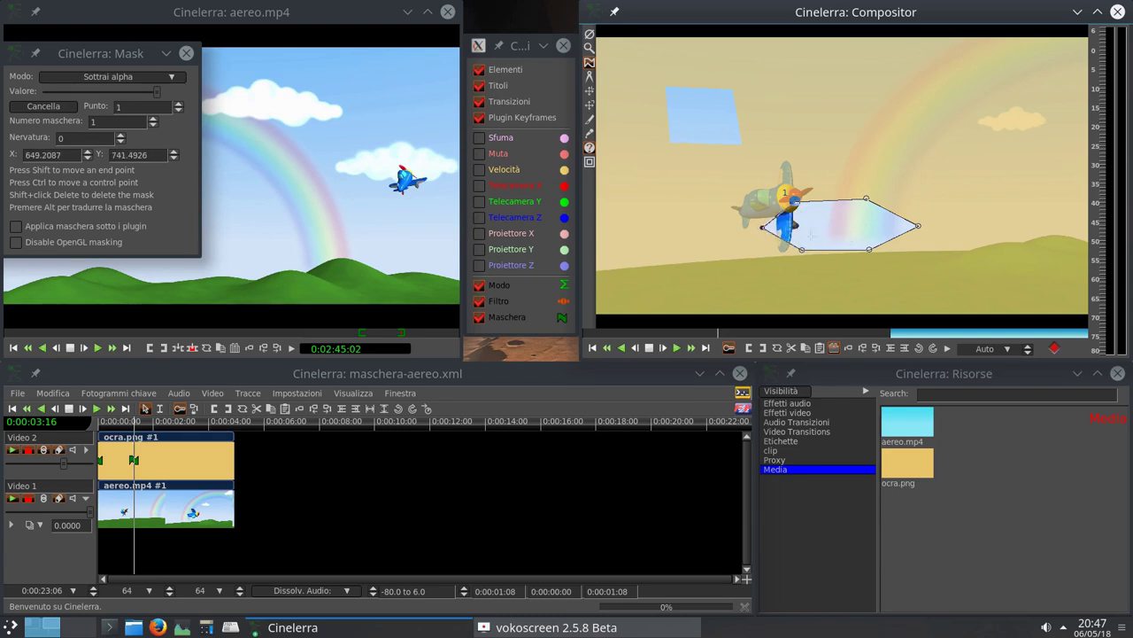
{"action": "left_click", "coordinate": [918, 227]}
{"action": "left_click_drag", "start_coordinate": [918, 227], "coordinate": [835, 227]}
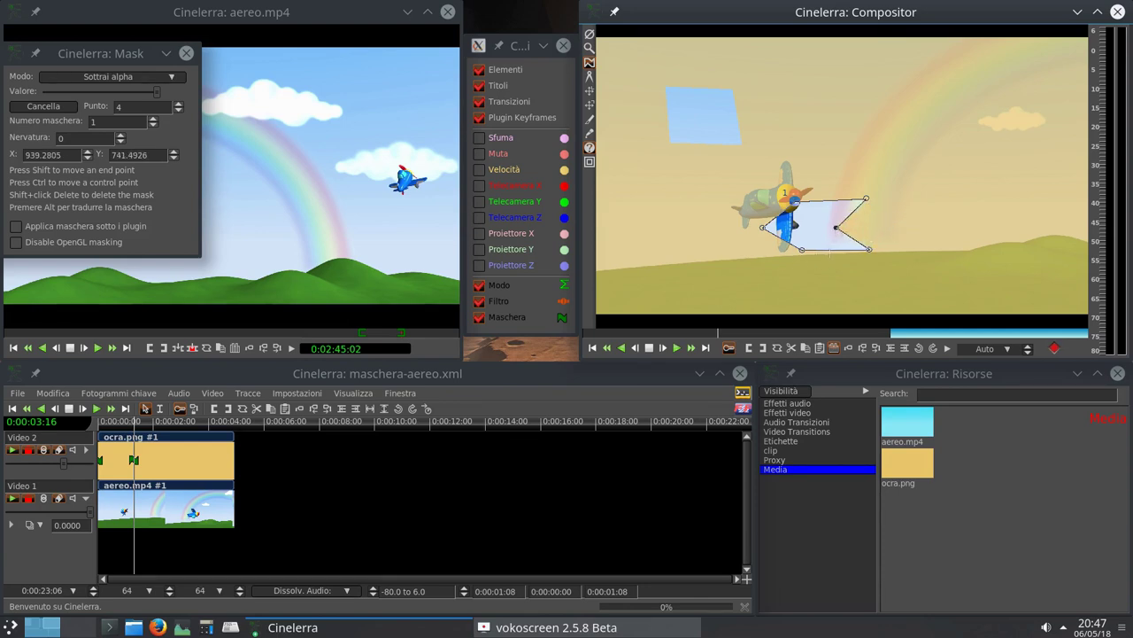
{"action": "mouse_move", "coordinate": [828, 249]}
{"action": "left_mouse_down"}
{"action": "mouse_move", "coordinate": [816, 205]}
{"action": "mouse_move", "coordinate": [815, 215]}
{"action": "left_mouse_up"}
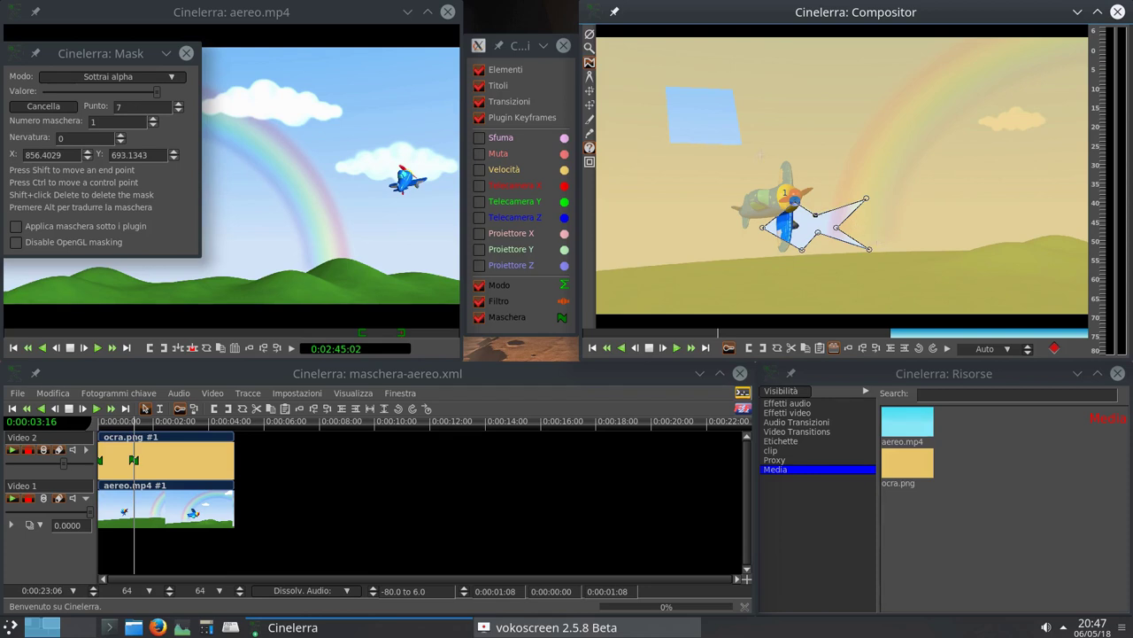
Switch to mask 0, move it above the airplane and pull its upper-left and lower-right corners inward into a narrow diamond.
{"action": "left_click", "coordinate": [154, 125]}
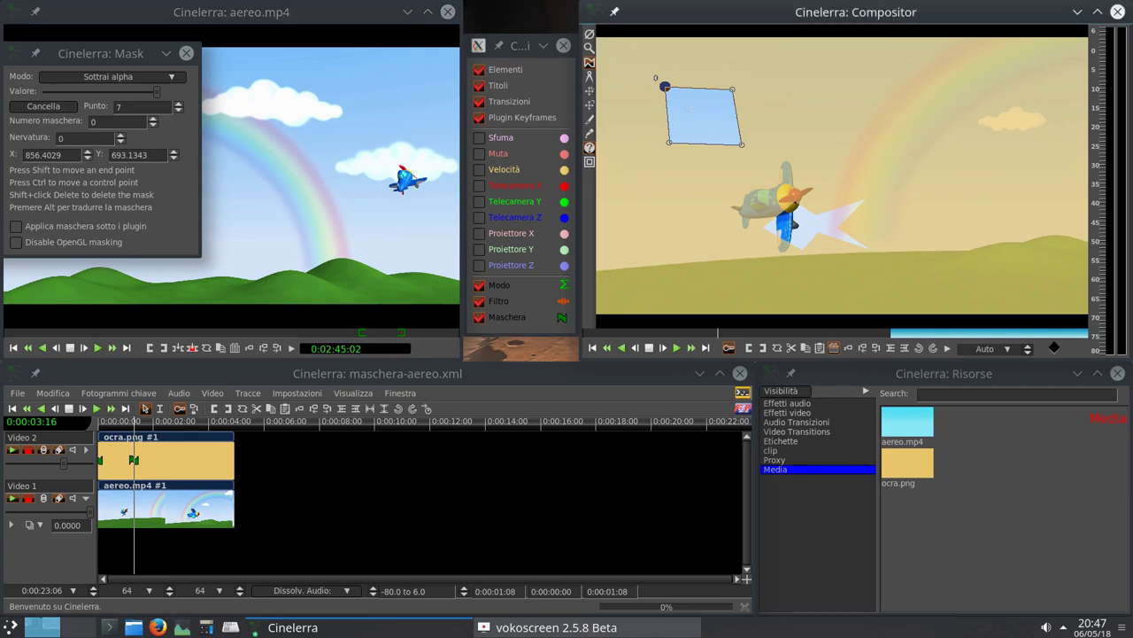
{"action": "left_click_drag", "start_coordinate": [702, 111], "coordinate": [825, 109]}
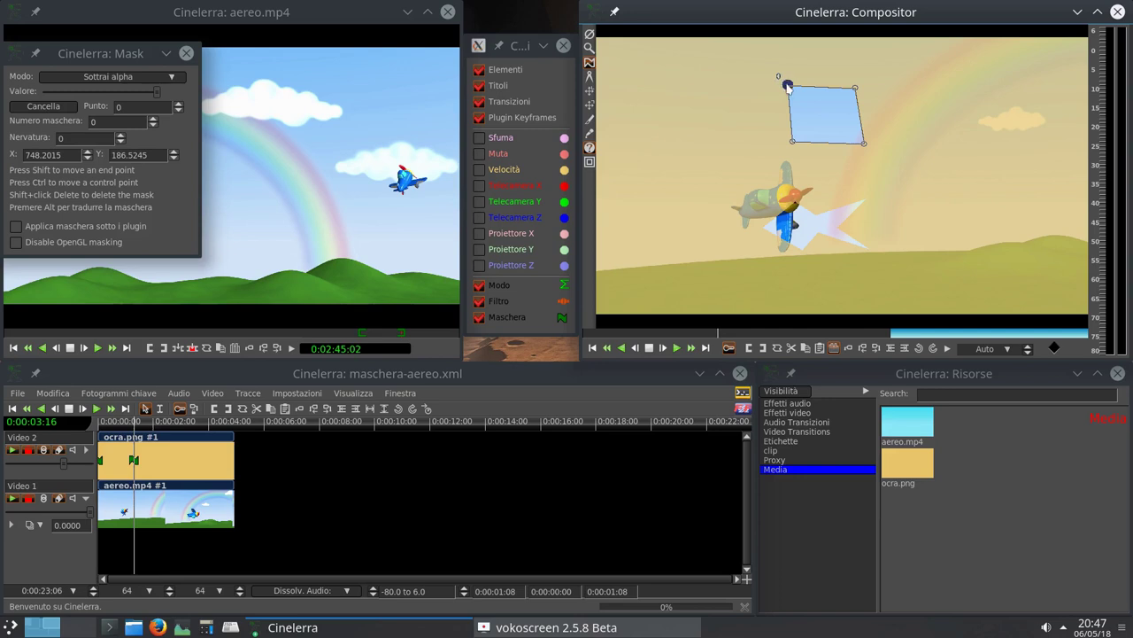
{"action": "left_click_drag", "start_coordinate": [787, 84], "coordinate": [819, 112]}
{"action": "left_click_drag", "start_coordinate": [866, 149], "coordinate": [834, 129]}
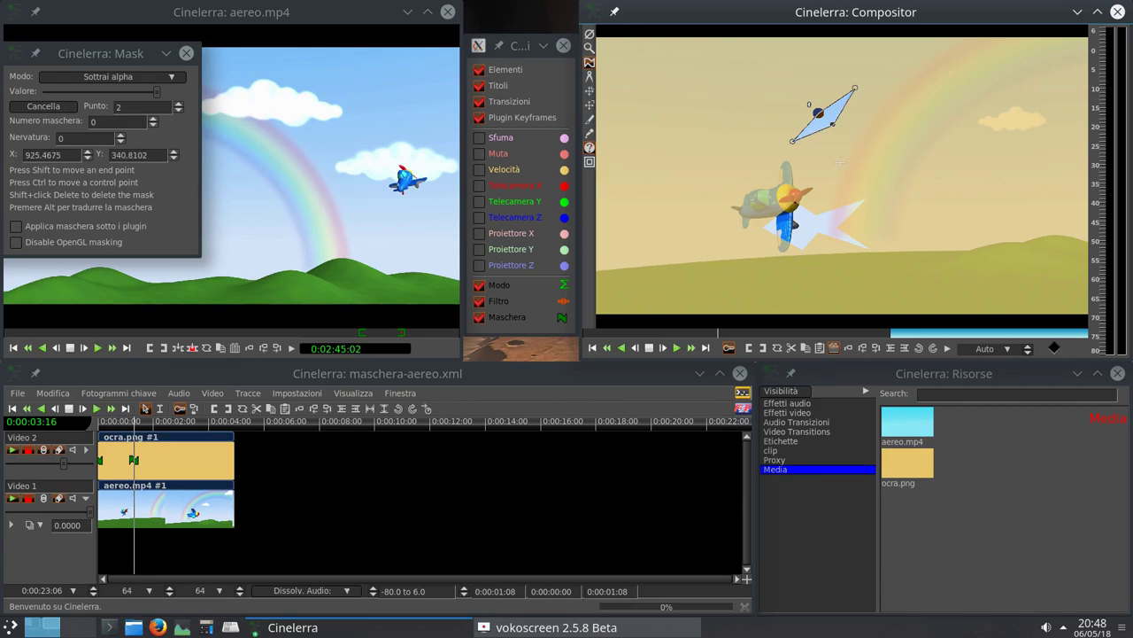
At 0:00:03:11, move mask 0 to the cloud in the upper-right sky and reshape it into a notched arrowhead.
{"action": "left_click", "coordinate": [195, 428]}
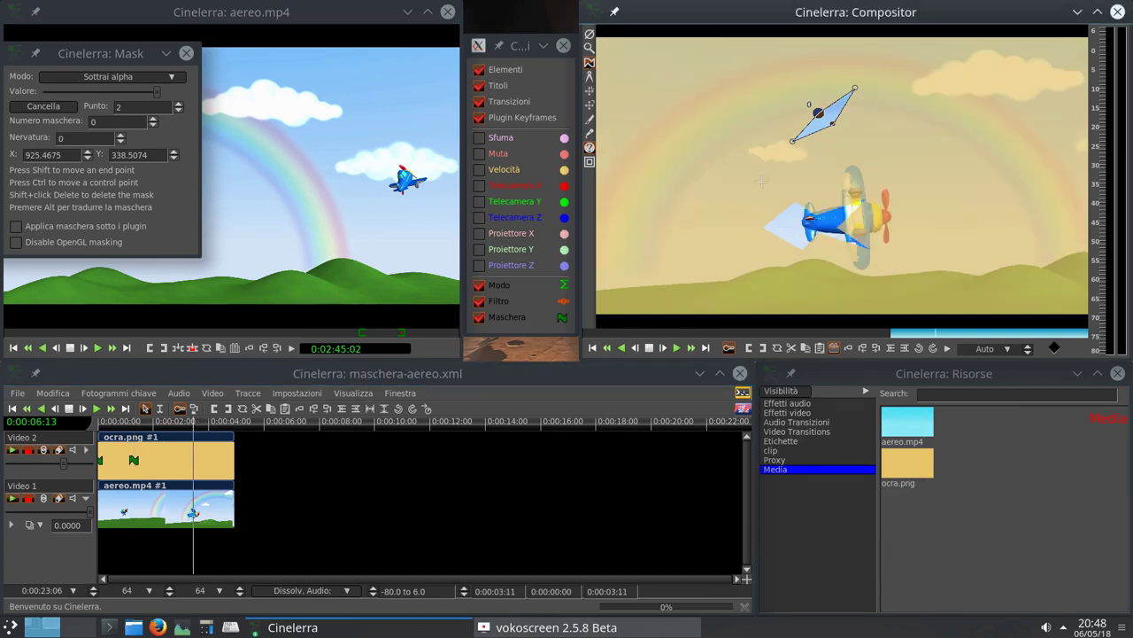
{"action": "left_click_drag", "start_coordinate": [818, 113], "coordinate": [951, 64]}
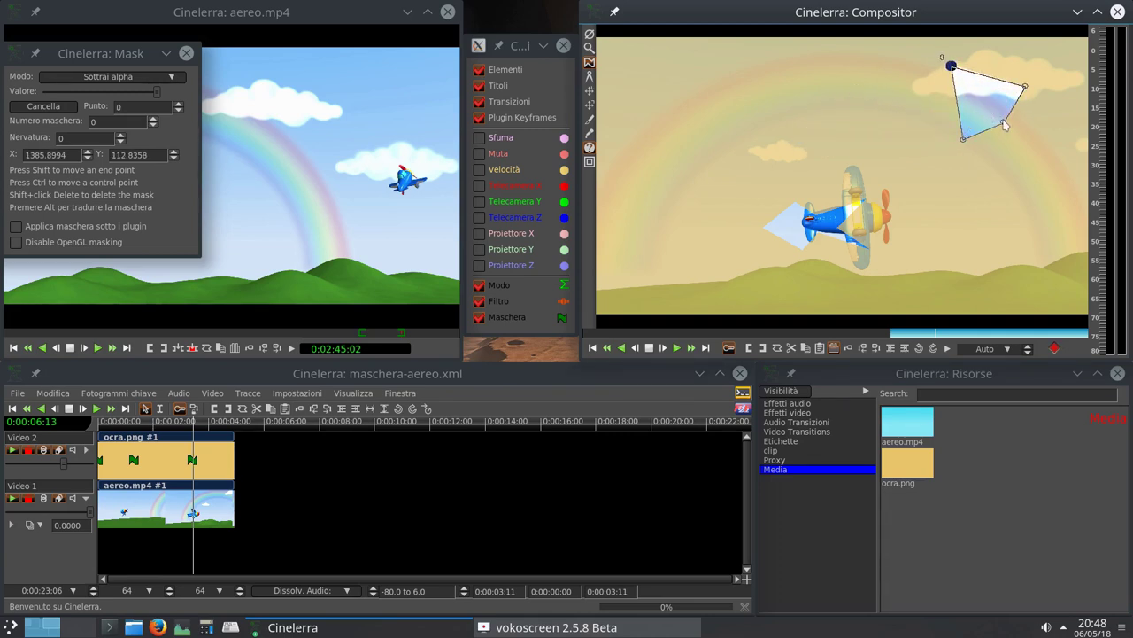
{"action": "mouse_move", "coordinate": [1003, 121]}
{"action": "left_mouse_down"}
{"action": "mouse_move", "coordinate": [968, 90]}
{"action": "mouse_move", "coordinate": [1024, 101]}
{"action": "mouse_move", "coordinate": [1024, 113]}
{"action": "left_mouse_up"}
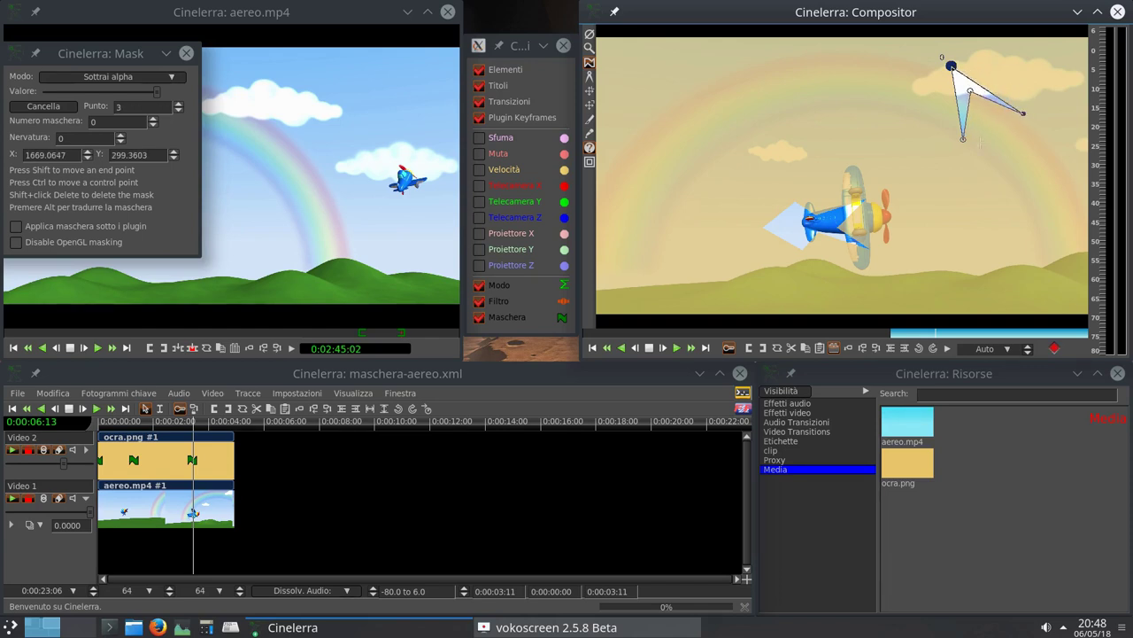
{"action": "left_click_drag", "start_coordinate": [966, 145], "coordinate": [982, 148]}
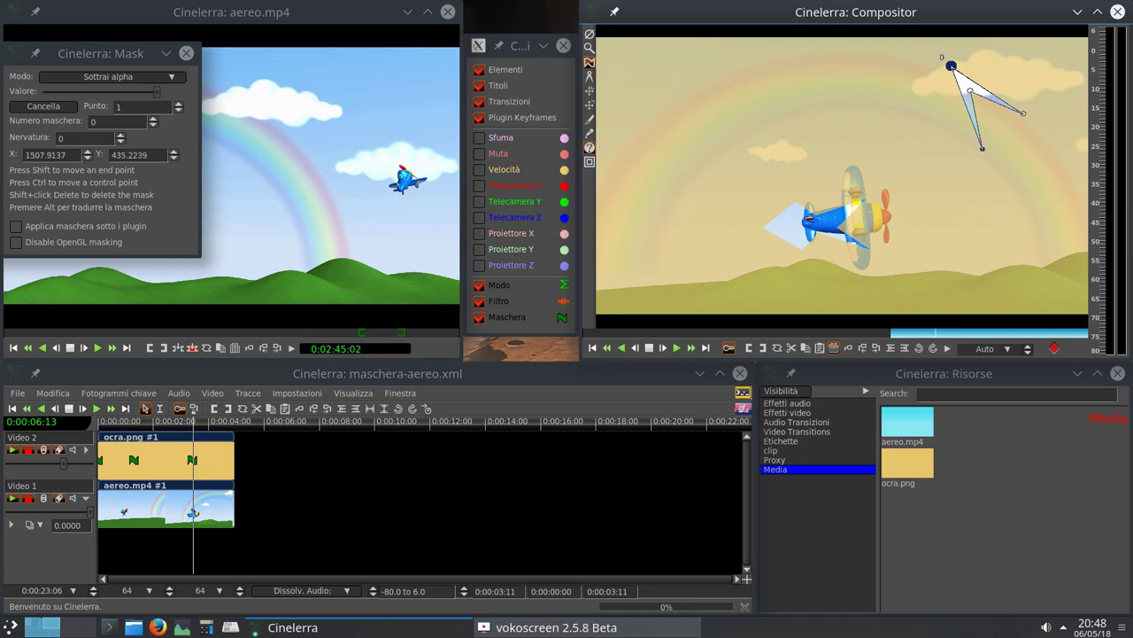
Switch to mask 1, move it to the right of the airplane and pull its edges and points into an irregular right-pointing fish shape.
{"action": "left_click", "coordinate": [154, 120]}
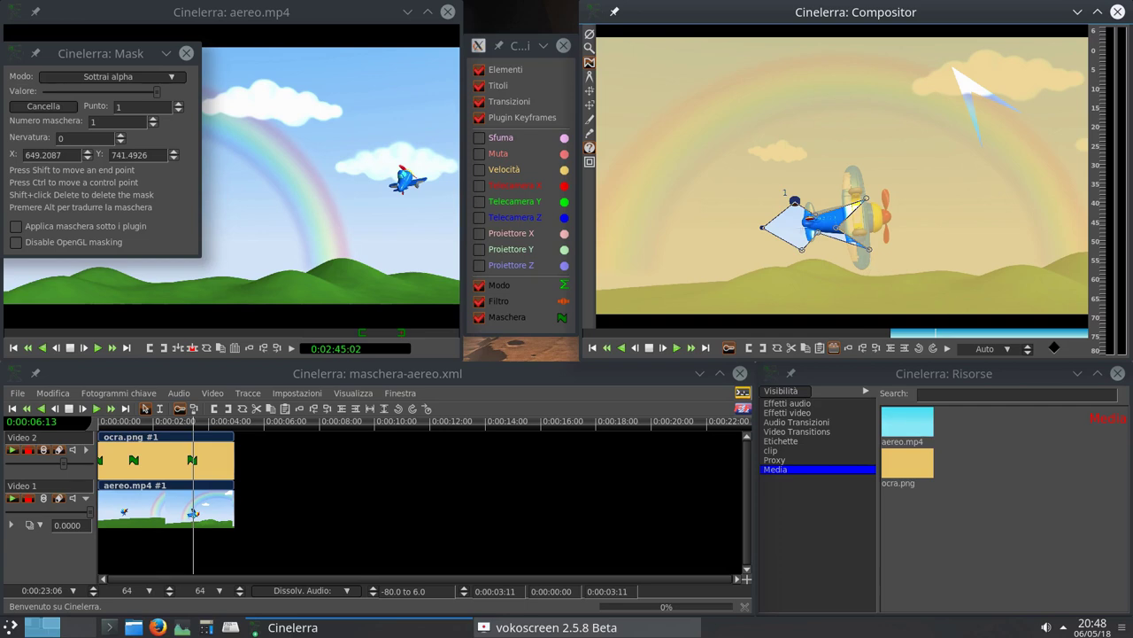
{"action": "left_click_drag", "start_coordinate": [806, 221], "coordinate": [972, 212]}
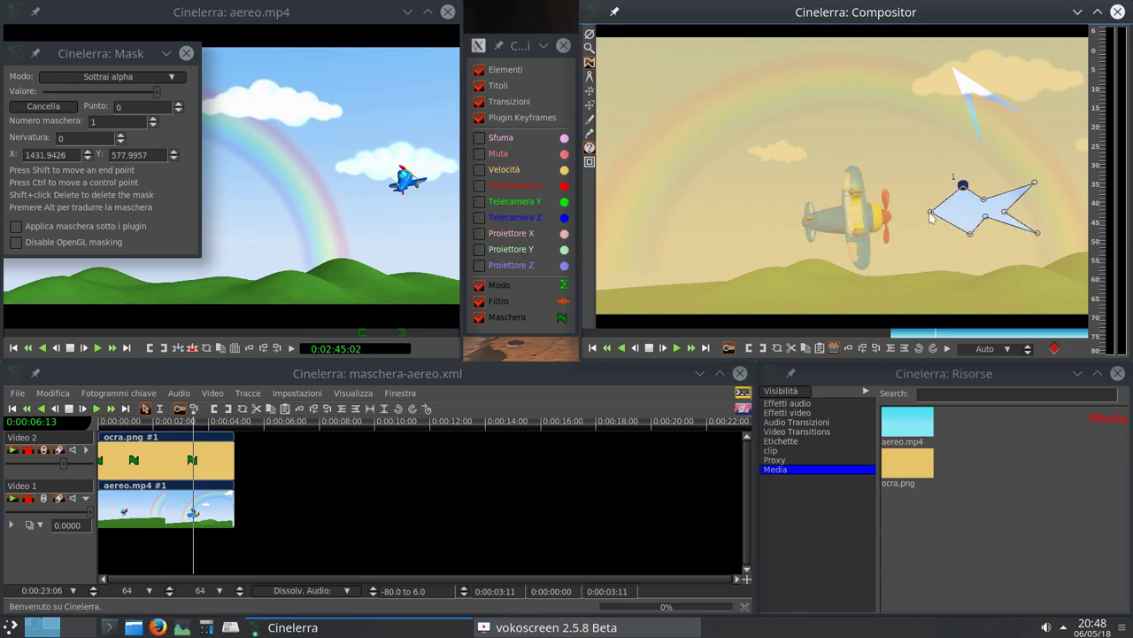
{"action": "left_click_drag", "start_coordinate": [962, 184], "coordinate": [914, 160]}
{"action": "left_click_drag", "start_coordinate": [930, 212], "coordinate": [919, 259]}
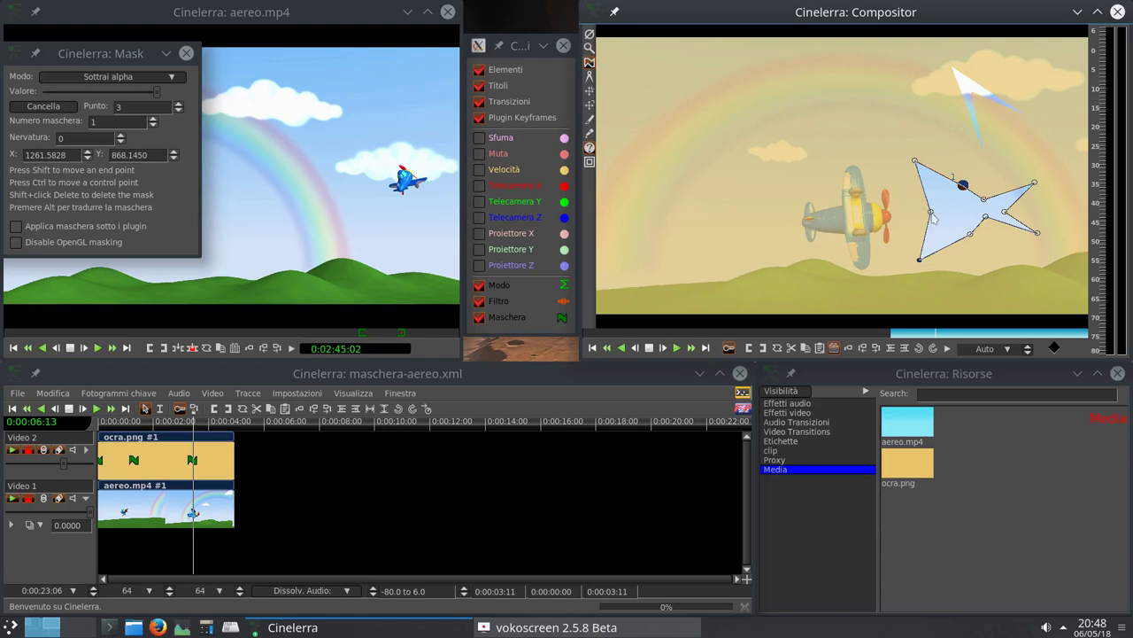
{"action": "left_click_drag", "start_coordinate": [931, 213], "coordinate": [1080, 203]}
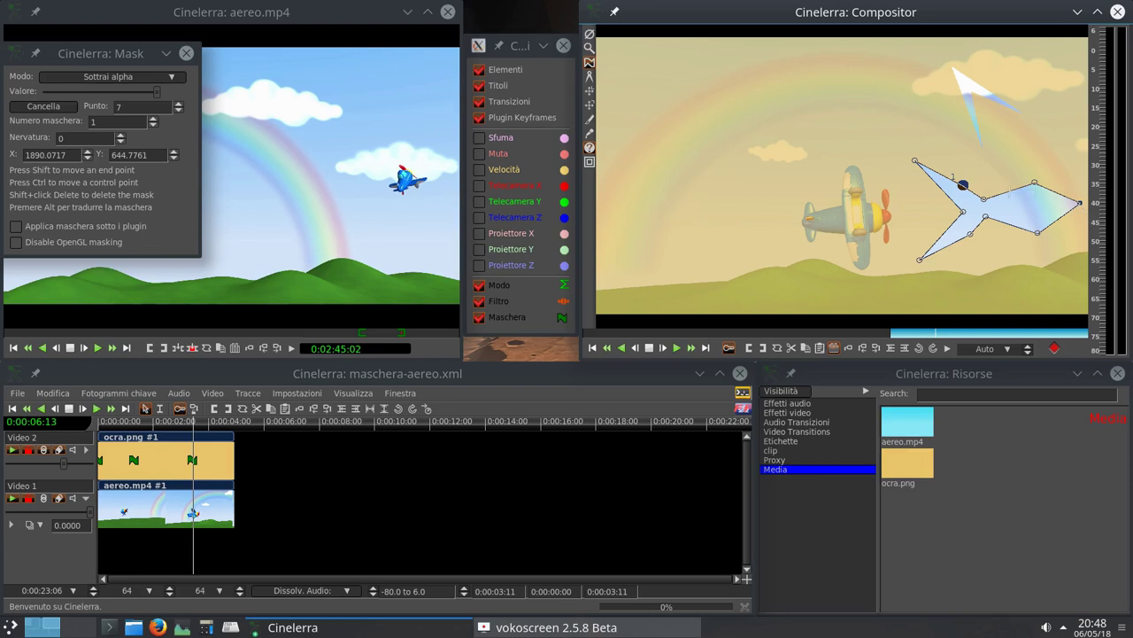
{"action": "left_click_drag", "start_coordinate": [1010, 189], "coordinate": [999, 260]}
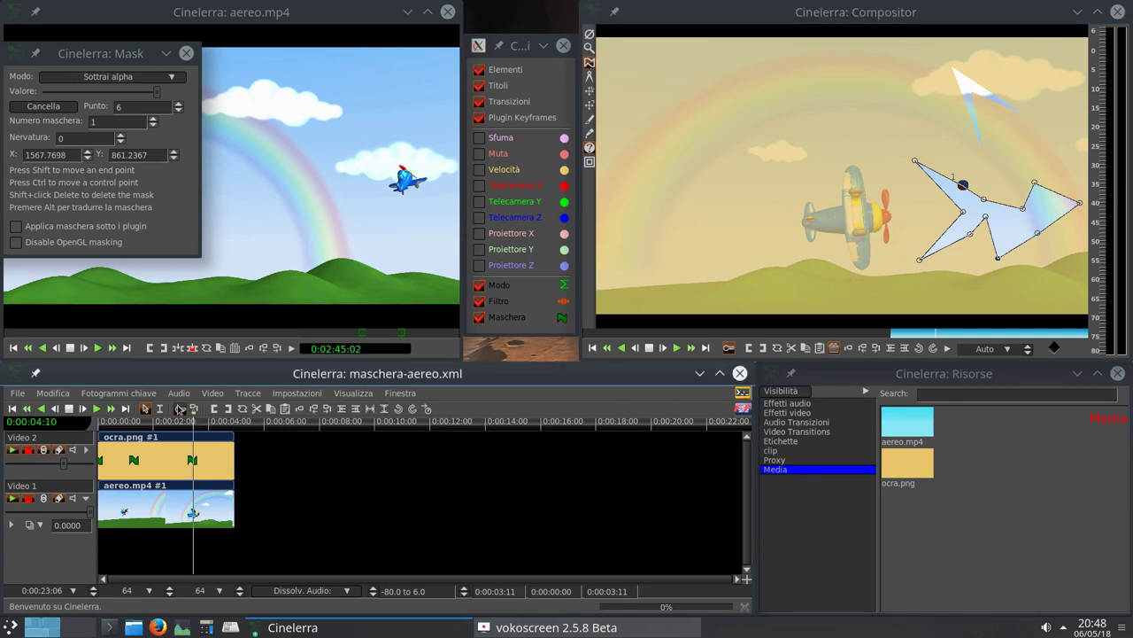
Play the timeline from the start several times to review how both keyframed masks move and change shape.
{"action": "left_click", "coordinate": [12, 410]}
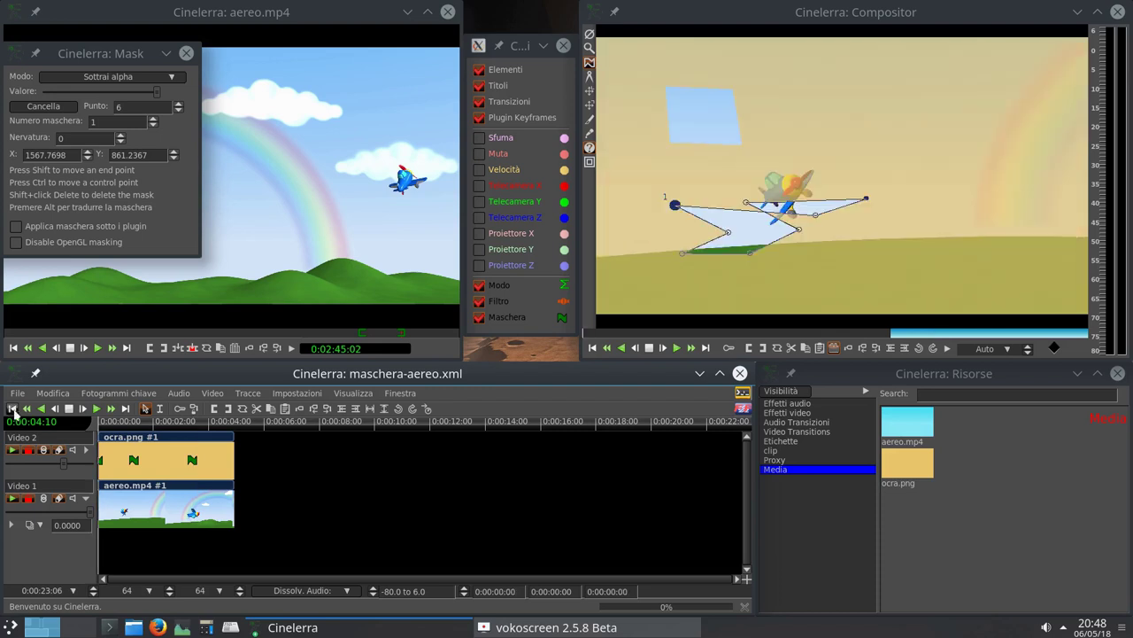
{"action": "left_click", "coordinate": [97, 409]}
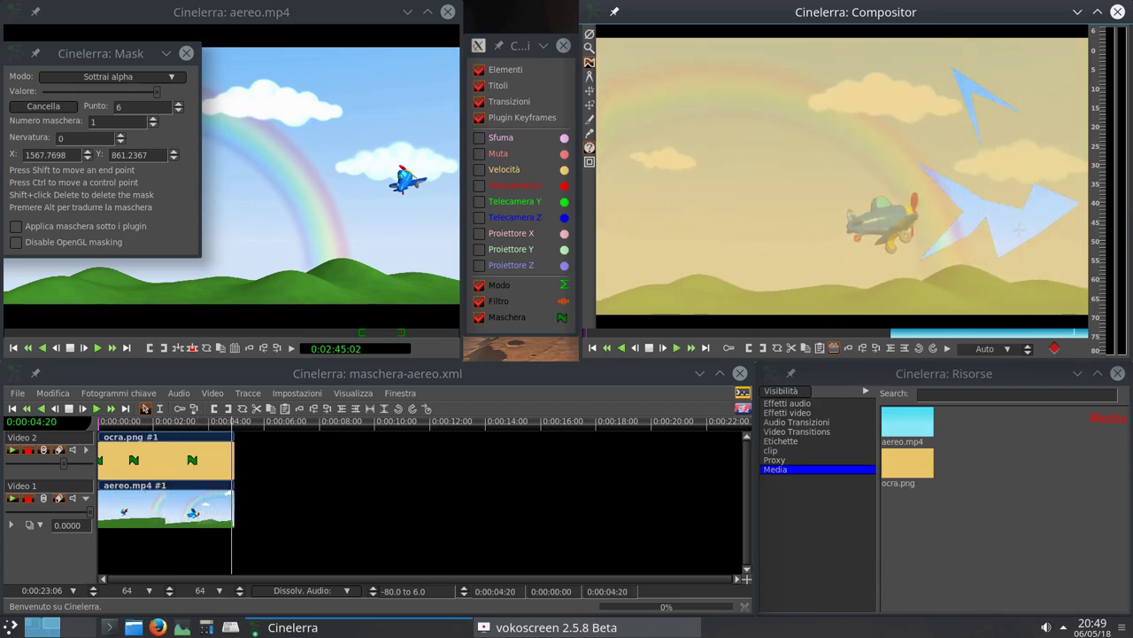
{"action": "left_click", "coordinate": [12, 409]}
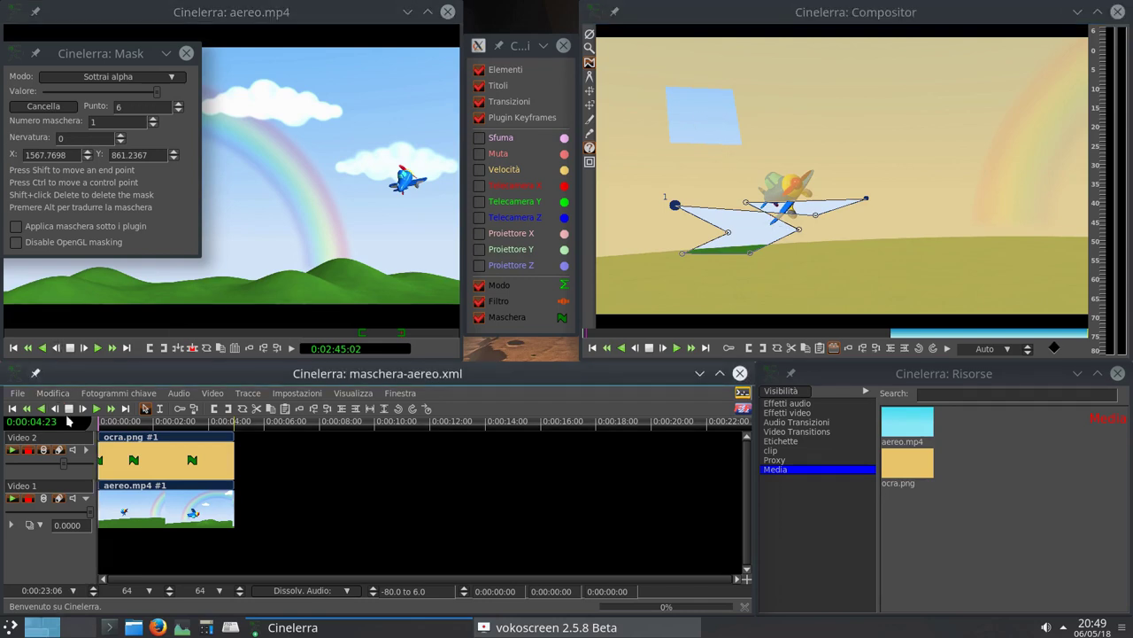
{"action": "left_click", "coordinate": [97, 408]}
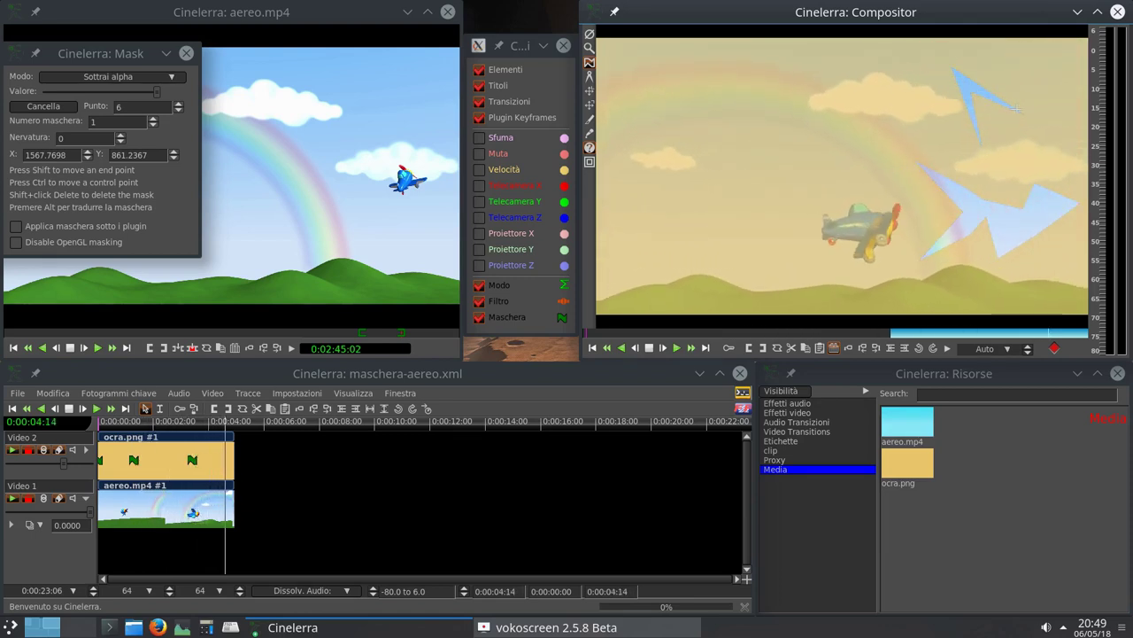
{"action": "left_click", "coordinate": [126, 508]}
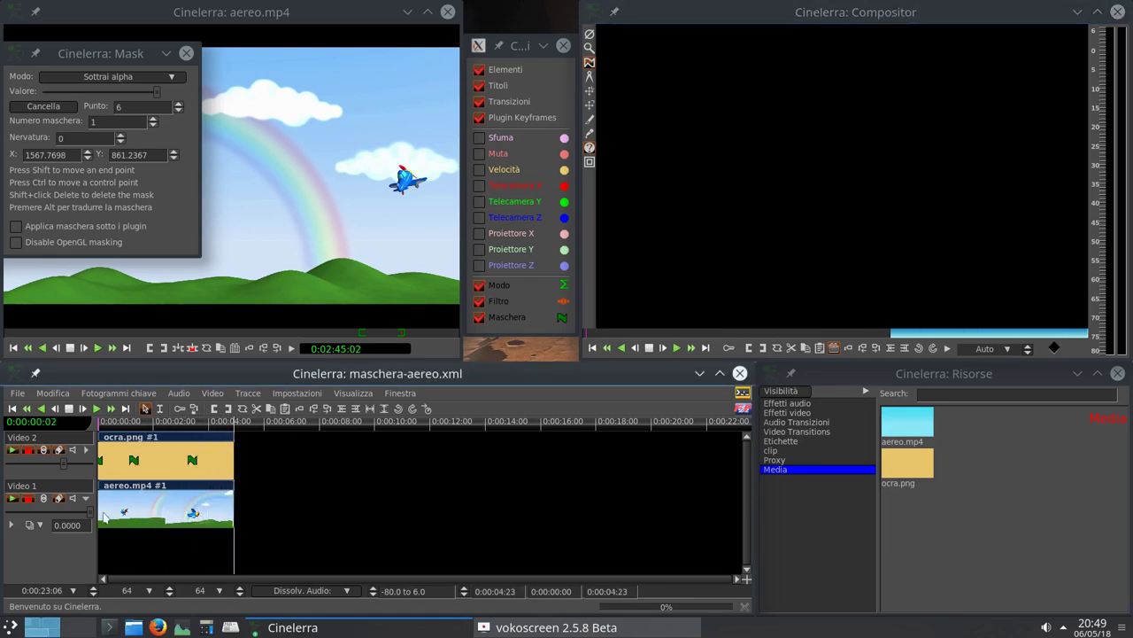
{"action": "left_click", "coordinate": [12, 408]}
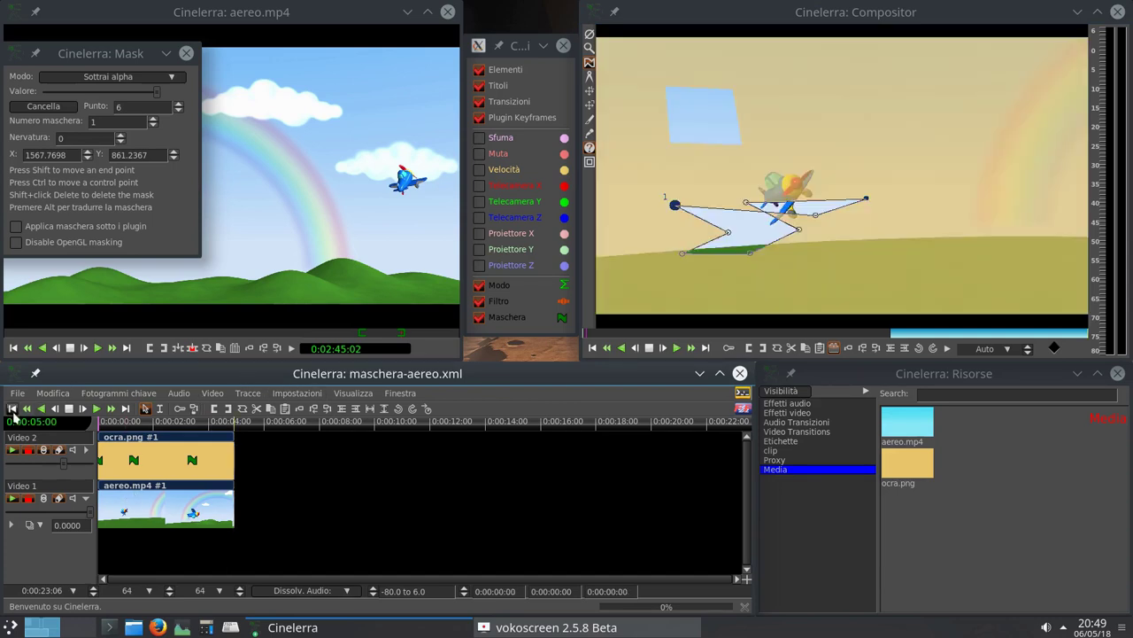
{"action": "left_click", "coordinate": [678, 349]}
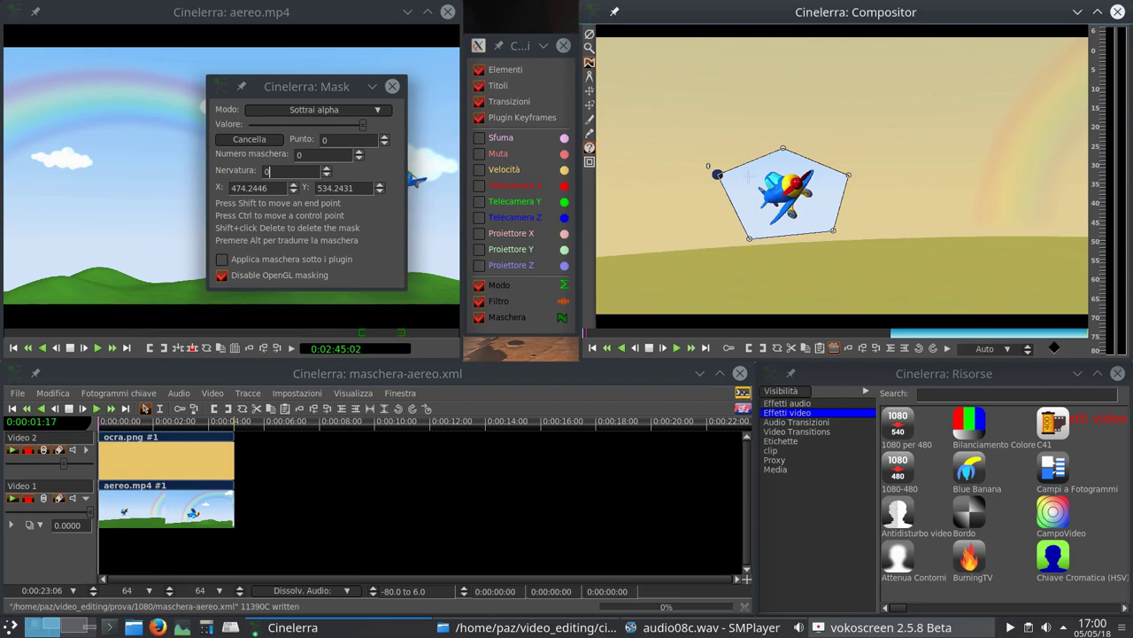
Delete two points of mask 0's pentagon and redraw replacement corners to the lower left and upper left of the airplane.
{"action": "left_click", "coordinate": [247, 141]}
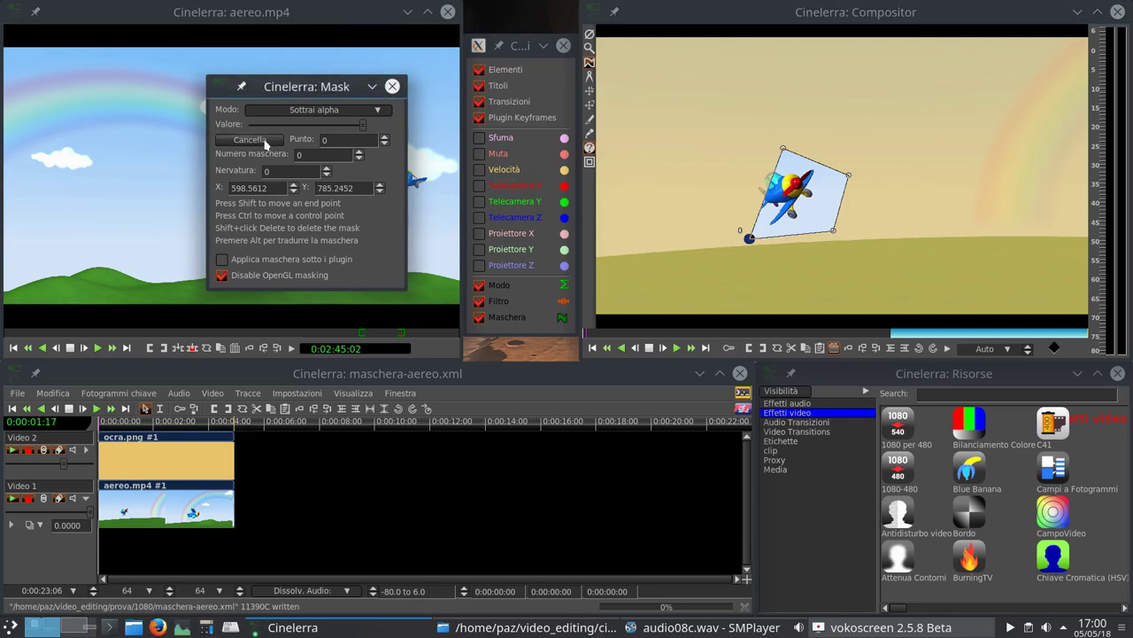
{"action": "left_click", "coordinate": [253, 139]}
{"action": "left_click", "coordinate": [751, 235]}
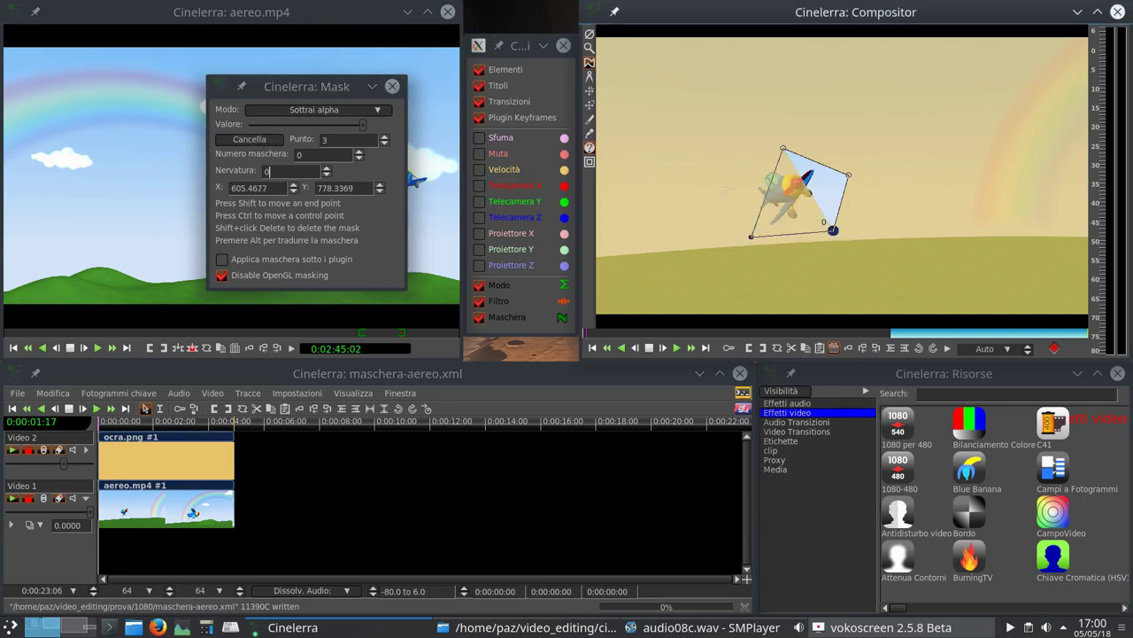
{"action": "left_click", "coordinate": [719, 160]}
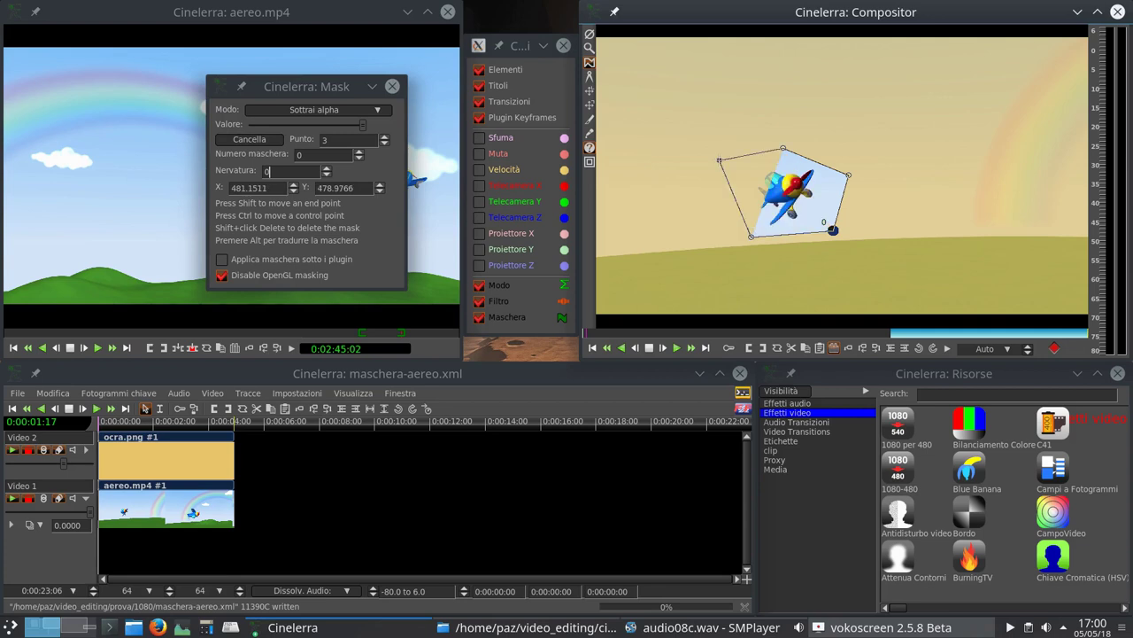
Delete the whole of mask 0 and draw a new four-point mask around the airplane.
{"action": "left_click", "coordinate": [257, 142]}
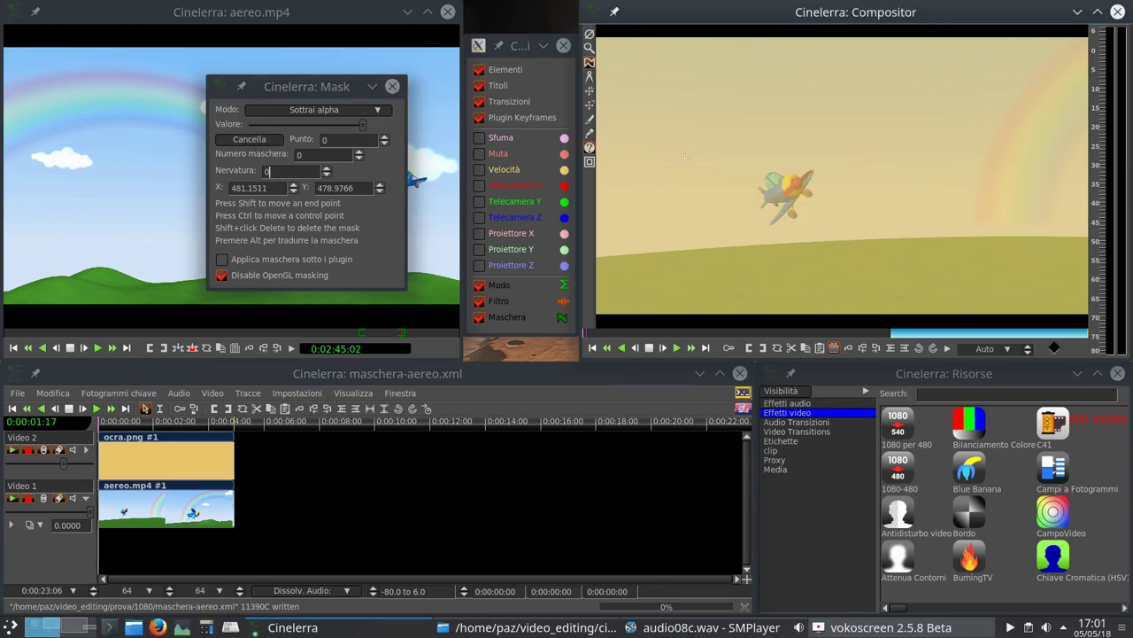
{"action": "left_click", "coordinate": [728, 144]}
{"action": "left_click", "coordinate": [831, 155]}
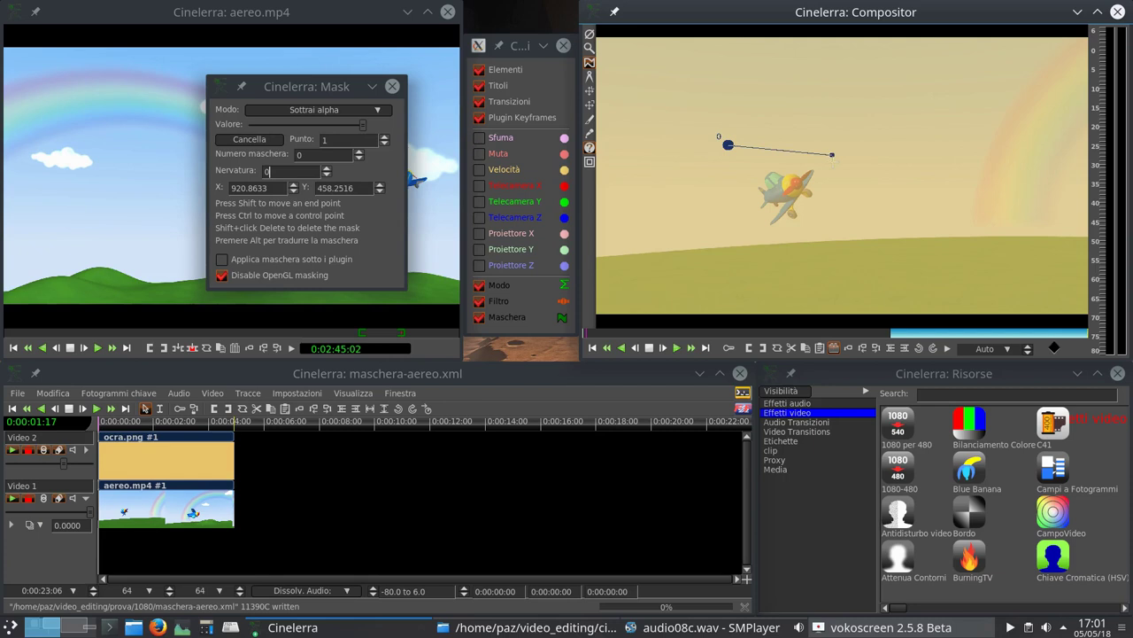
{"action": "left_click", "coordinate": [812, 237]}
{"action": "left_click", "coordinate": [743, 235]}
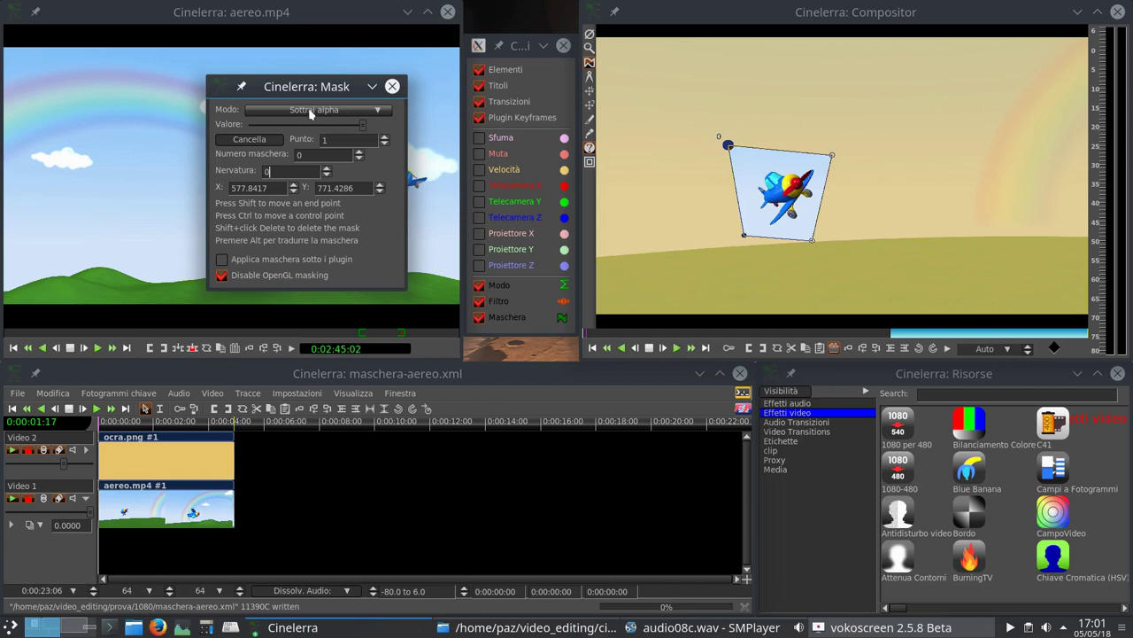
Switch the mask mode to Incrementa alpha and set it back to Sottrai alpha.
{"action": "left_click", "coordinate": [351, 115]}
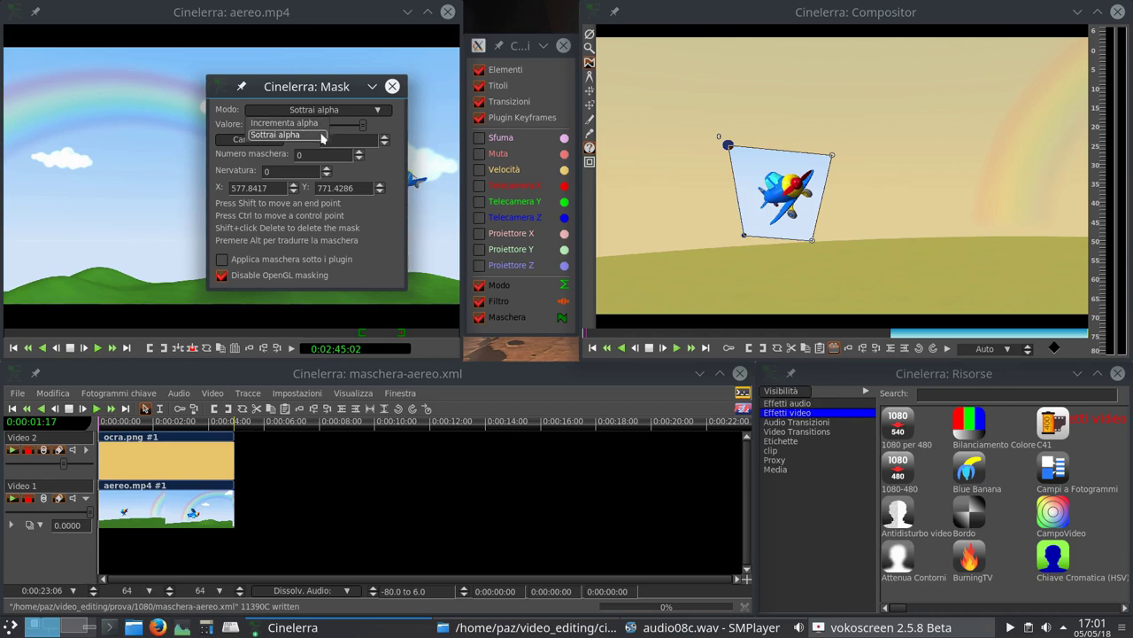
{"action": "left_click", "coordinate": [321, 135]}
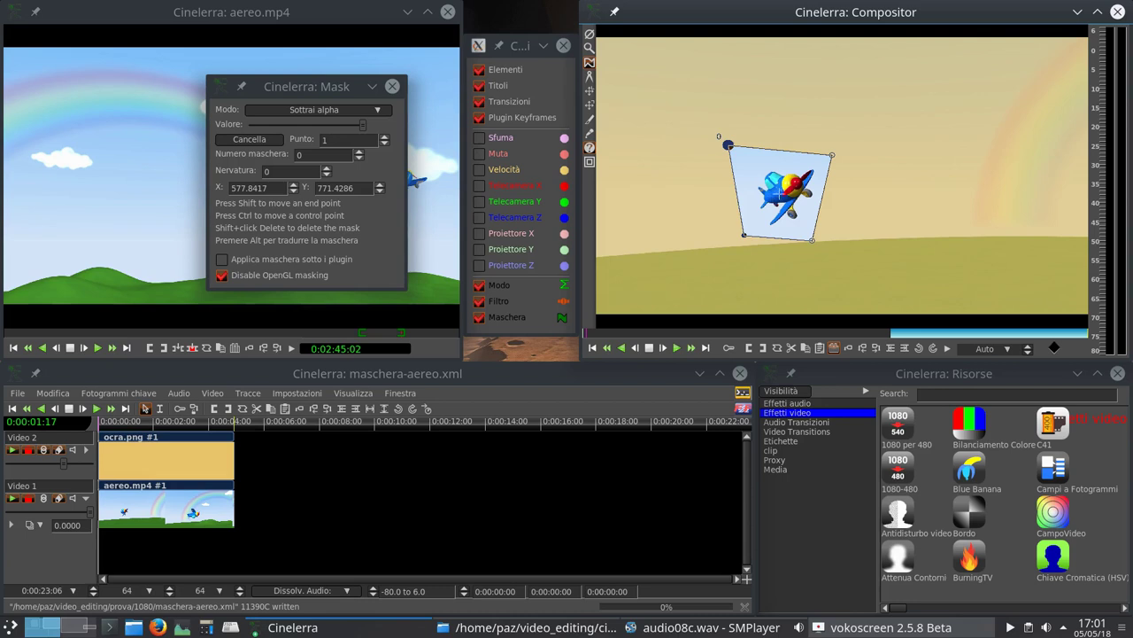
{"action": "left_click", "coordinate": [333, 111]}
{"action": "left_click", "coordinate": [312, 124]}
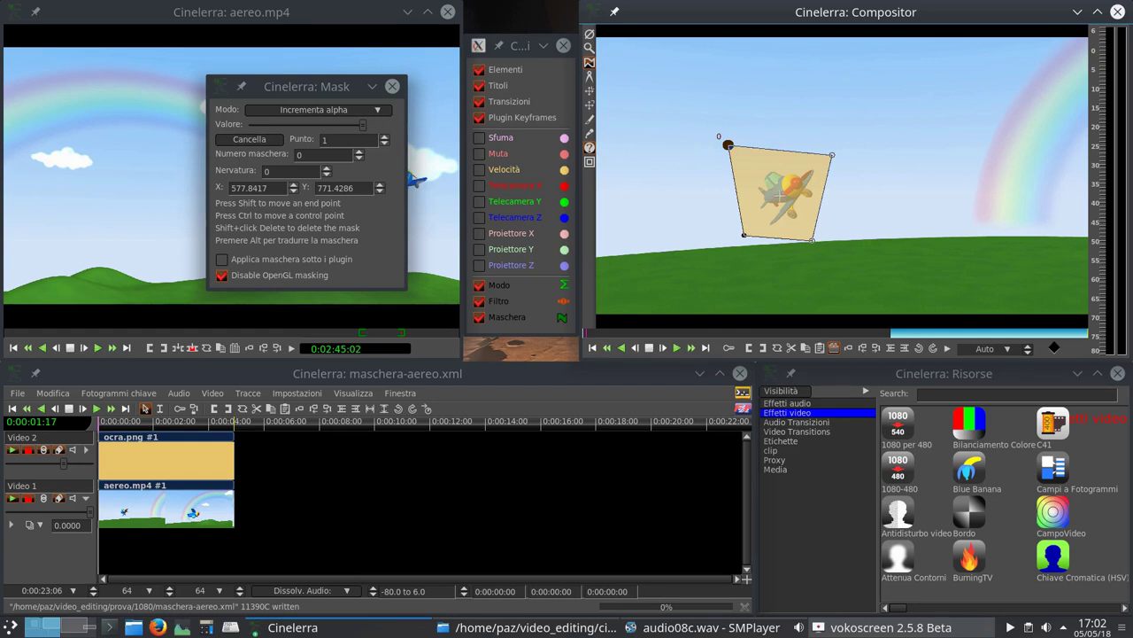
{"action": "left_click", "coordinate": [324, 116]}
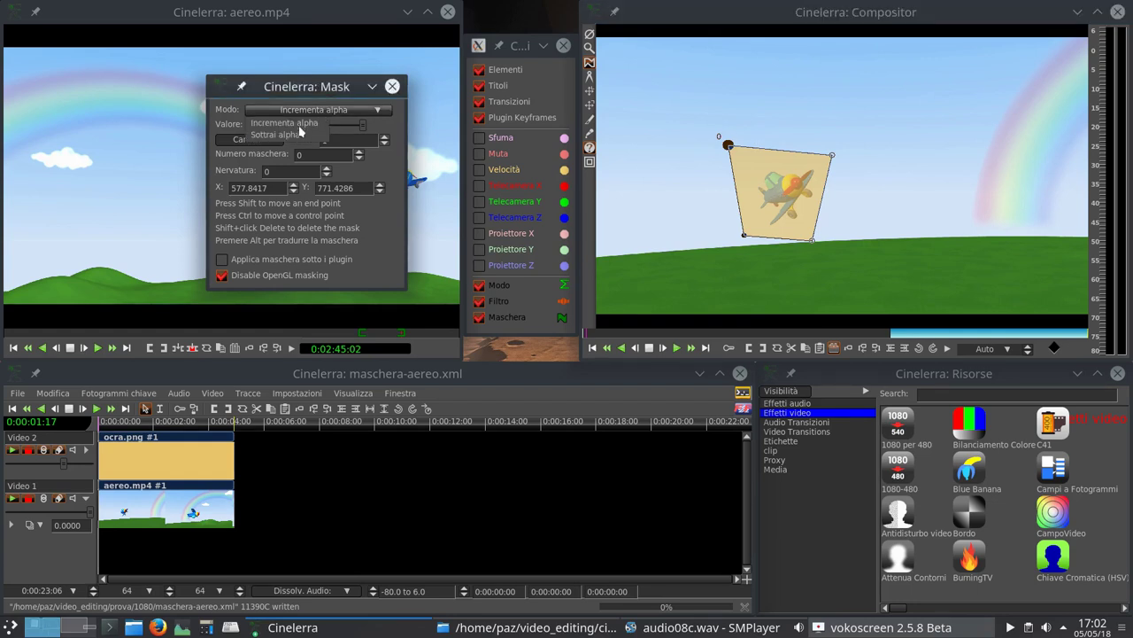
{"action": "left_click", "coordinate": [300, 134]}
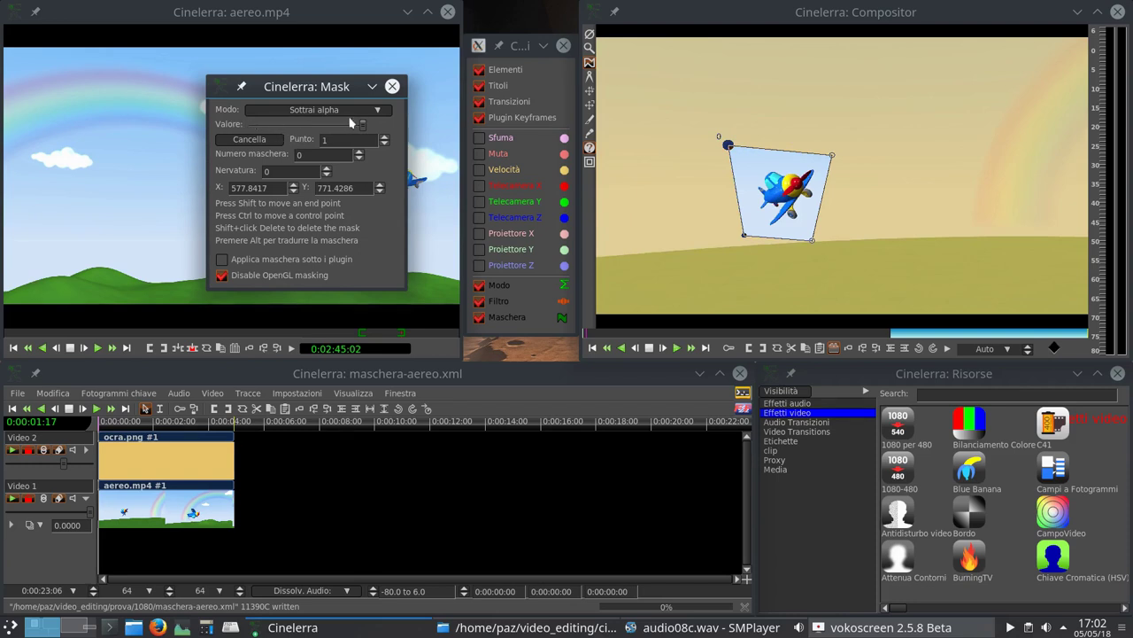
Lower the mask's Valore to its minimum and return it to its maximum.
{"action": "mouse_move", "coordinate": [361, 131]}
{"action": "left_mouse_down"}
{"action": "mouse_move", "coordinate": [296, 131]}
{"action": "mouse_move", "coordinate": [379, 134]}
{"action": "left_mouse_up"}
{"action": "left_click_drag", "start_coordinate": [364, 124], "coordinate": [251, 126]}
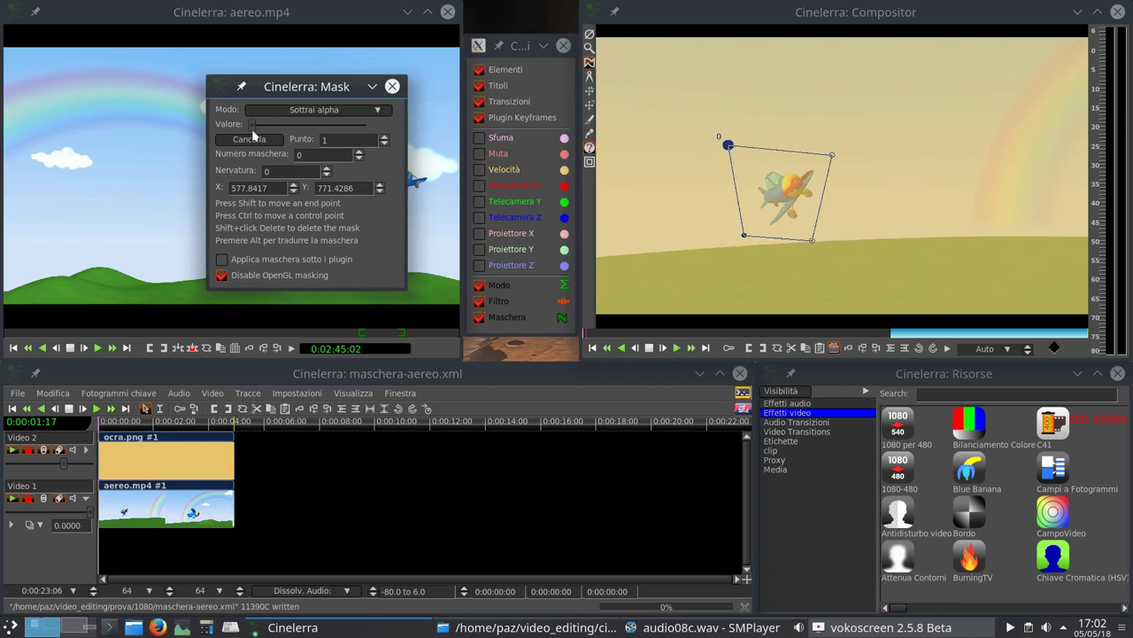
{"action": "mouse_move", "coordinate": [251, 128]}
{"action": "left_click_drag", "start_coordinate": [253, 126], "coordinate": [403, 131]}
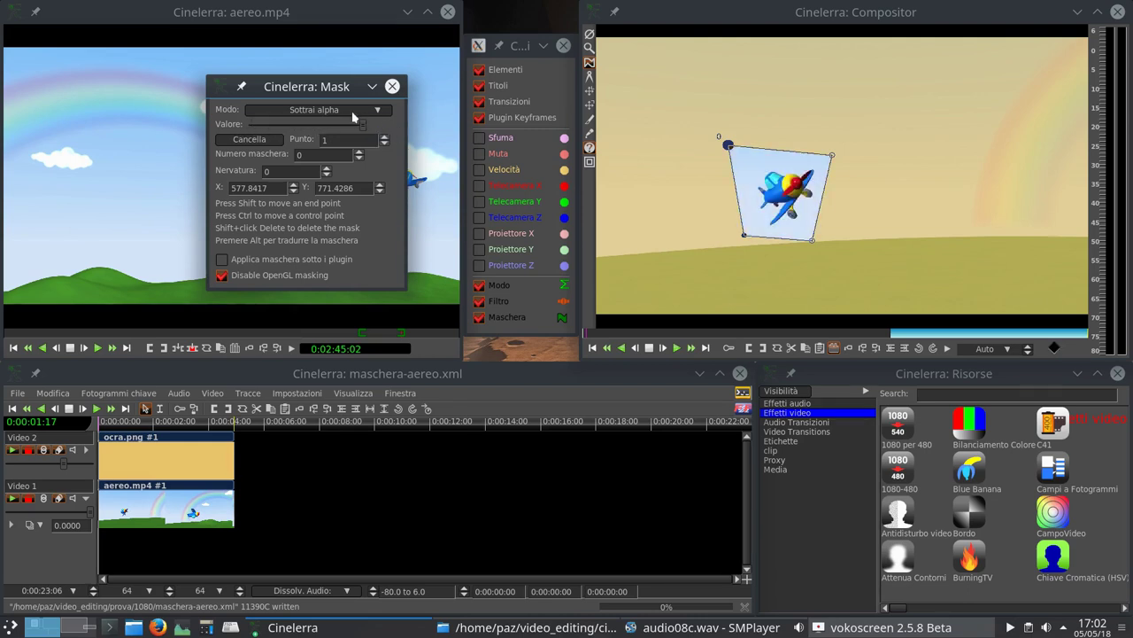
Try Incrementa alpha once more with Valore at 100, then restore the Sottrai alpha mode.
{"action": "left_click", "coordinate": [351, 111]}
{"action": "left_click", "coordinate": [322, 124]}
{"action": "mouse_move", "coordinate": [361, 130]}
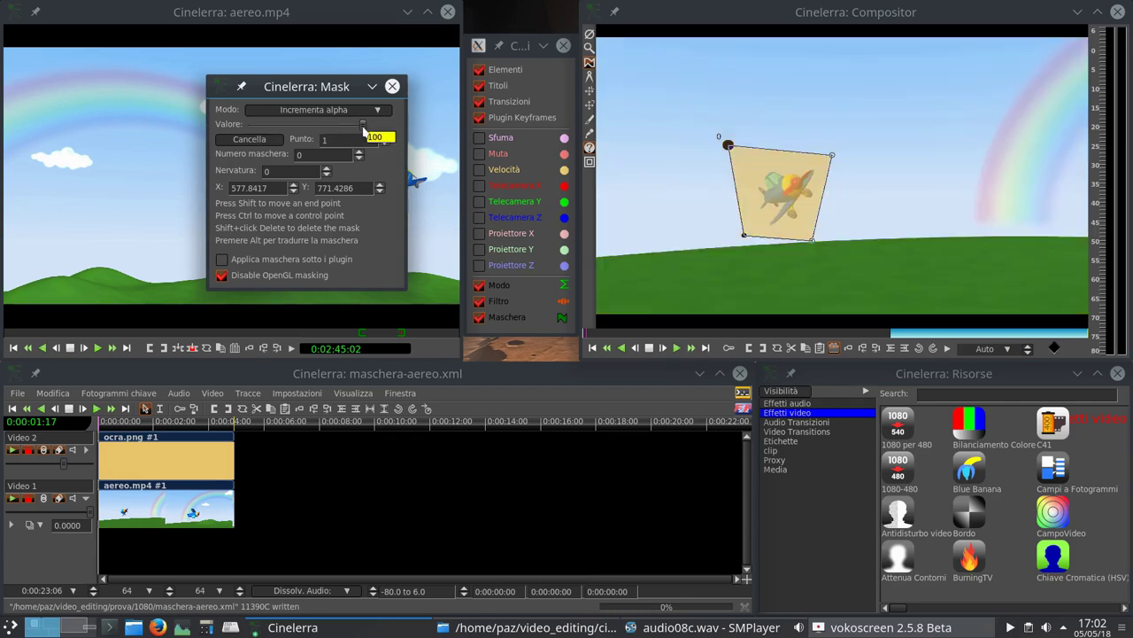
{"action": "mouse_move", "coordinate": [363, 130]}
{"action": "left_mouse_down"}
{"action": "mouse_move", "coordinate": [244, 128]}
{"action": "mouse_move", "coordinate": [361, 124]}
{"action": "left_mouse_up"}
{"action": "left_click", "coordinate": [353, 114]}
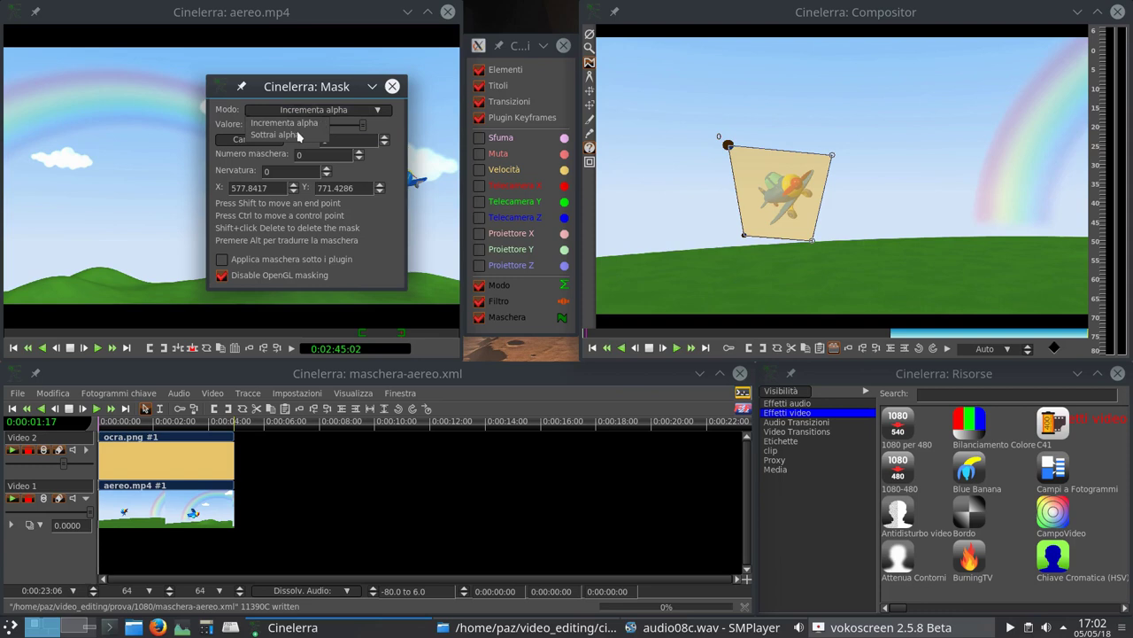
{"action": "left_click", "coordinate": [297, 134]}
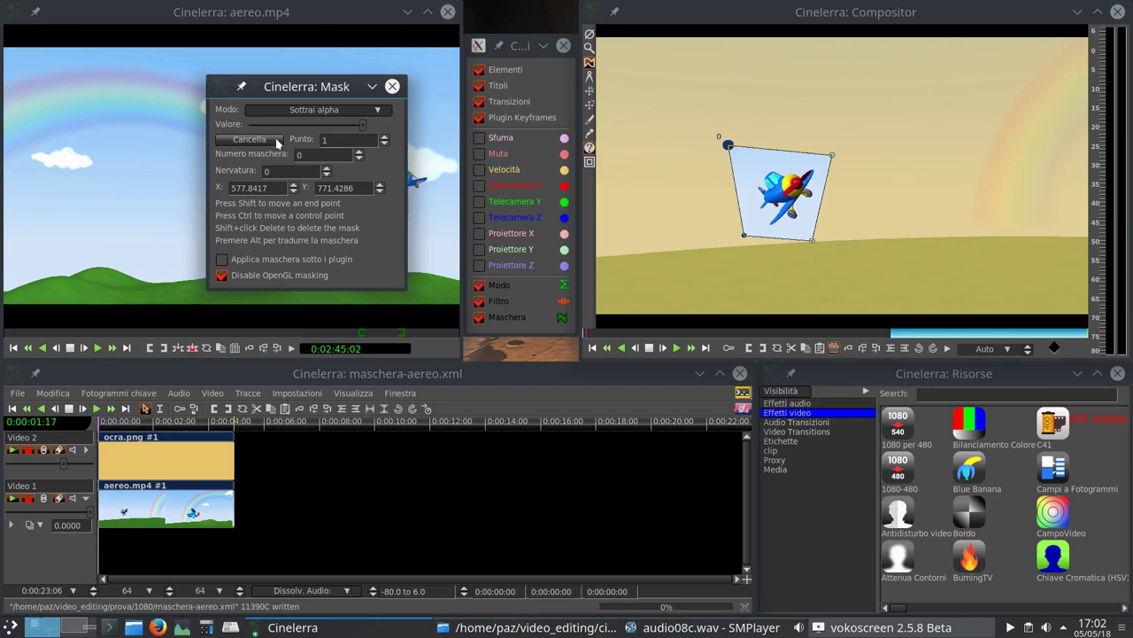
Cycle forward and back through the point numbers of mask 0, ending at point 0.
{"action": "left_click", "coordinate": [384, 136]}
{"action": "left_click", "coordinate": [384, 137]}
{"action": "left_click", "coordinate": [385, 144]}
{"action": "left_click", "coordinate": [385, 144]}
{"action": "left_click", "coordinate": [385, 144]}
Switch to mask 1 and draw a small four-point mask in the upper-right sky.
{"action": "left_click", "coordinate": [358, 151]}
{"action": "left_click", "coordinate": [945, 84]}
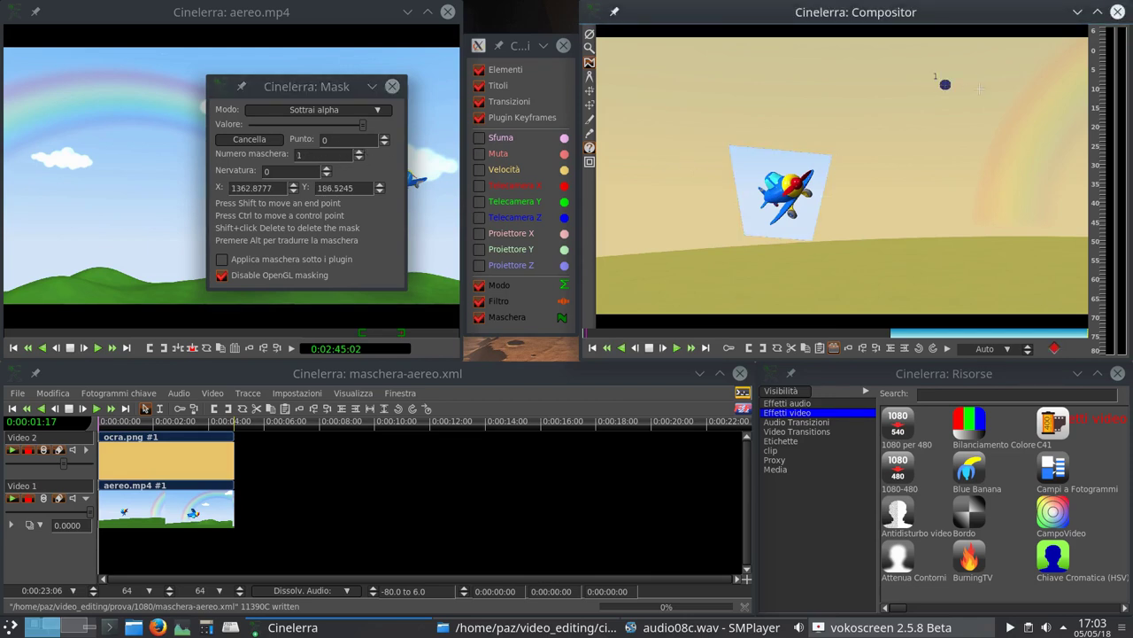
{"action": "left_click", "coordinate": [981, 89]}
{"action": "left_click", "coordinate": [978, 115]}
{"action": "left_click", "coordinate": [948, 123]}
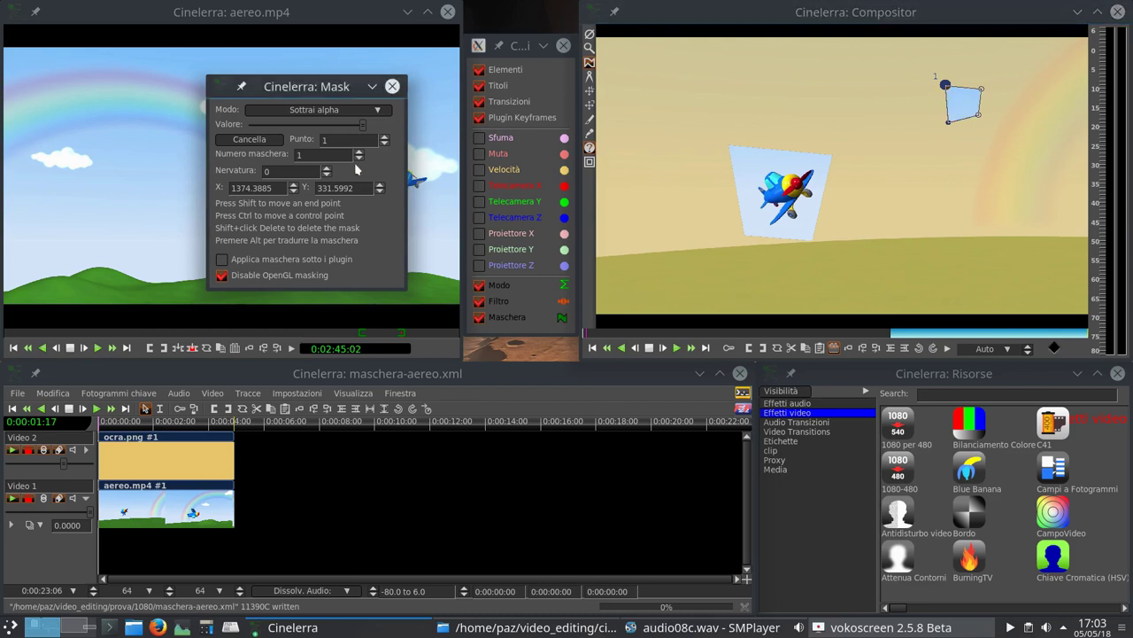
Switch to mask 2 and draw a small triangular mask in the upper-left sky.
{"action": "left_click", "coordinate": [358, 150]}
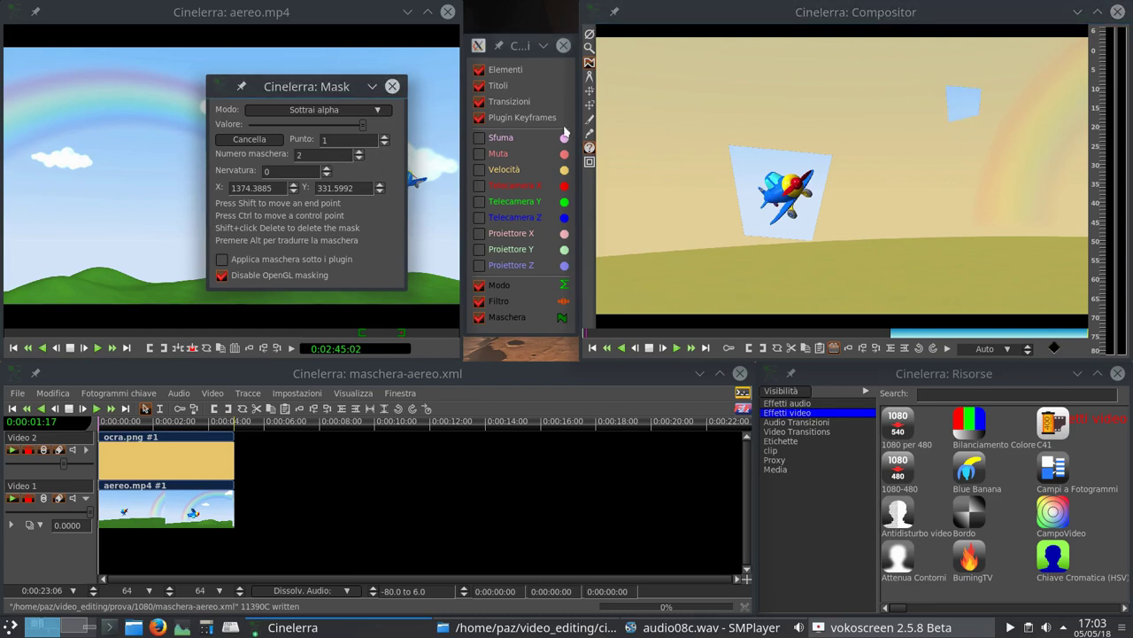
{"action": "left_click", "coordinate": [649, 74]}
{"action": "left_click", "coordinate": [685, 76]}
{"action": "left_click", "coordinate": [659, 99]}
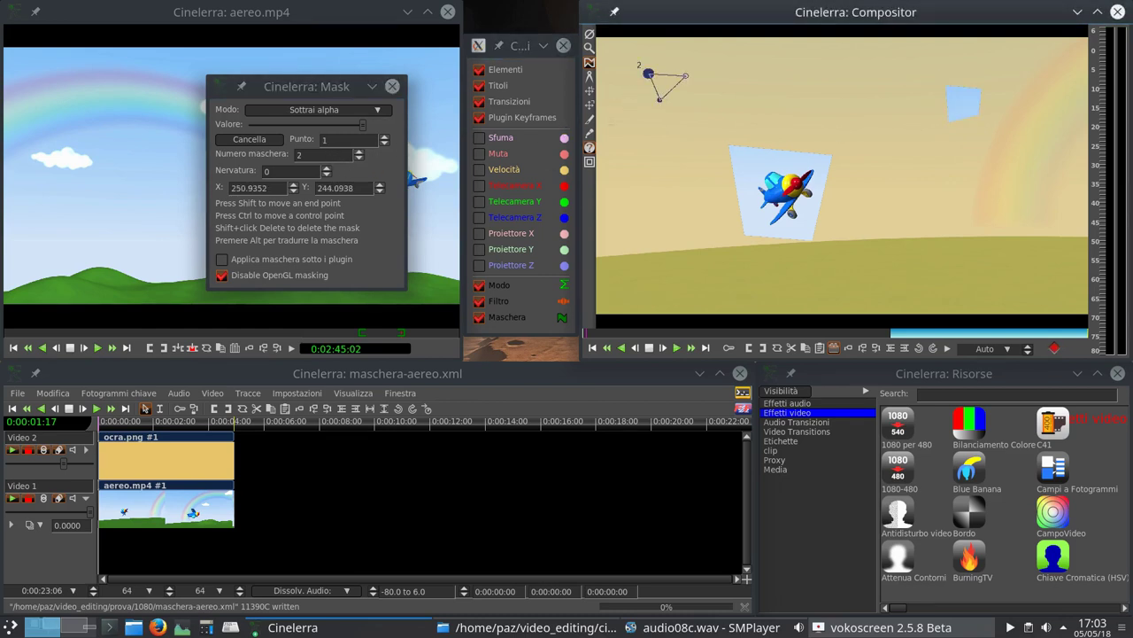
Switch to mask 3 and draw a five-point mask to the right of the airplane, reaching down to the hill.
{"action": "left_click", "coordinate": [359, 151]}
{"action": "left_click_drag", "start_coordinate": [935, 178], "coordinate": [1011, 196]}
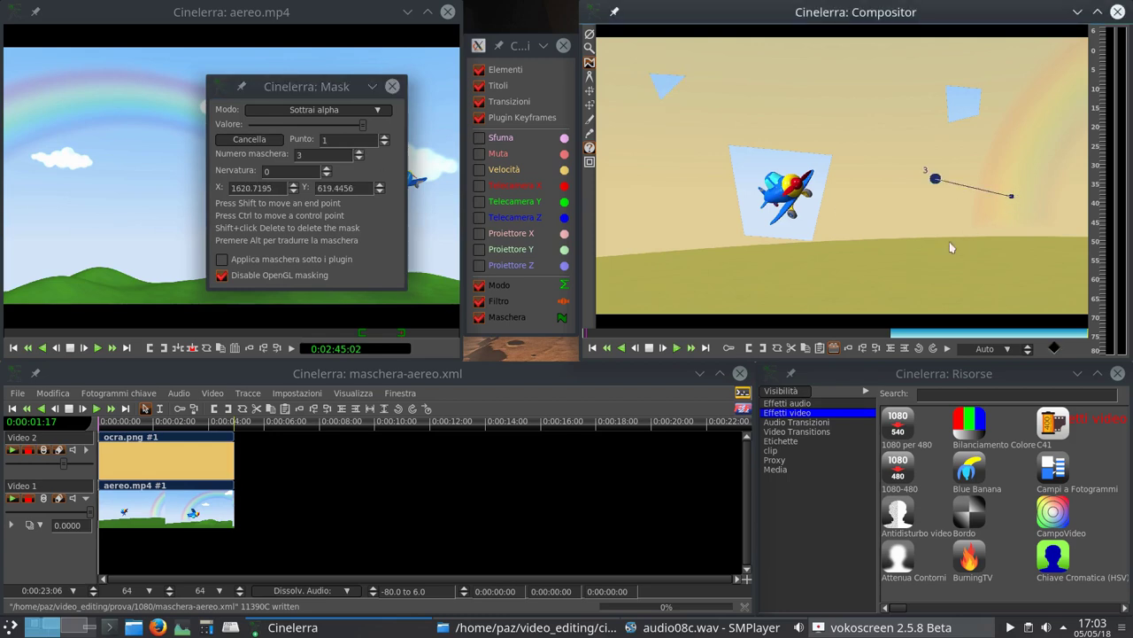
{"action": "left_click", "coordinate": [960, 240]}
{"action": "left_click", "coordinate": [923, 229]}
{"action": "left_click", "coordinate": [981, 167]}
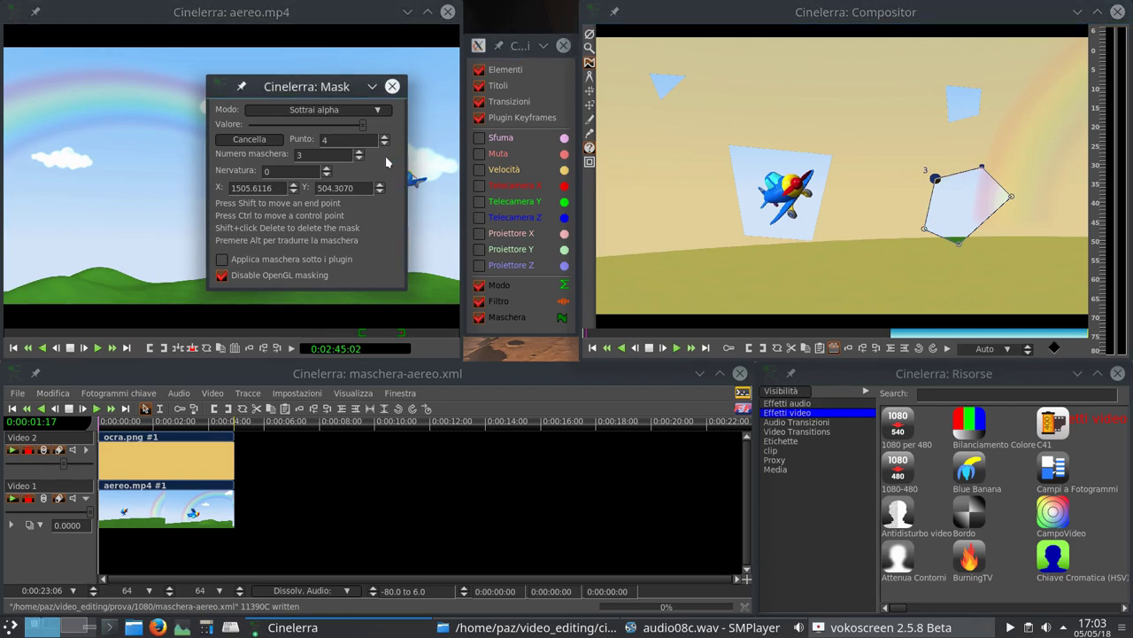
Return to mask 0 and set the feather (Nervatura) to 40.
{"action": "left_click", "coordinate": [360, 158]}
{"action": "left_click", "coordinate": [360, 158]}
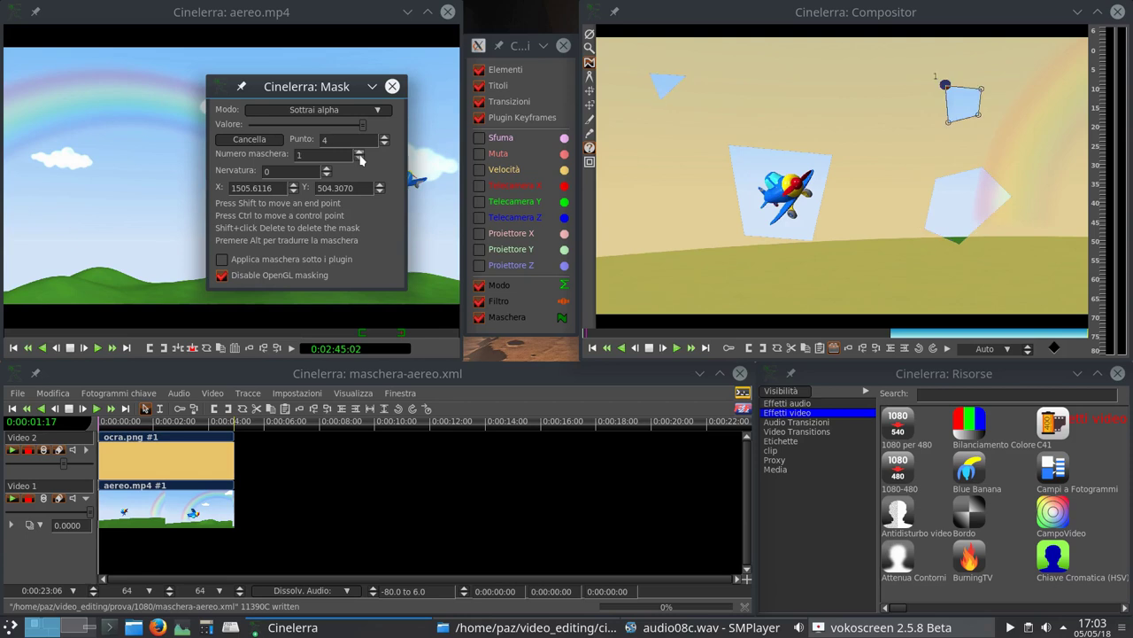
{"action": "left_click", "coordinate": [360, 159]}
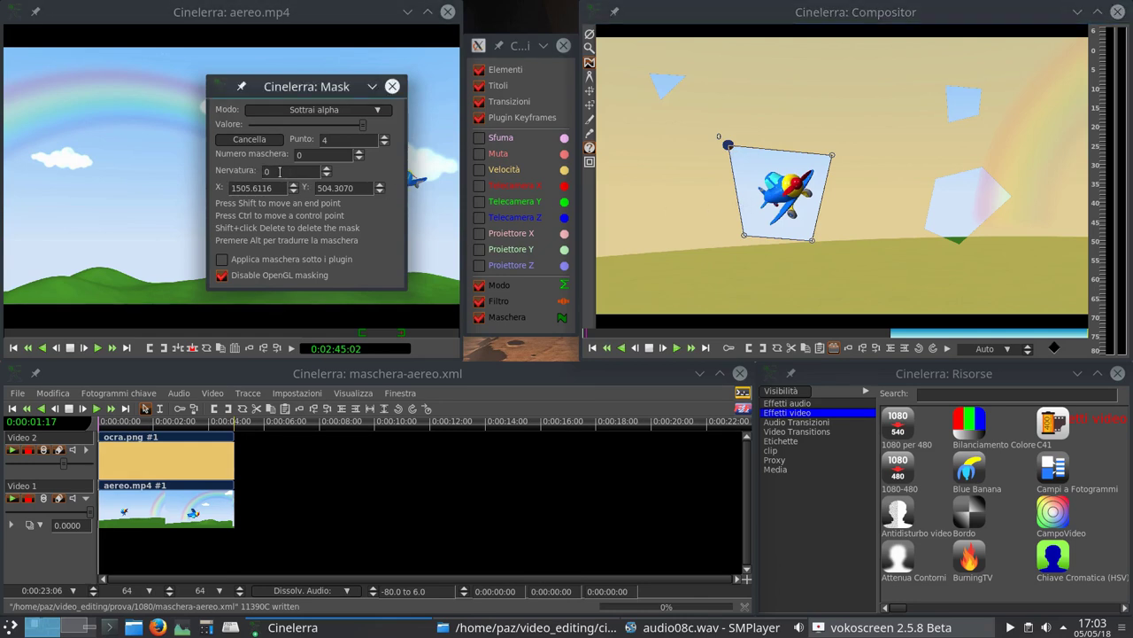
{"action": "left_click_drag", "start_coordinate": [279, 171], "coordinate": [258, 174]}
{"action": "type", "text": "40"}
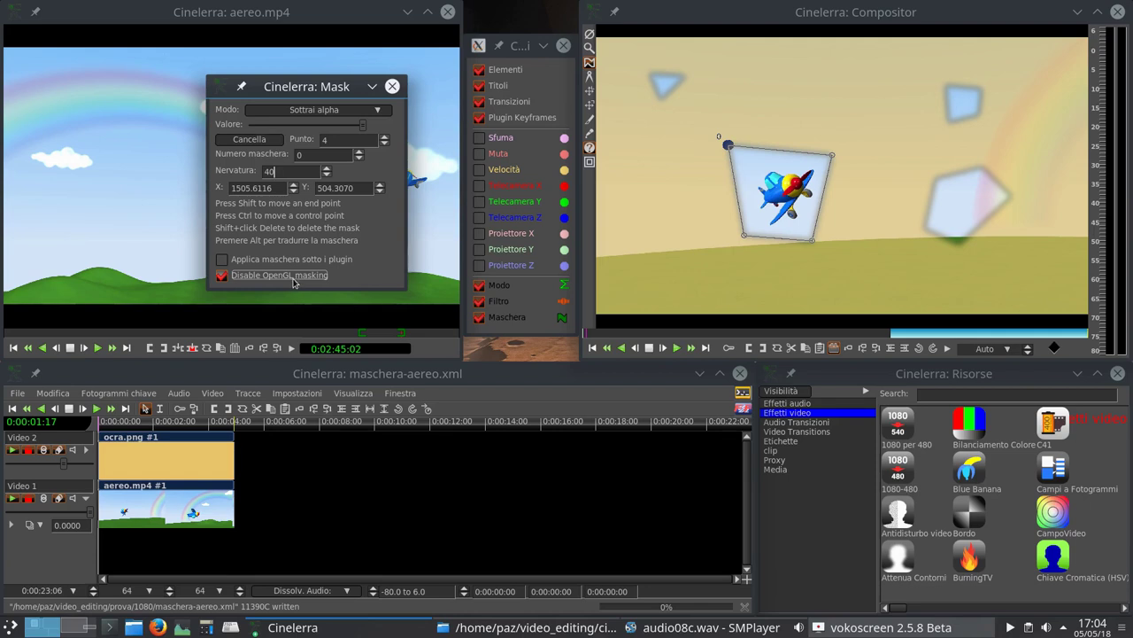
Turn Disable OpenGL masking off and on again, and toggle keyframe generation while tweaking twice.
{"action": "left_click", "coordinate": [222, 275]}
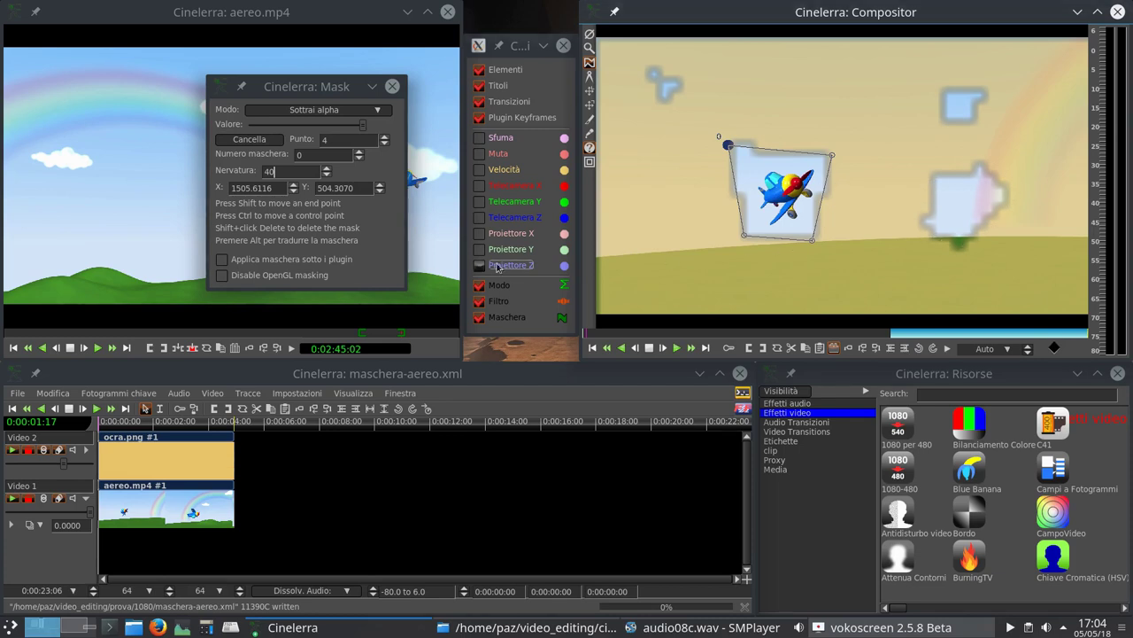
{"action": "left_click", "coordinate": [220, 278]}
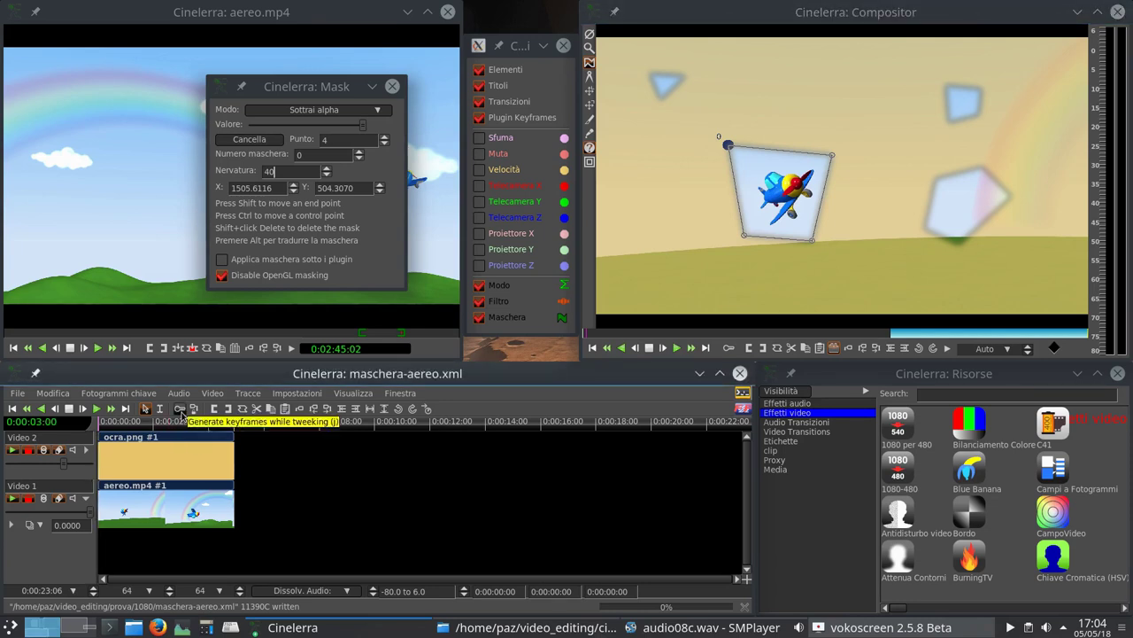
{"action": "left_click", "coordinate": [181, 409]}
{"action": "left_click", "coordinate": [181, 409]}
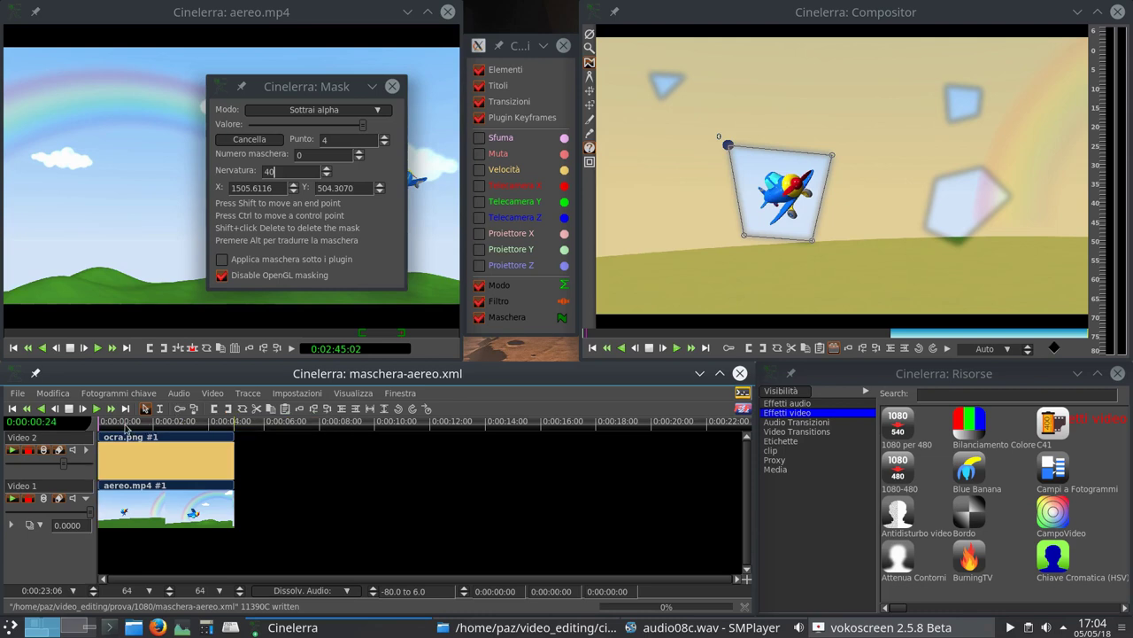
Check the feathered masks at several times between 0:00:00:24 and 0:00:04:13 and return to the timeline's start.
{"action": "left_click", "coordinate": [125, 429]}
{"action": "left_click", "coordinate": [147, 429]}
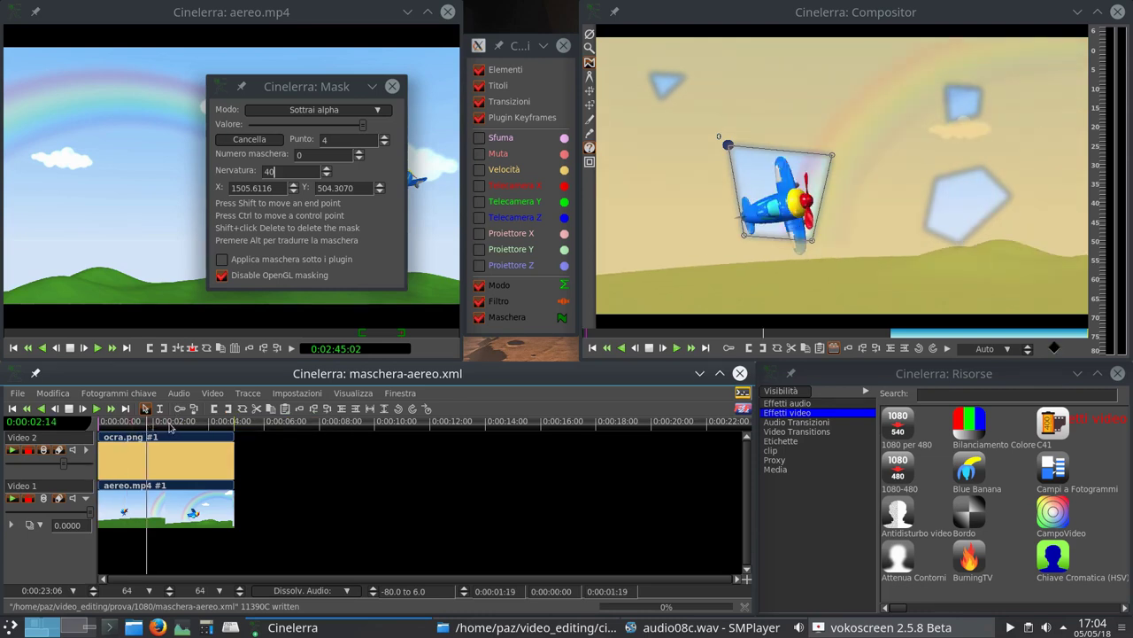
{"action": "left_click", "coordinate": [168, 429]}
{"action": "left_click", "coordinate": [188, 429]}
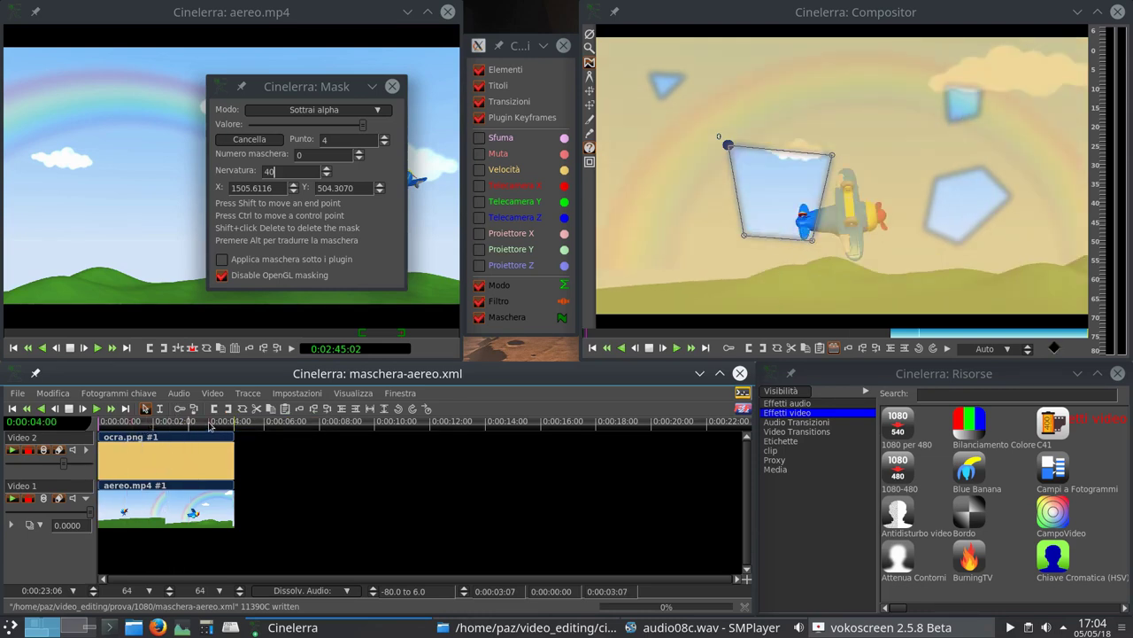
{"action": "left_click", "coordinate": [209, 429]}
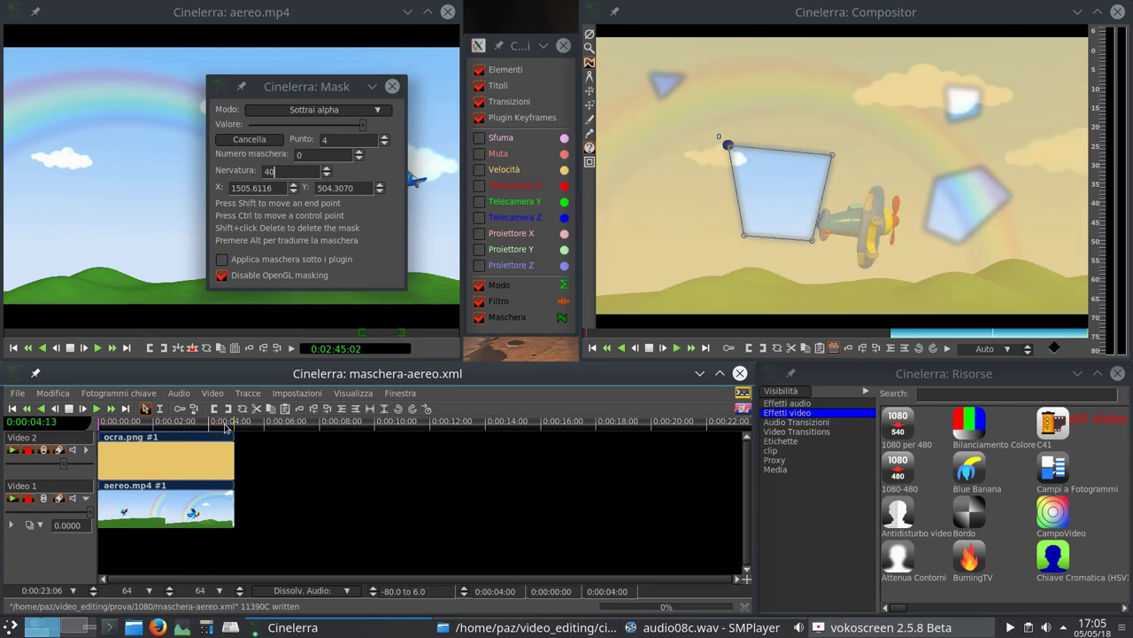
{"action": "left_click", "coordinate": [223, 428]}
{"action": "left_click", "coordinate": [13, 409]}
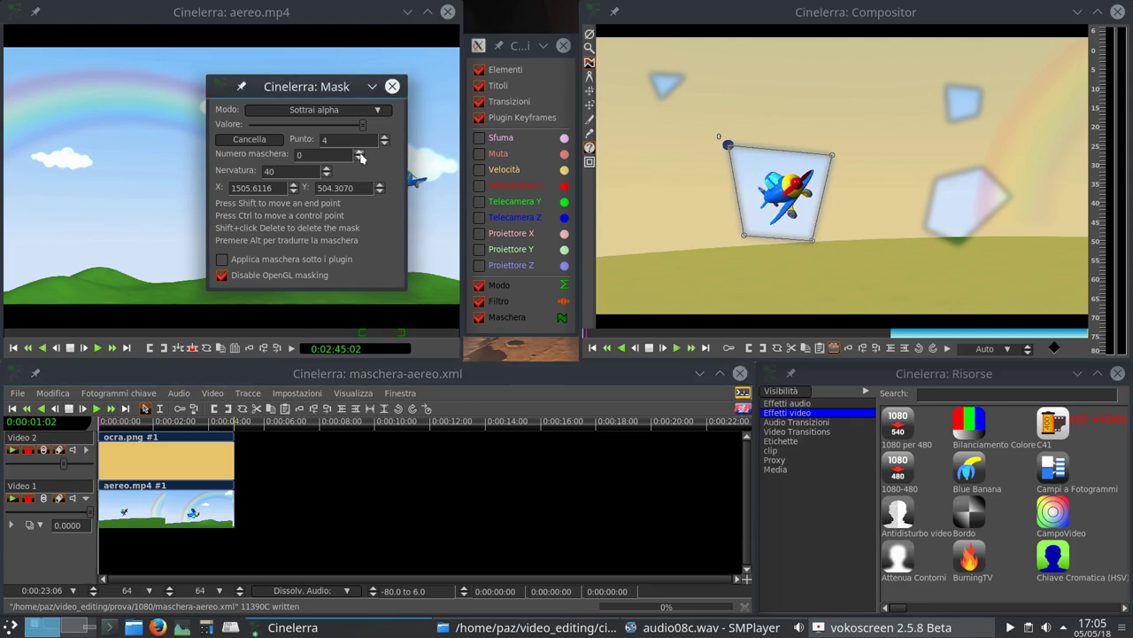
Delete masks 1, 2 and 3, leaving only mask 0 around the airplane.
{"action": "left_click", "coordinate": [359, 152]}
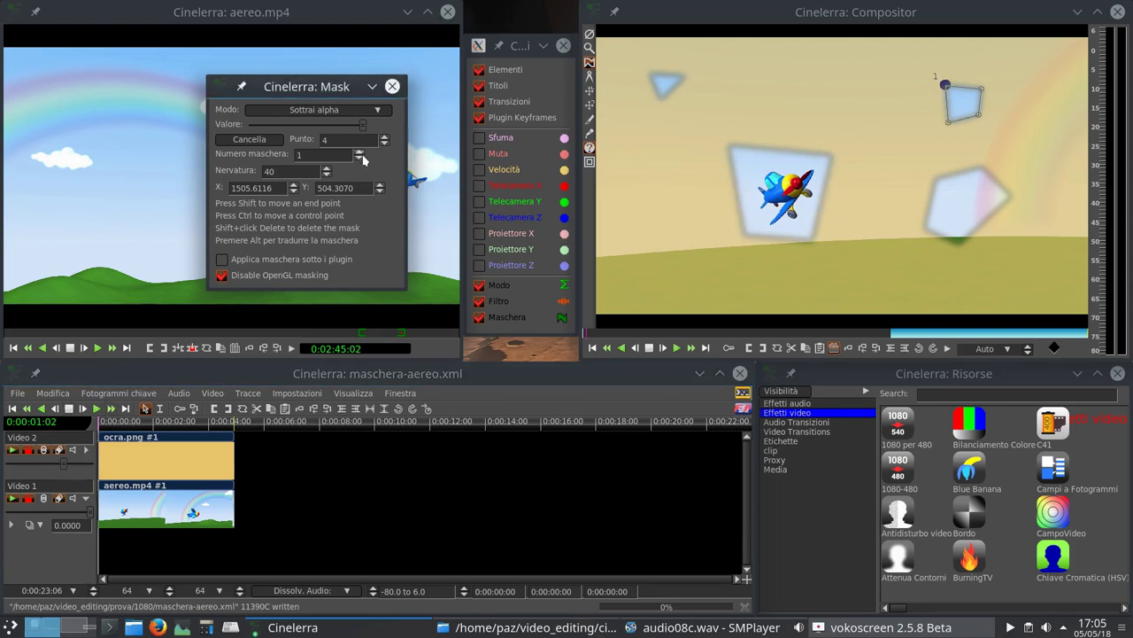
{"action": "left_click", "coordinate": [275, 140]}
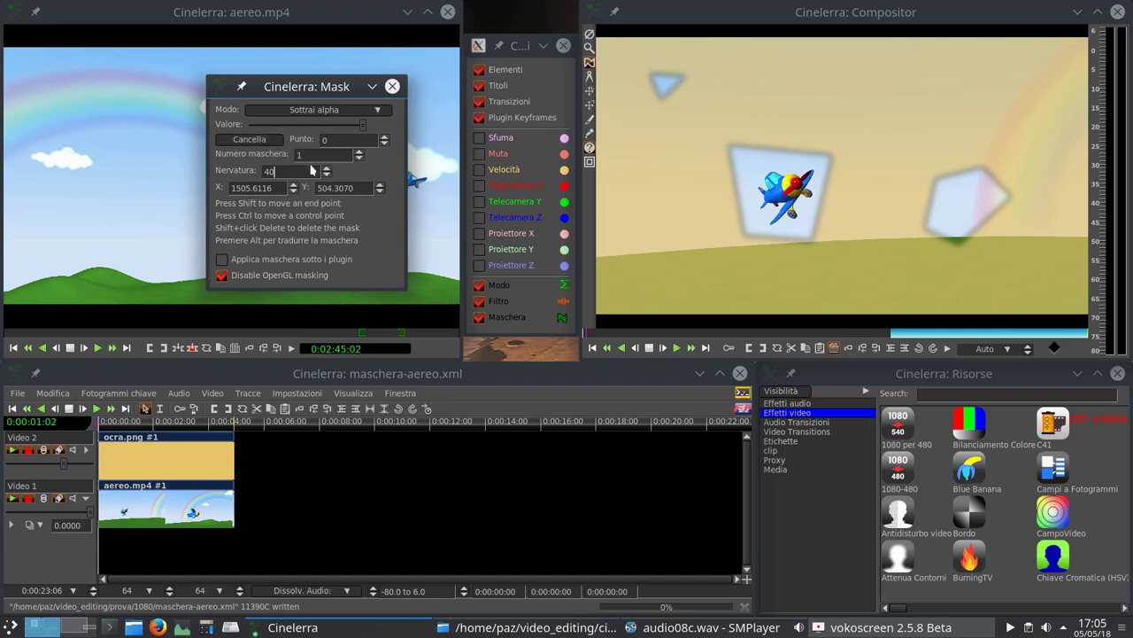
{"action": "left_click", "coordinate": [358, 151]}
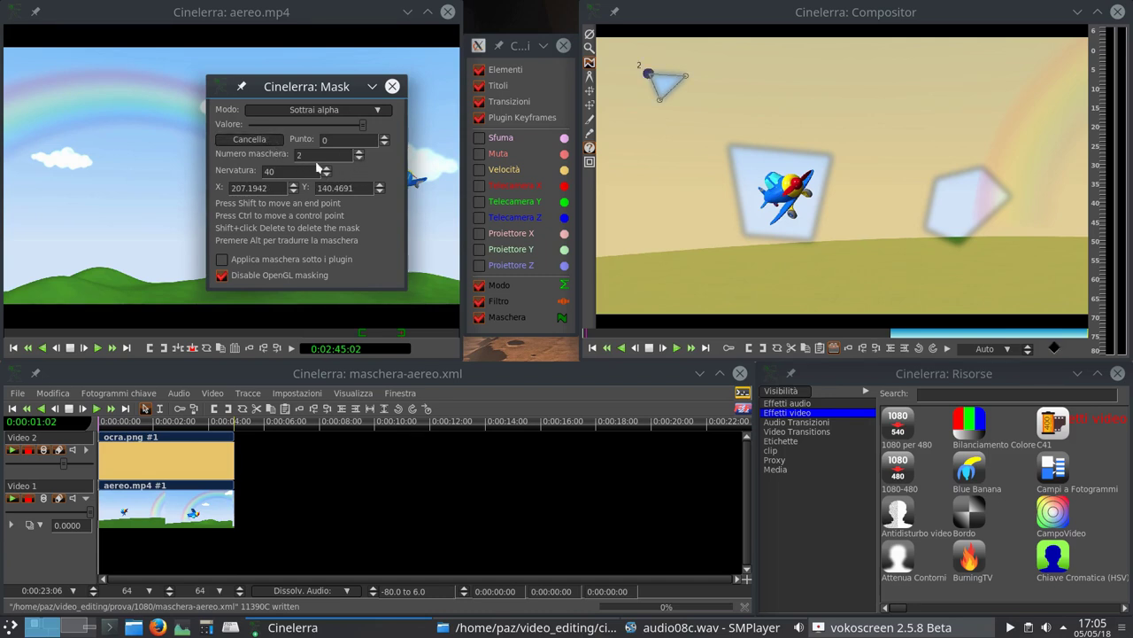
{"action": "left_click", "coordinate": [259, 140]}
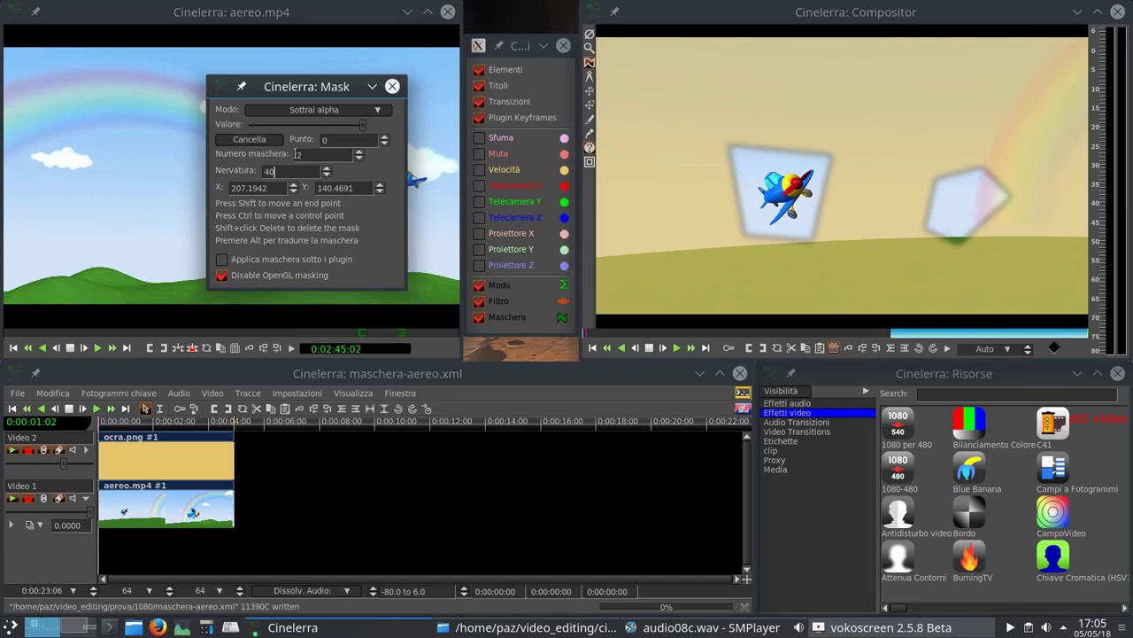
{"action": "left_click", "coordinate": [359, 152]}
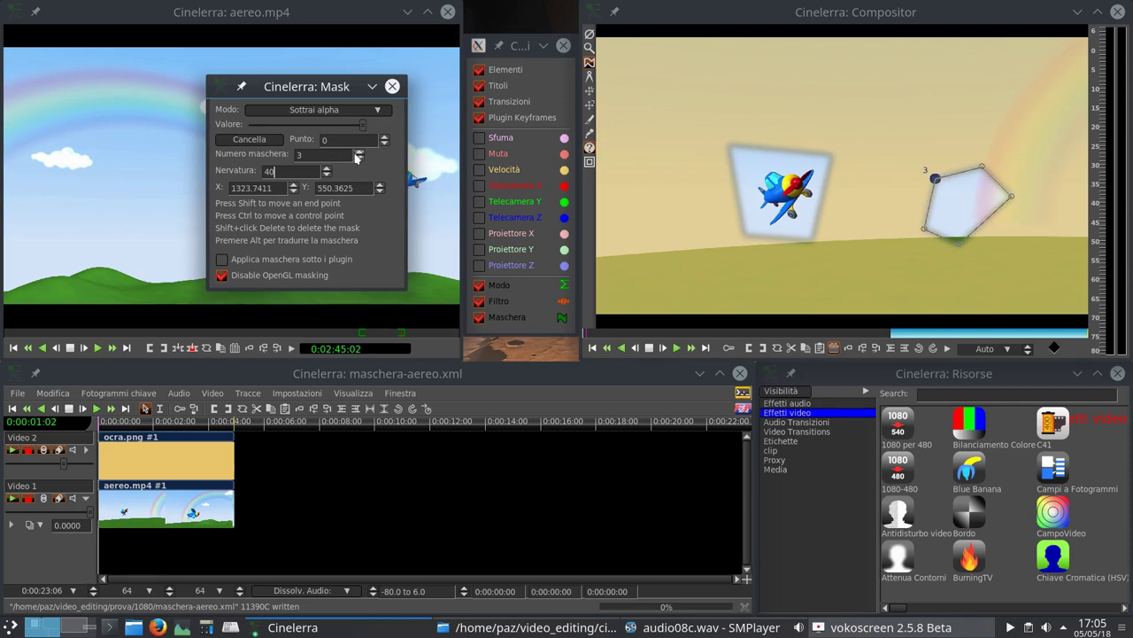
{"action": "left_click", "coordinate": [264, 142]}
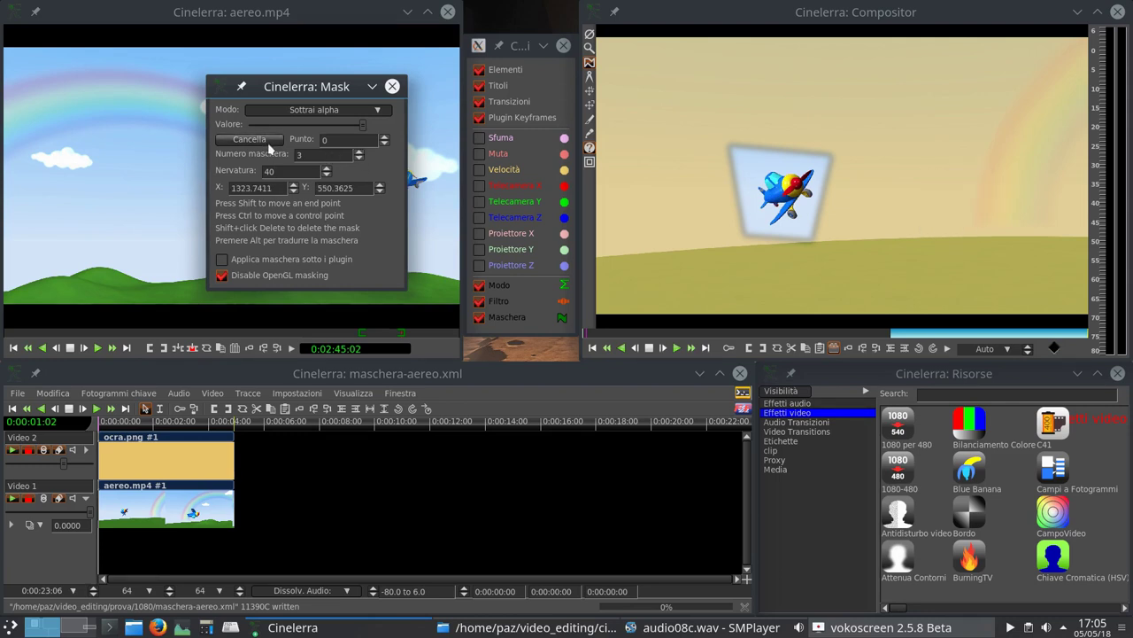
Check the remaining mask at a few points in the clip and play it from the timeline's start.
{"action": "left_click", "coordinate": [142, 423]}
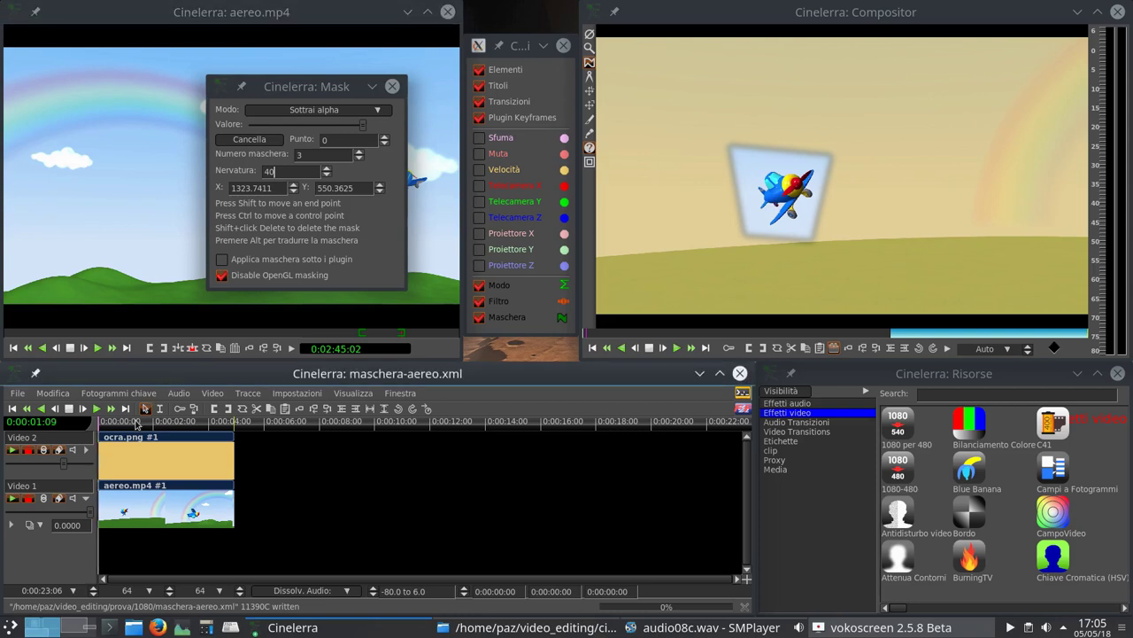
{"action": "mouse_move", "coordinate": [144, 426]}
{"action": "left_mouse_down"}
{"action": "mouse_move", "coordinate": [193, 421]}
{"action": "mouse_move", "coordinate": [146, 421]}
{"action": "left_mouse_up"}
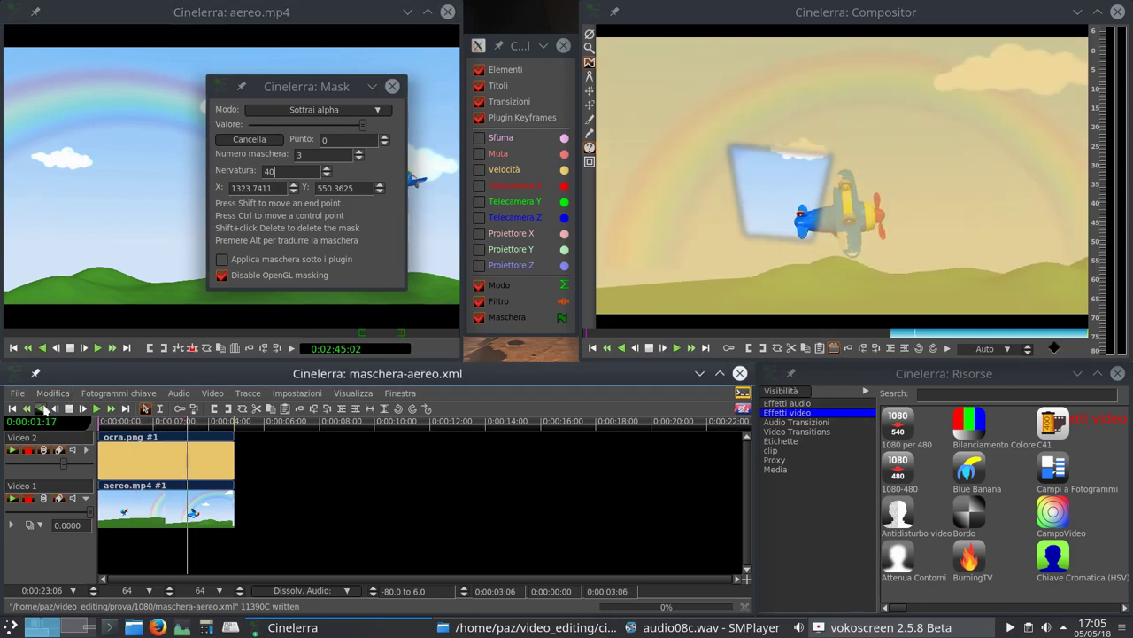
{"action": "left_click", "coordinate": [13, 409]}
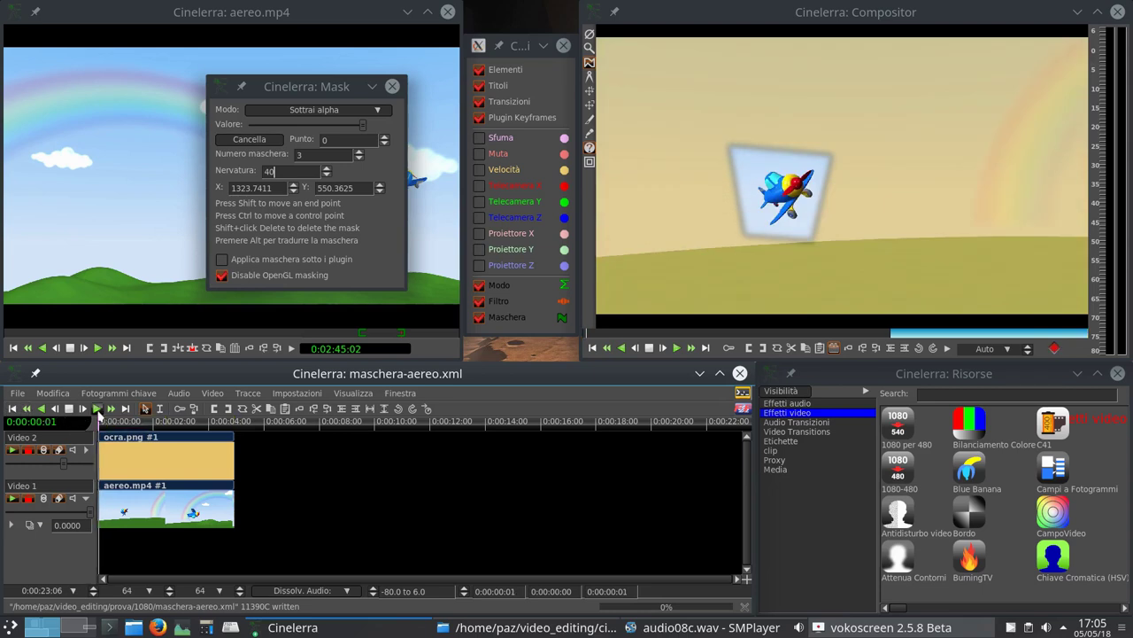
{"action": "left_click", "coordinate": [98, 409]}
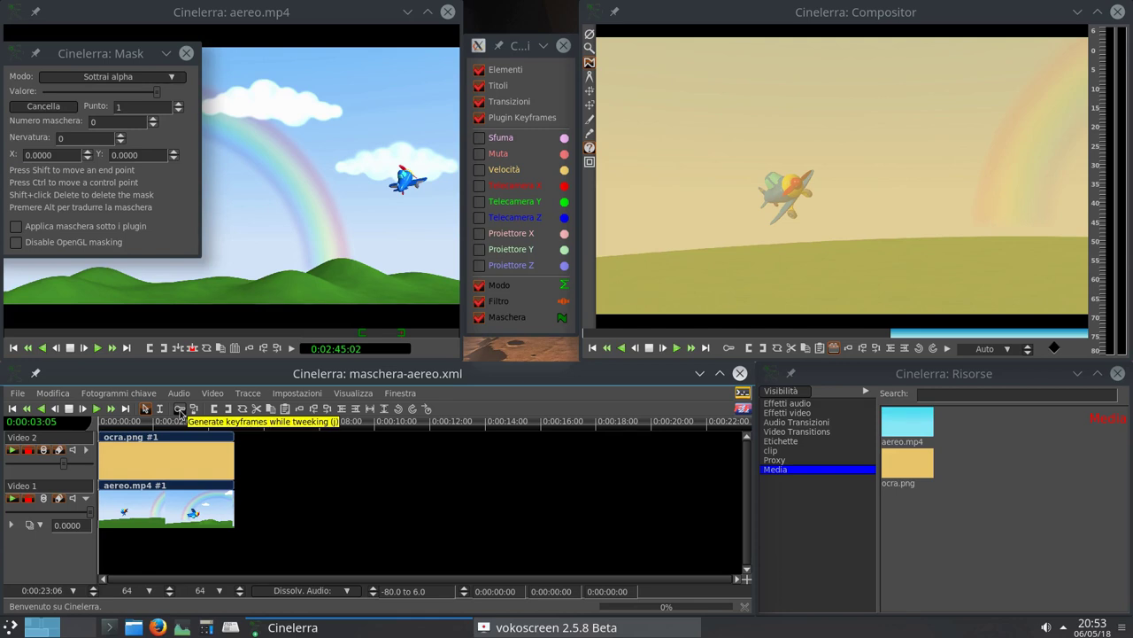
Draw a four-point mask around the airplane as mask 0 with keyframe generation off.
{"action": "left_click", "coordinate": [751, 160]}
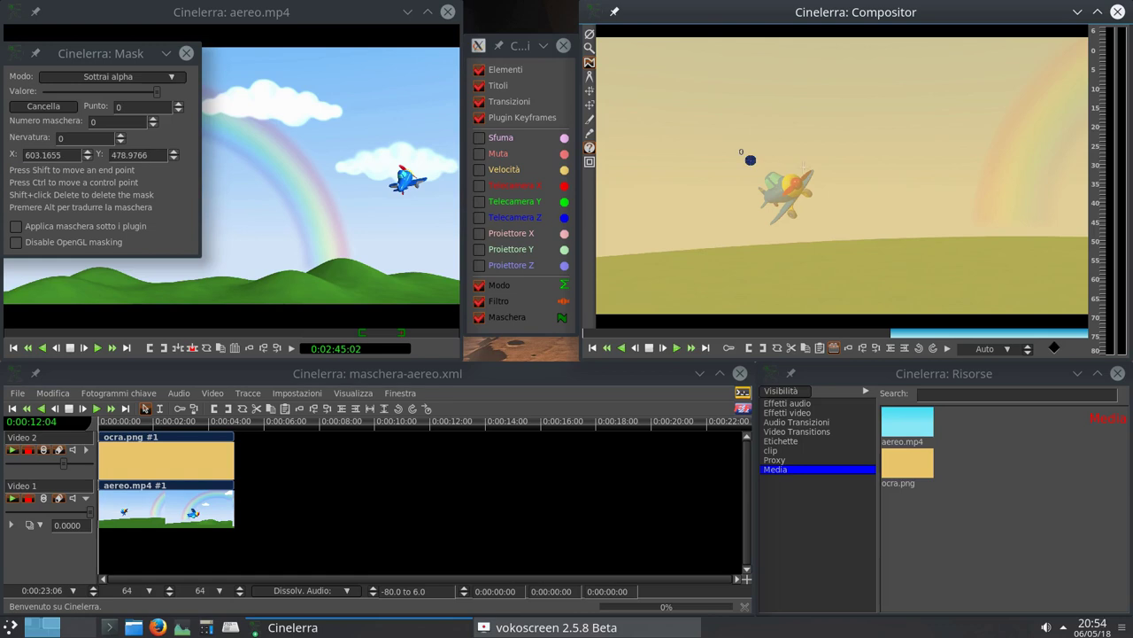
{"action": "left_click", "coordinate": [831, 160]}
{"action": "left_click", "coordinate": [798, 236]}
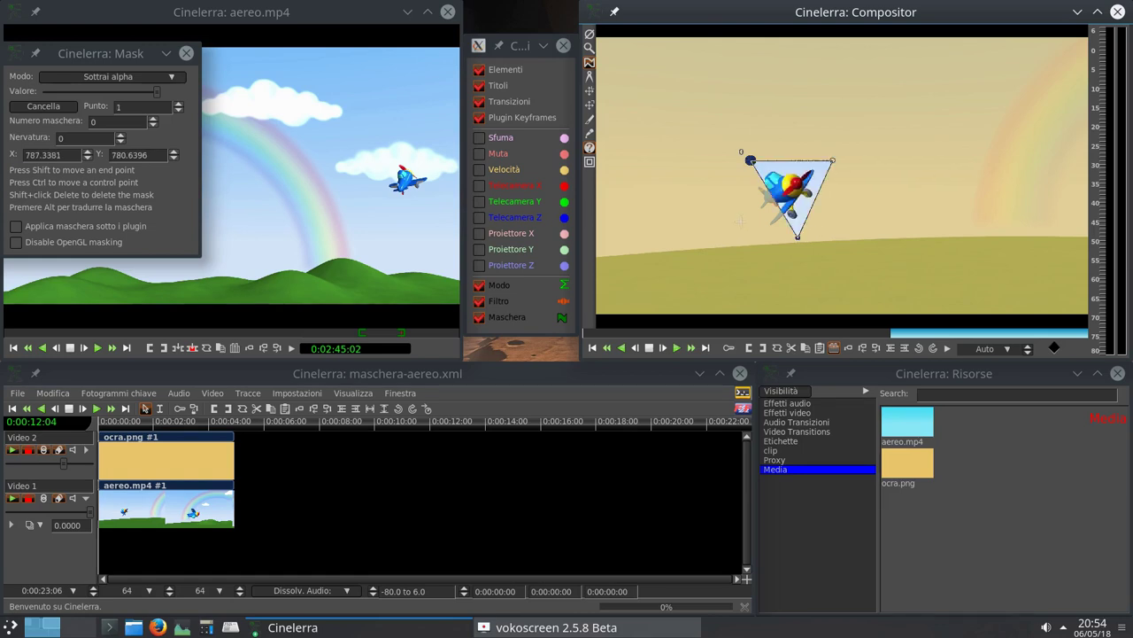
{"action": "left_click", "coordinate": [740, 221]}
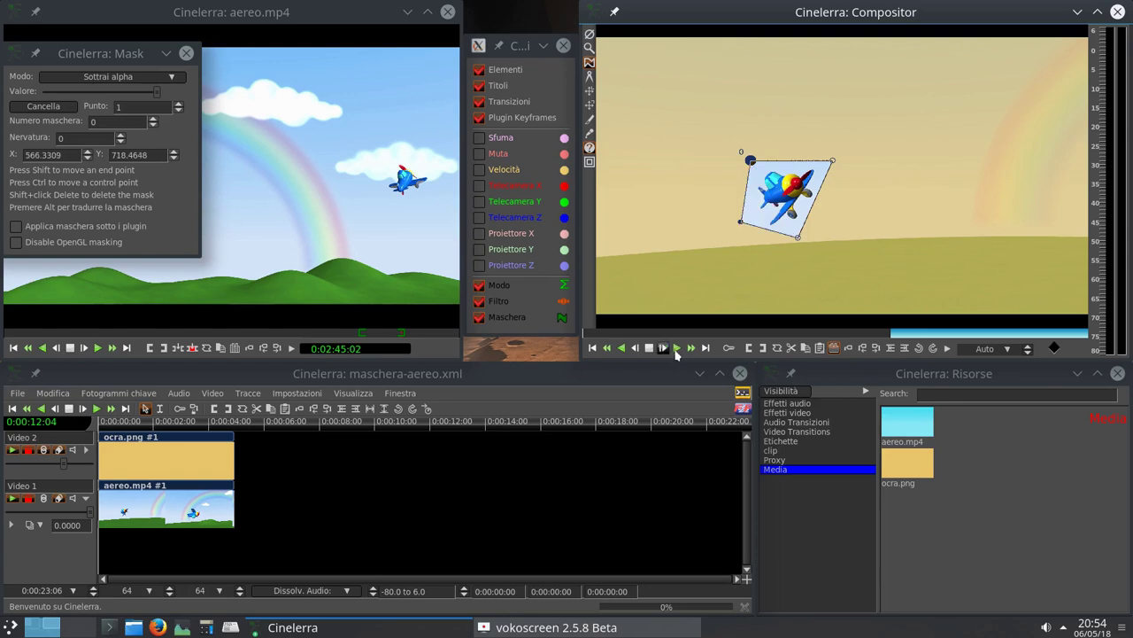
Play the clip with the static mask, return to the timeline's start and delete mask 0.
{"action": "left_click", "coordinate": [676, 350]}
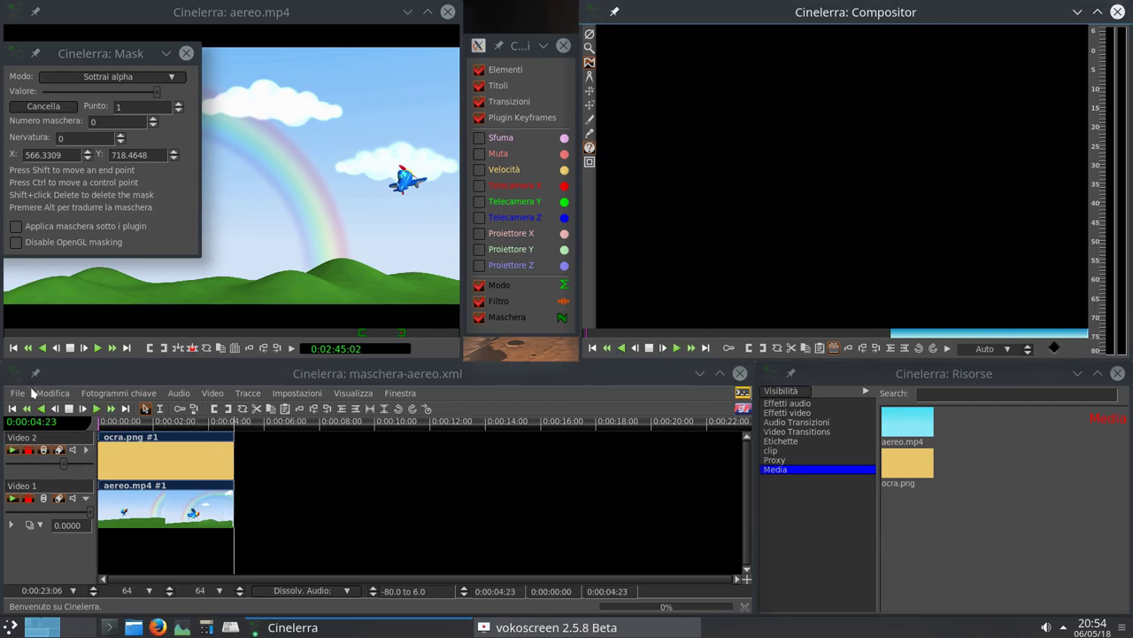
{"action": "left_click", "coordinate": [7, 421]}
{"action": "left_click", "coordinate": [11, 409]}
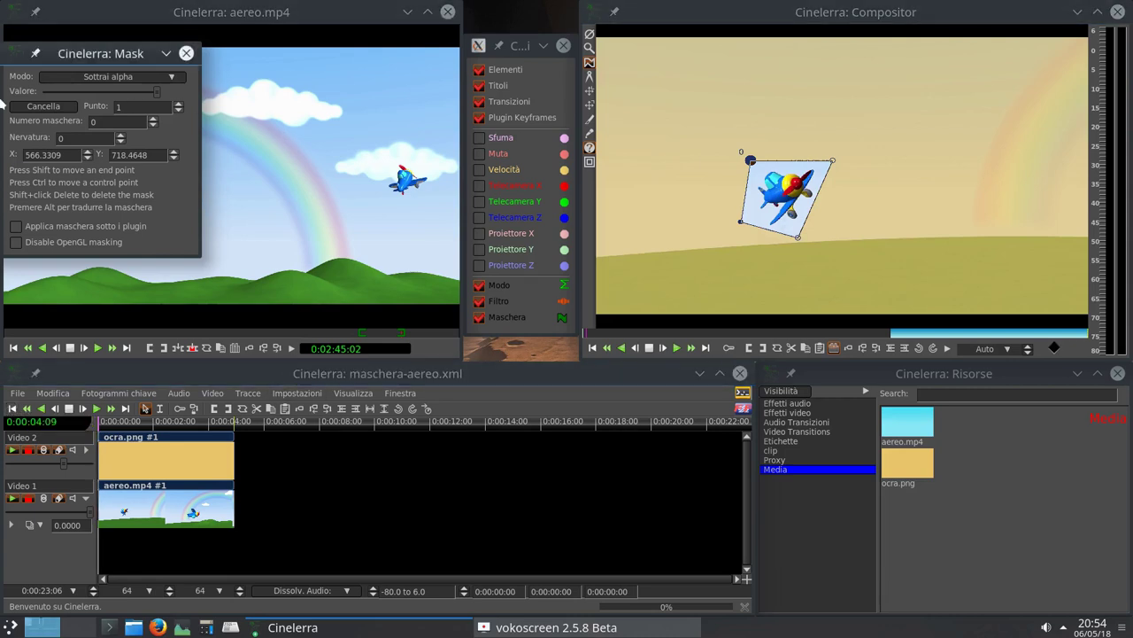
{"action": "left_click", "coordinate": [45, 106]}
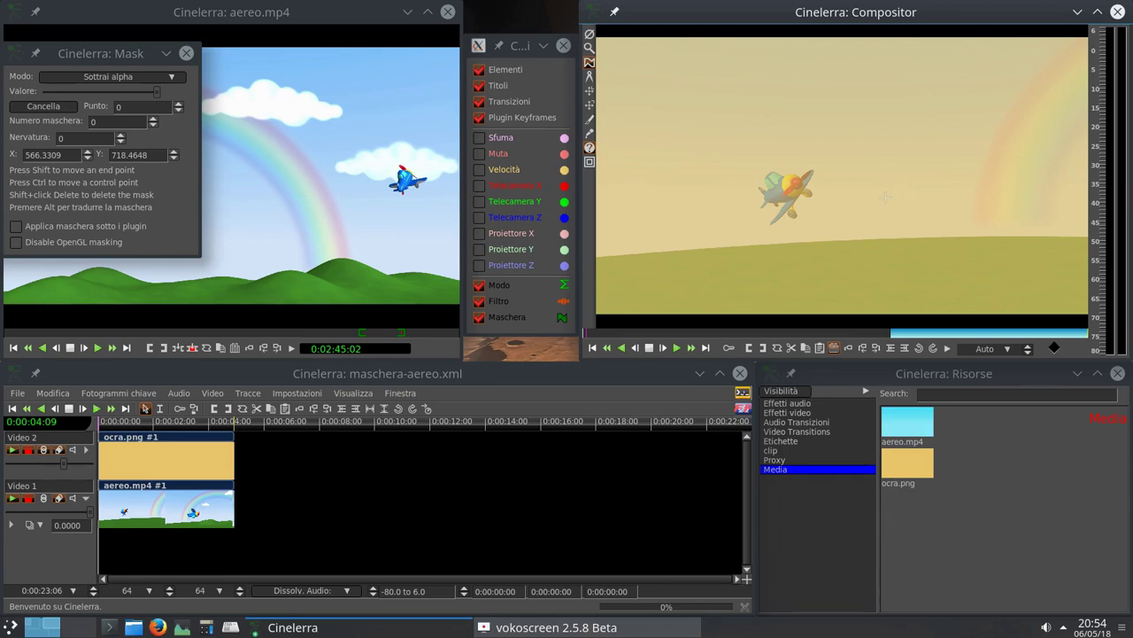
Turn on Generate keyframes while tweaking and draw a four-point mask around the airplane at the timeline's start.
{"action": "left_click", "coordinate": [729, 350]}
{"action": "left_click", "coordinate": [746, 157]}
{"action": "left_click", "coordinate": [836, 157]}
{"action": "left_click", "coordinate": [816, 250]}
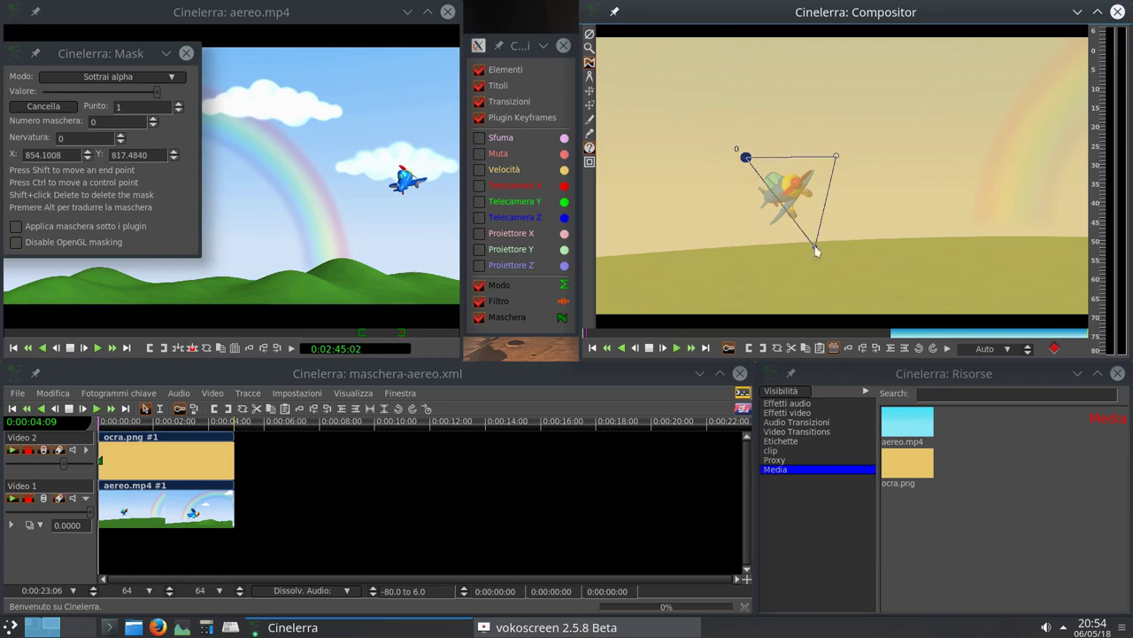
{"action": "left_click", "coordinate": [740, 235]}
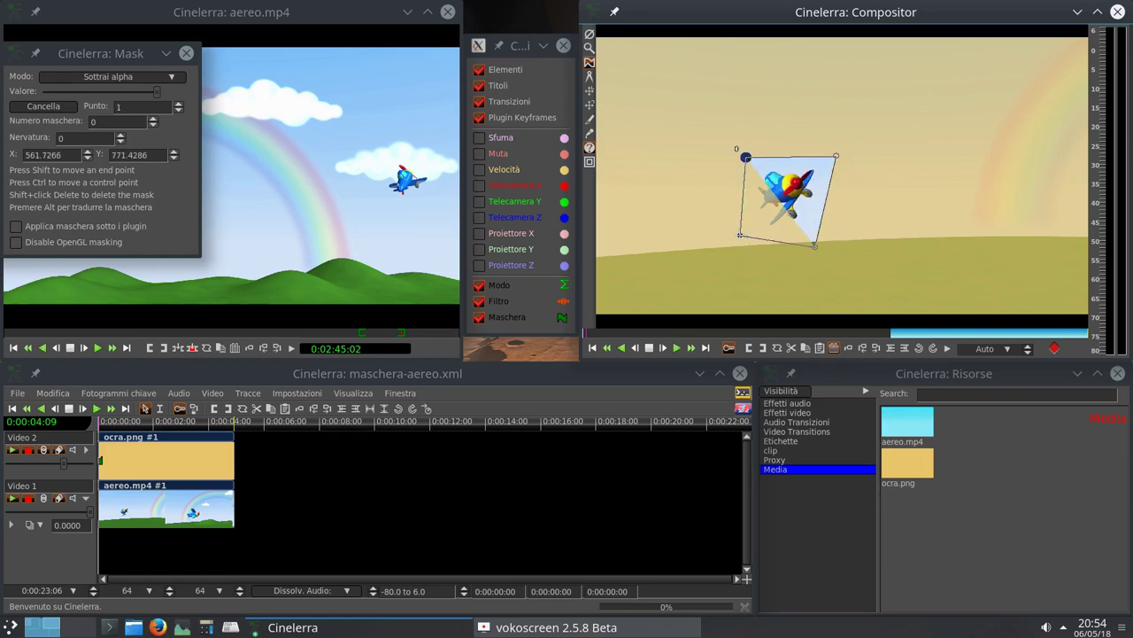
{"action": "left_click", "coordinate": [104, 459]}
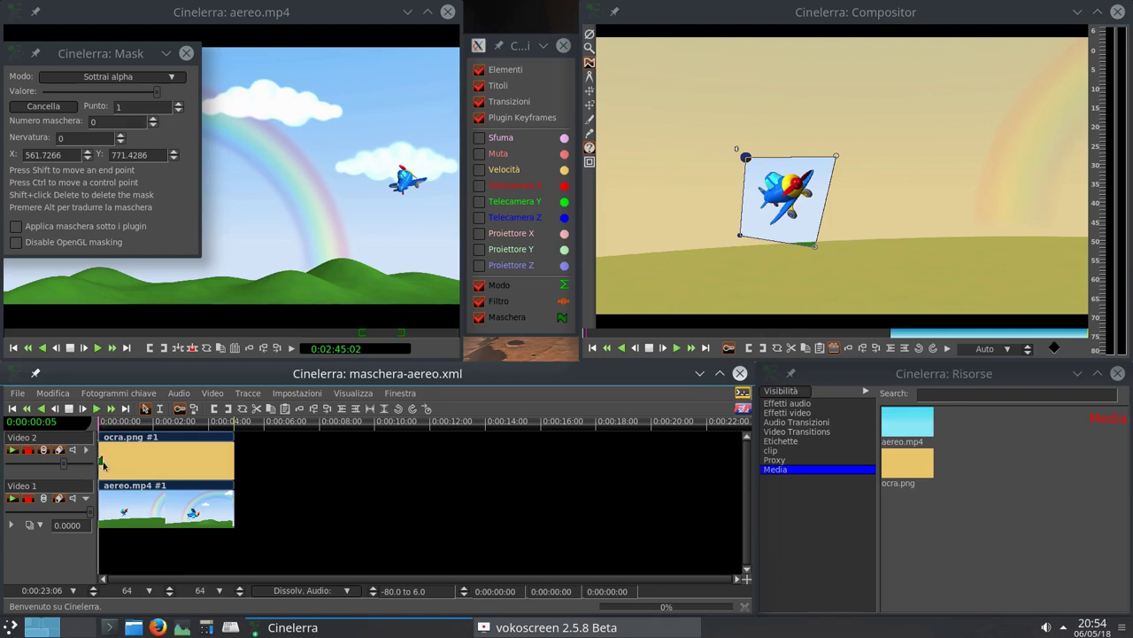
{"action": "left_click", "coordinate": [99, 461]}
At 0:00:01:10, move both left points of mask 0 outward and its lower right point down to enclose the airplane.
{"action": "left_click", "coordinate": [137, 423]}
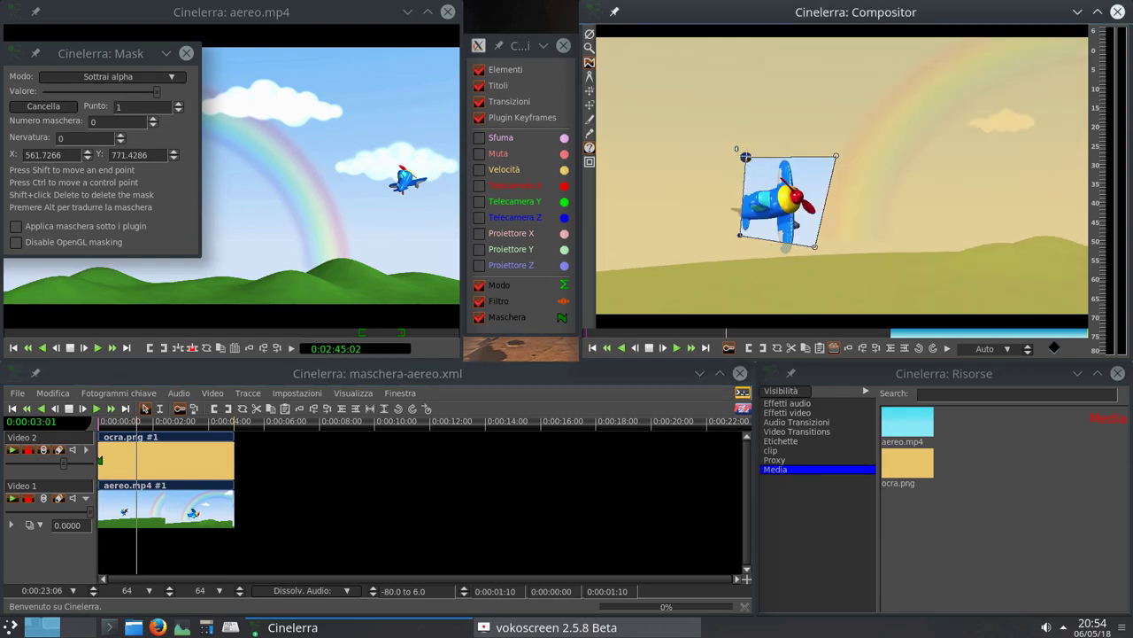
{"action": "left_click_drag", "start_coordinate": [745, 158], "coordinate": [723, 158]}
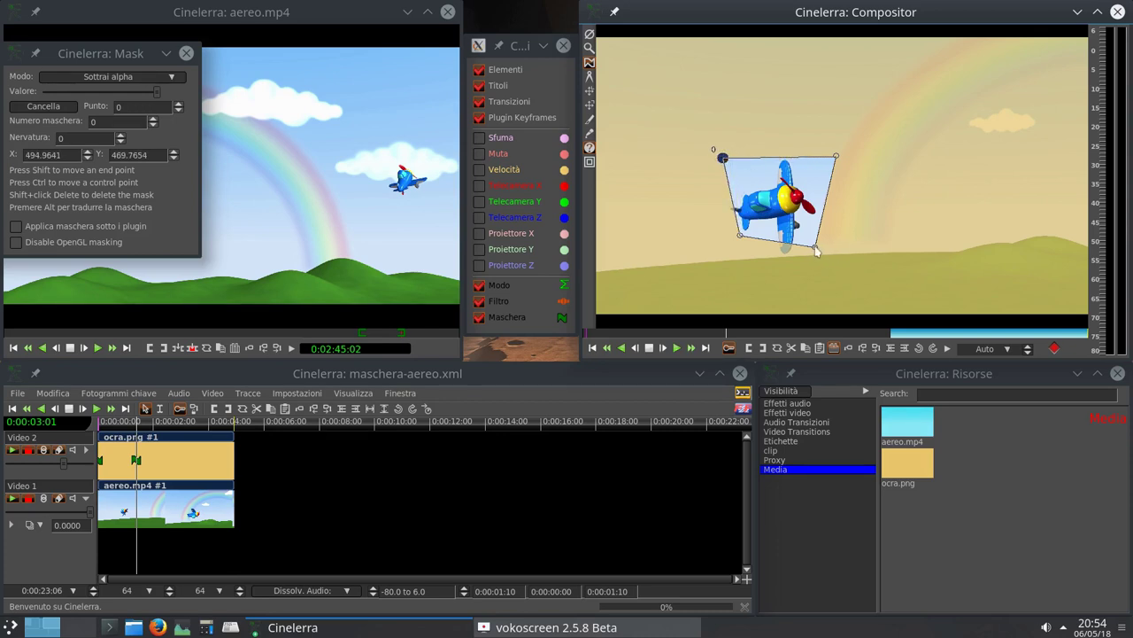
{"action": "left_click_drag", "start_coordinate": [814, 250], "coordinate": [808, 272]}
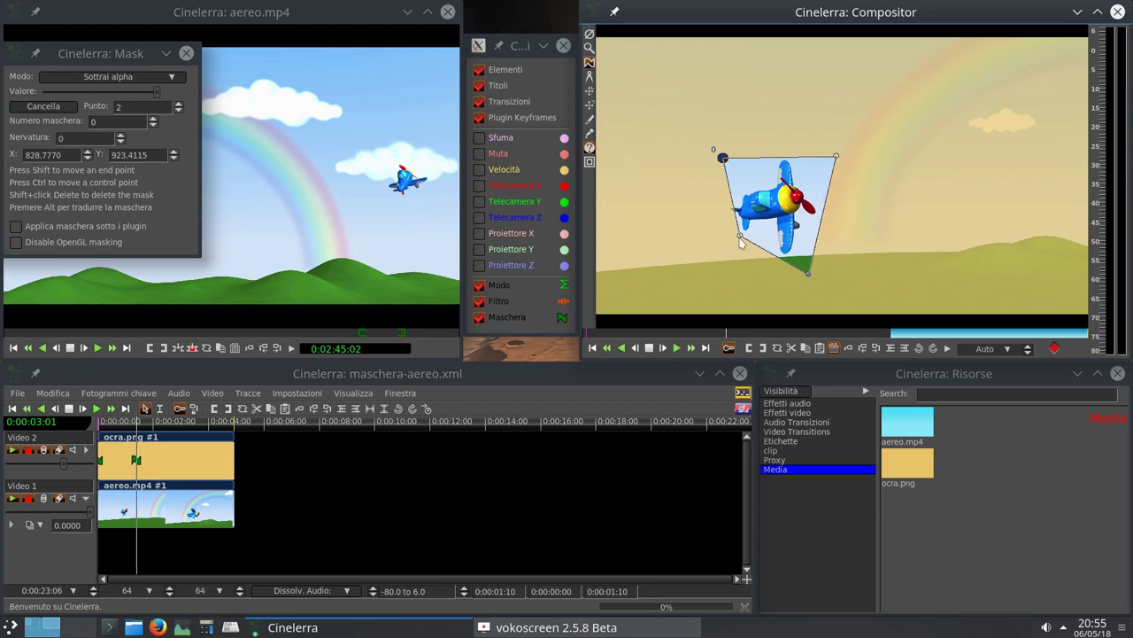
{"action": "left_click_drag", "start_coordinate": [742, 239], "coordinate": [720, 234]}
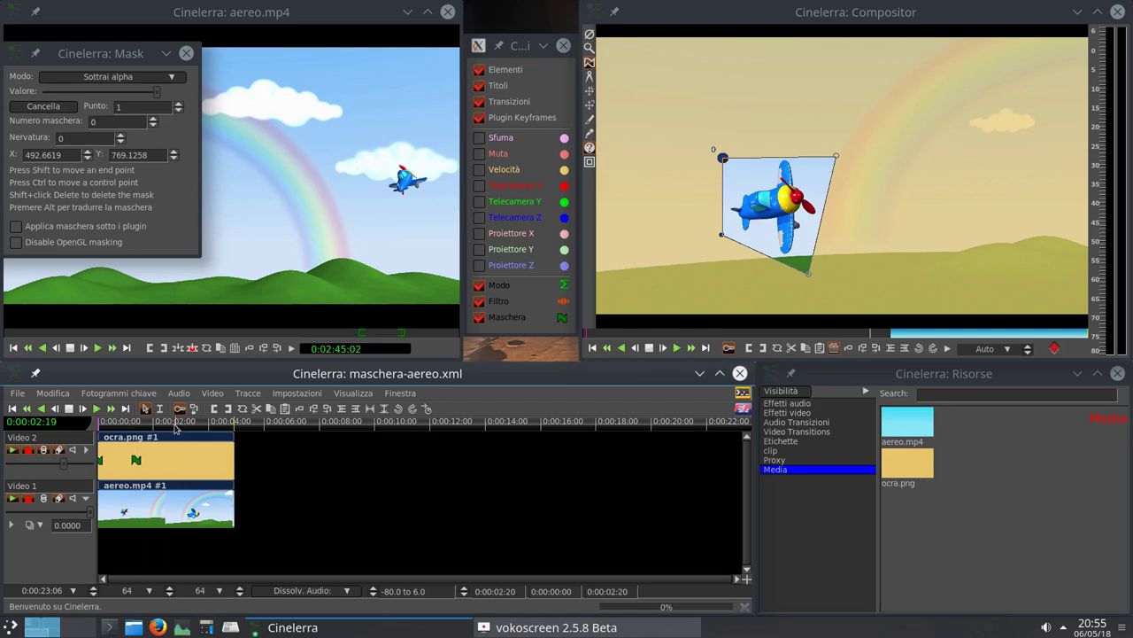
At 0:00:02:20, shift the whole mask right onto the airplane and raise its lower right point to fit.
{"action": "key", "text": "alt+Right"}
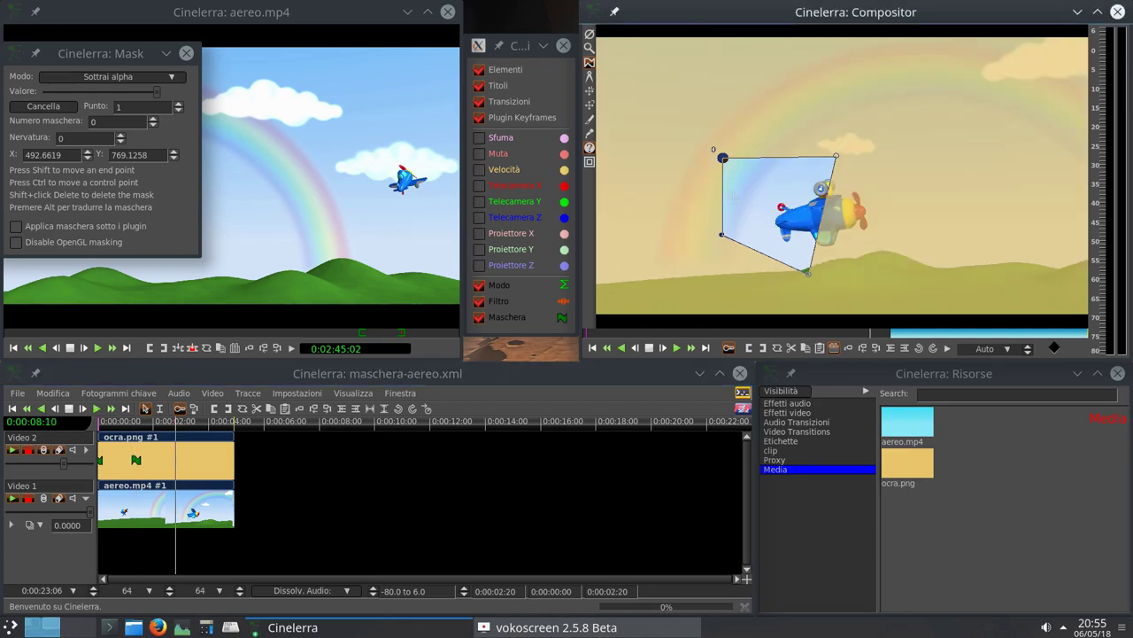
{"action": "left_click_drag", "start_coordinate": [767, 202], "coordinate": [817, 216]}
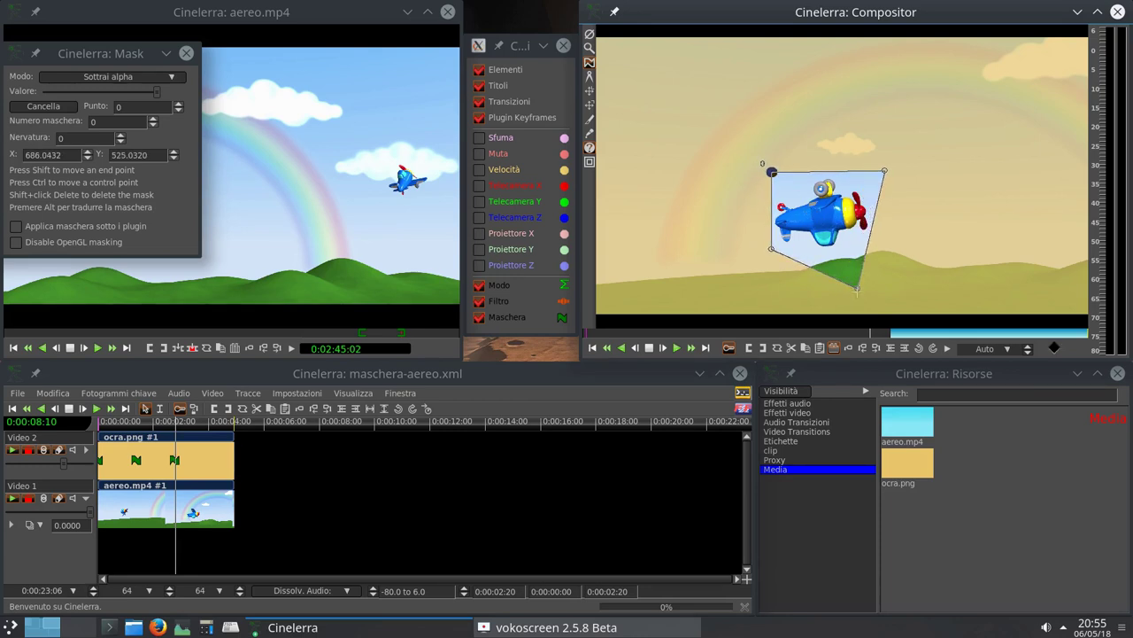
{"action": "left_click_drag", "start_coordinate": [858, 292], "coordinate": [869, 265]}
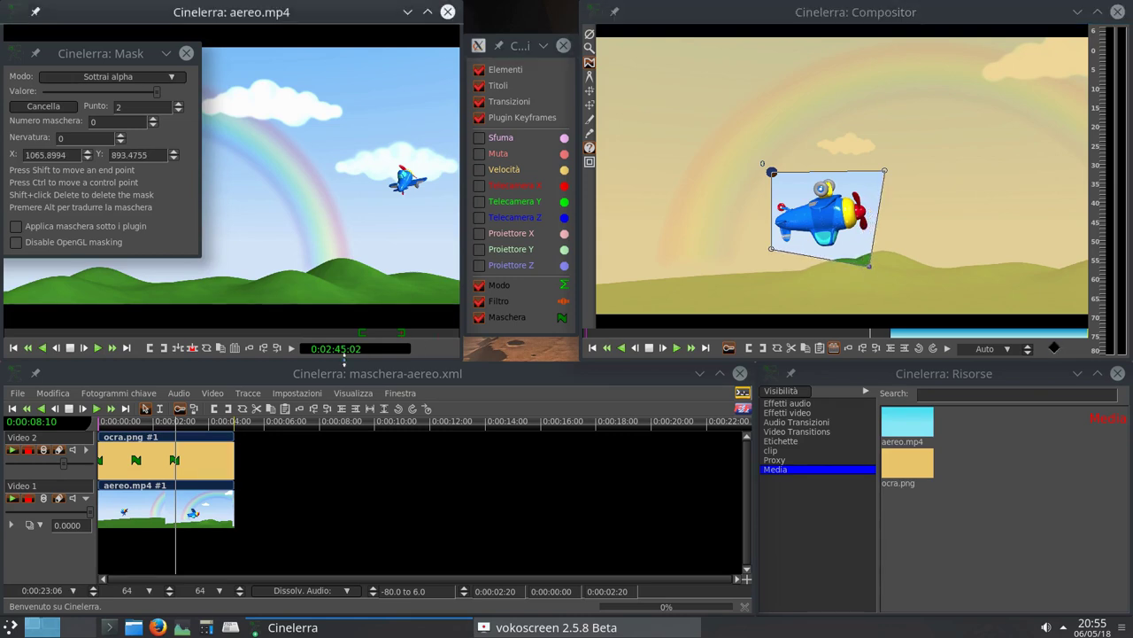
At 0:00:04:00, shift the whole mask right and slightly down onto the airplane, and turn off keyframe generation.
{"action": "left_click", "coordinate": [211, 427]}
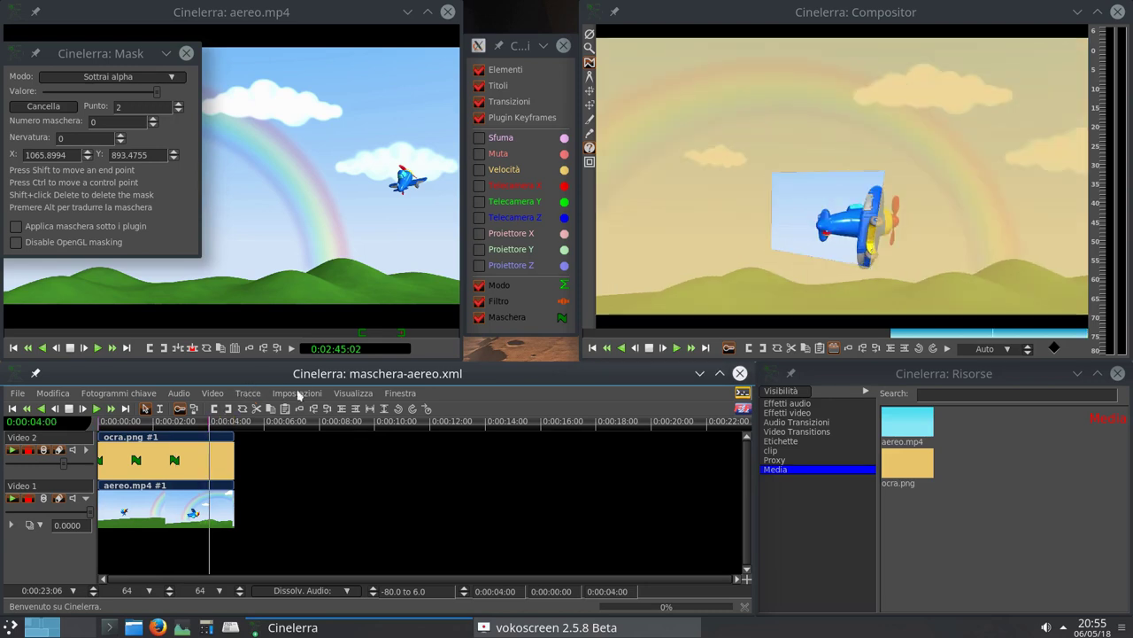
{"action": "left_click", "coordinate": [673, 276]}
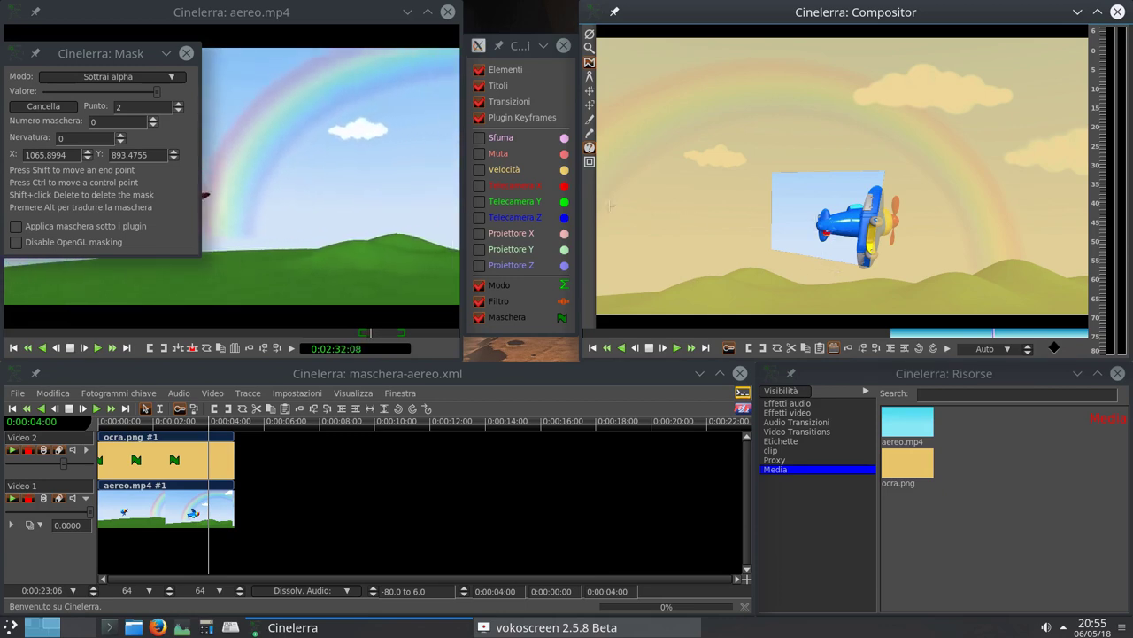
{"action": "left_click_drag", "start_coordinate": [771, 171], "coordinate": [807, 181]}
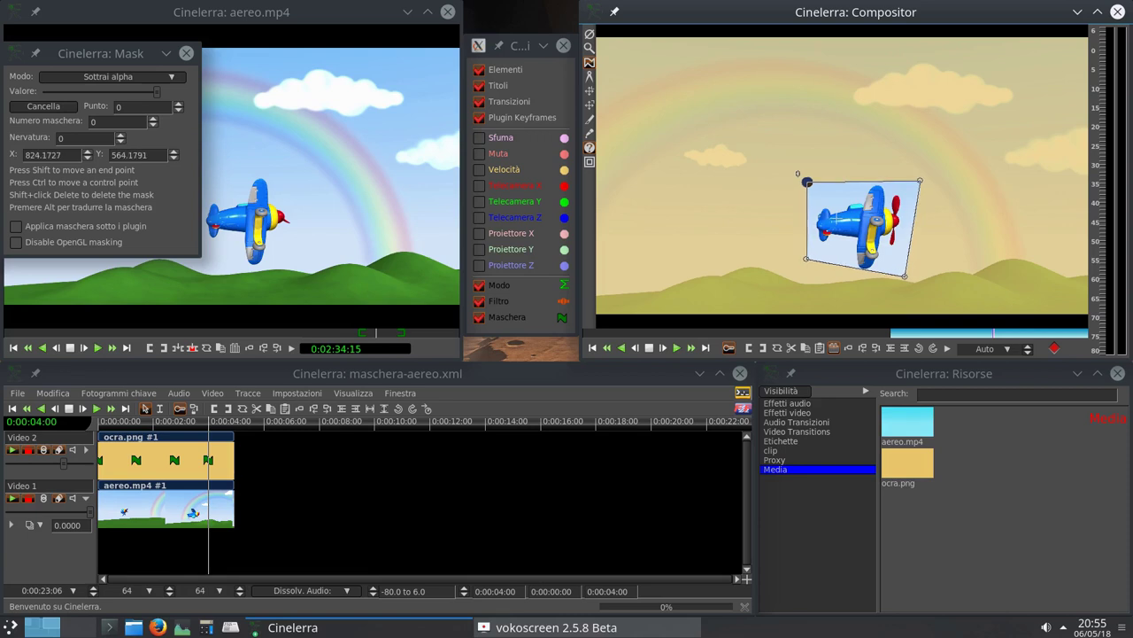
{"action": "left_click", "coordinate": [207, 467]}
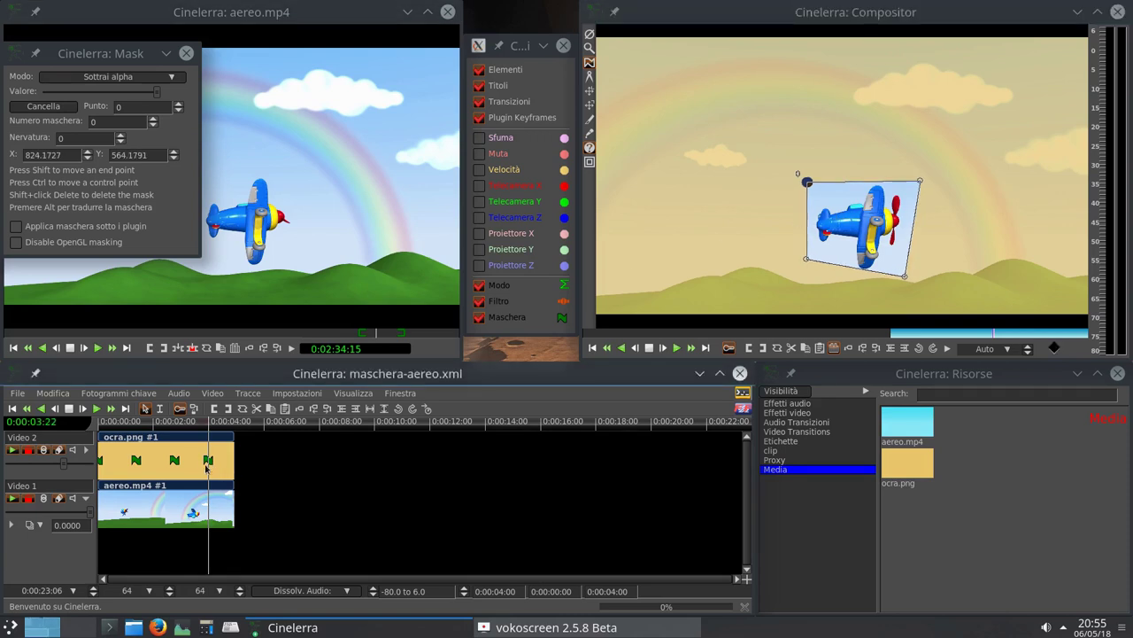
{"action": "left_click", "coordinate": [210, 467]}
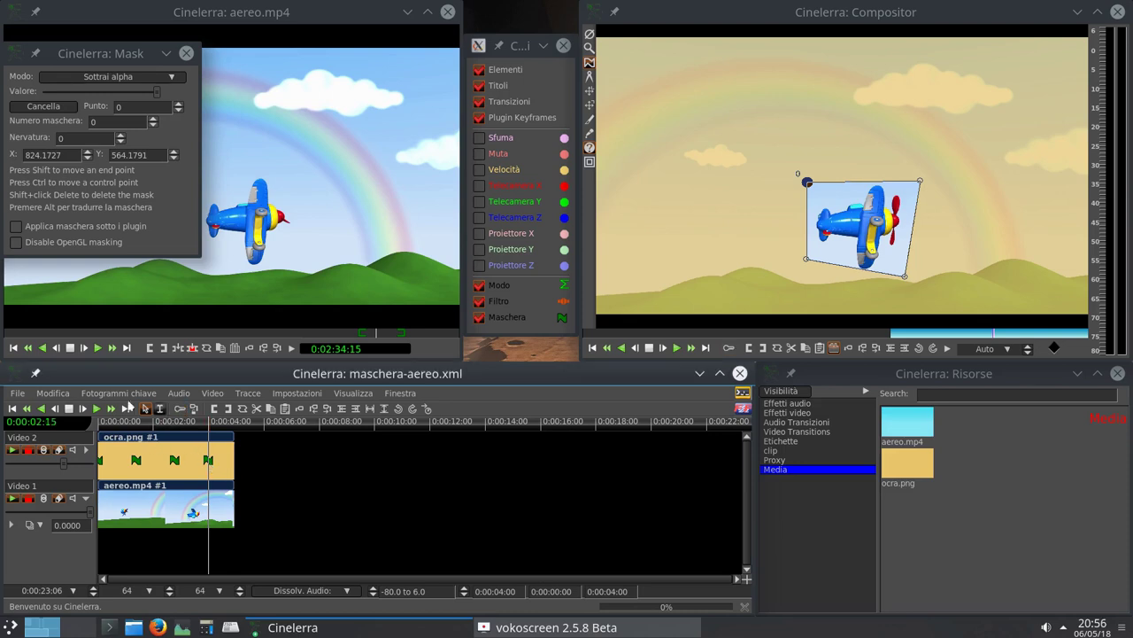
Play the clip from the start to check the animated mask and return to the timeline's start.
{"action": "left_click", "coordinate": [13, 409]}
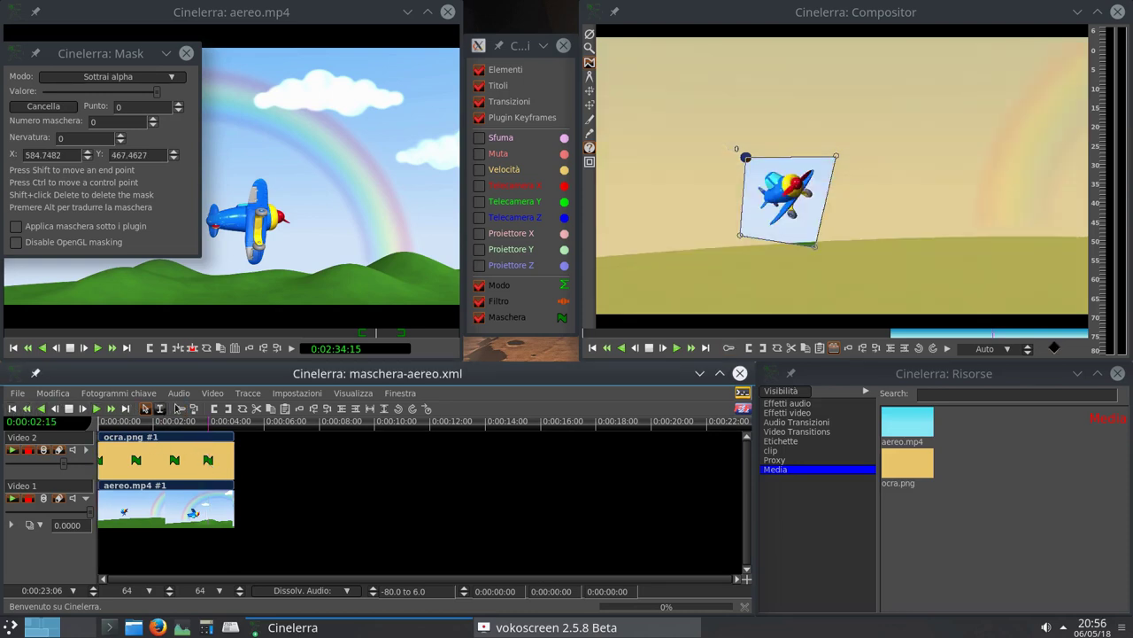
{"action": "left_click", "coordinate": [98, 410]}
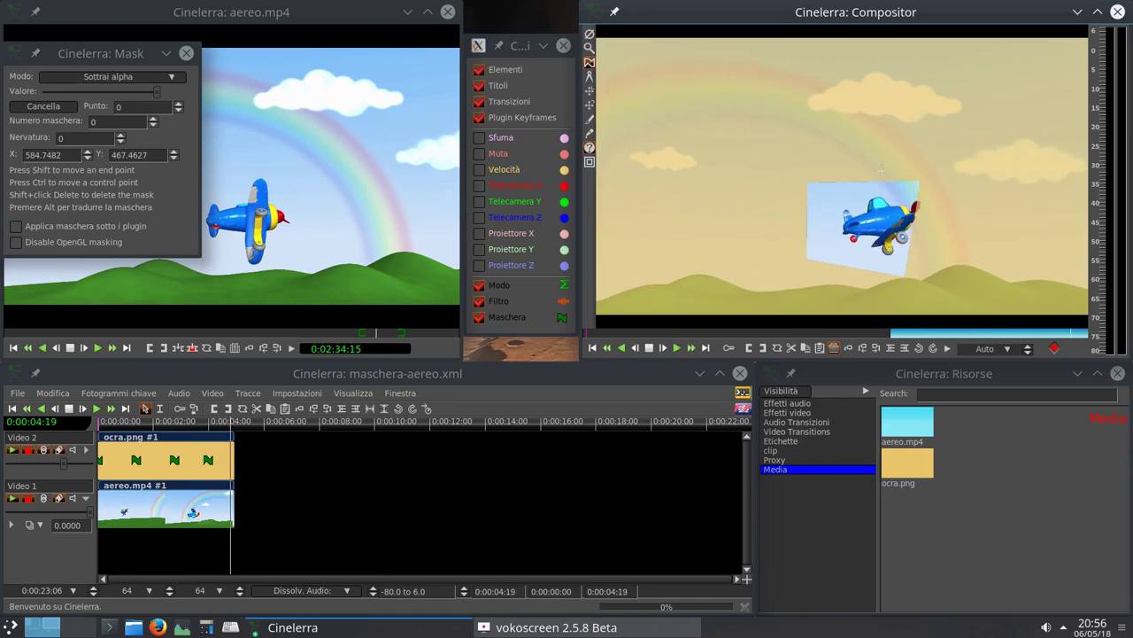
{"action": "left_click", "coordinate": [12, 408]}
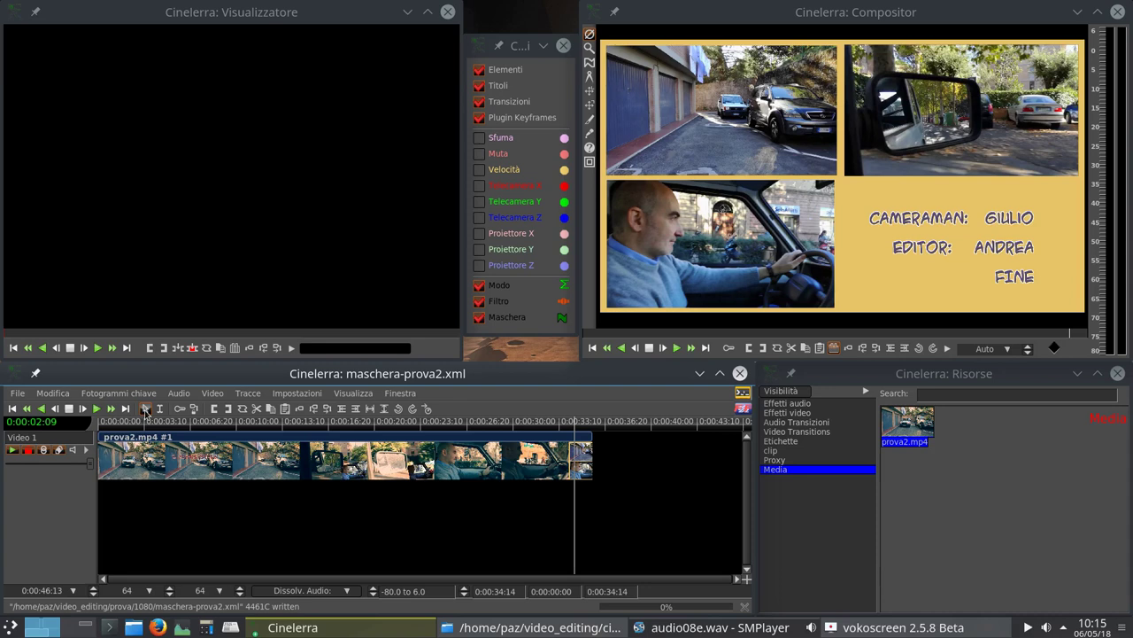
{"action": "left_click", "coordinate": [144, 408]}
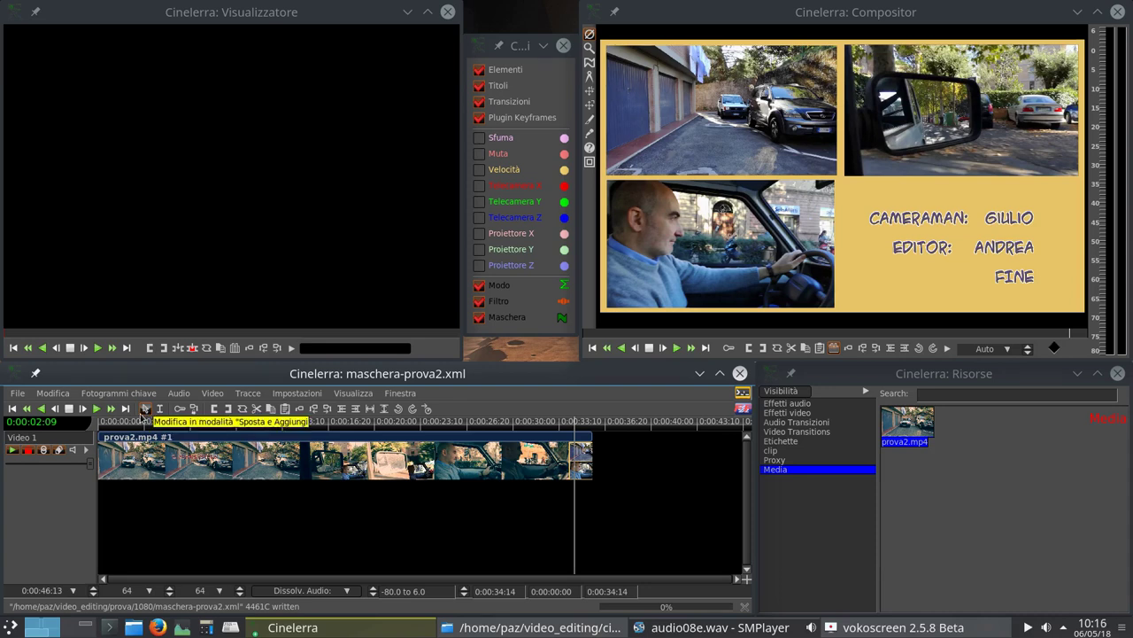
Activate the Crop tool and check the project's canvas size in the format settings without changing it.
{"action": "left_click", "coordinate": [589, 119]}
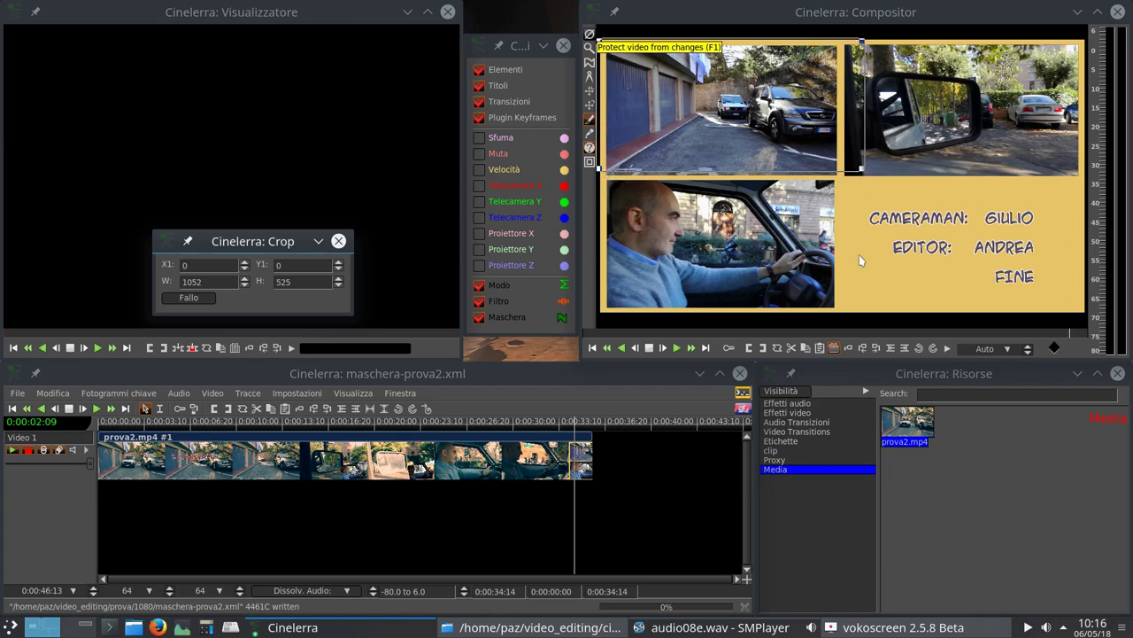
{"action": "left_click", "coordinate": [296, 394]}
{"action": "left_click", "coordinate": [296, 407]}
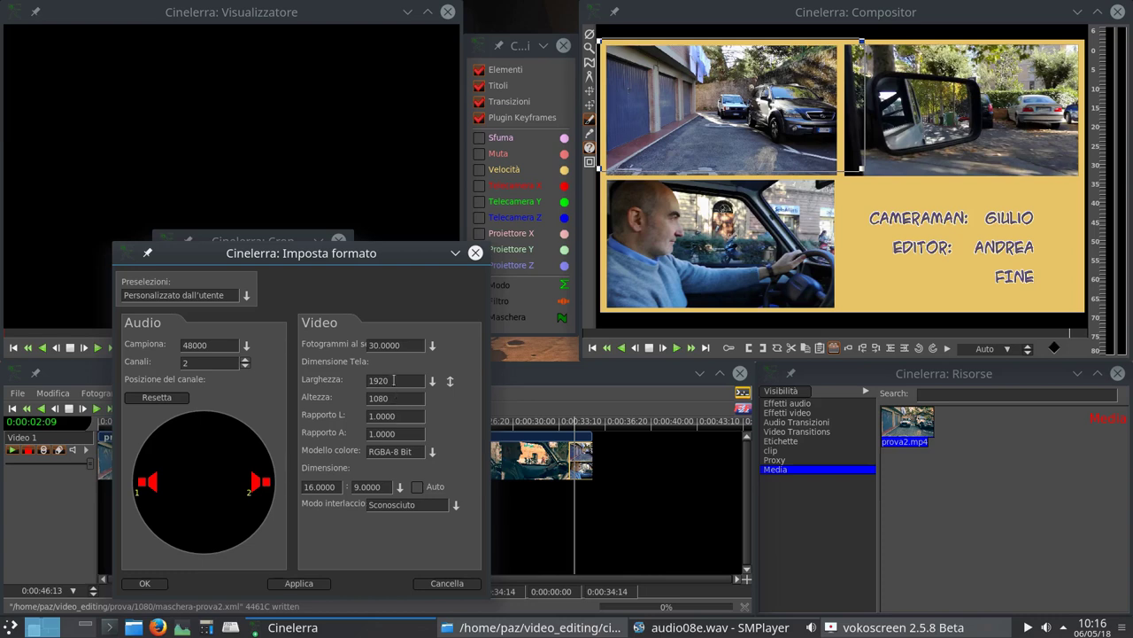
{"action": "left_click", "coordinate": [452, 586]}
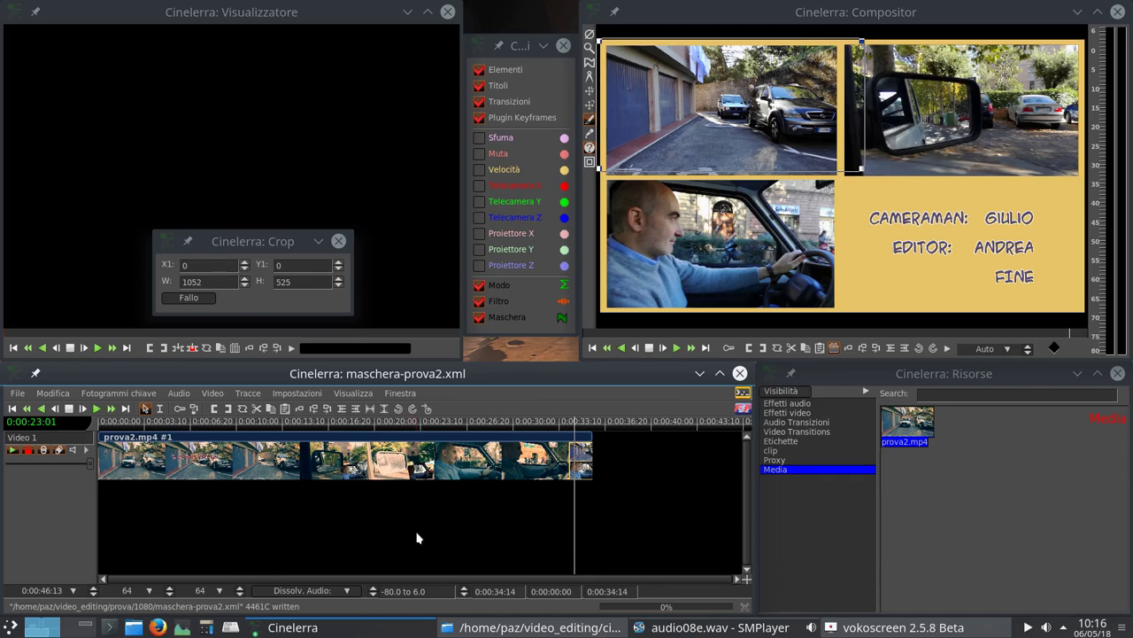
{"action": "left_click", "coordinate": [180, 409]}
{"action": "left_click", "coordinate": [179, 409]}
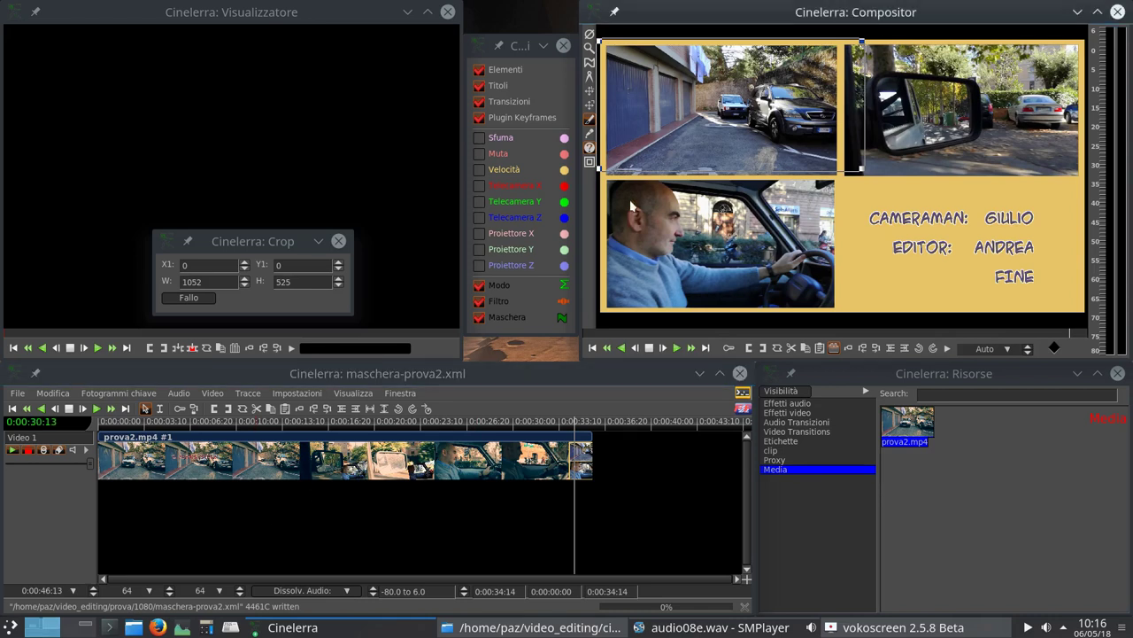
Draw trial crop regions over the driver, across the frame's centre and over the credits text, the last about 304 × 230.
{"action": "left_click_drag", "start_coordinate": [631, 204], "coordinate": [738, 280]}
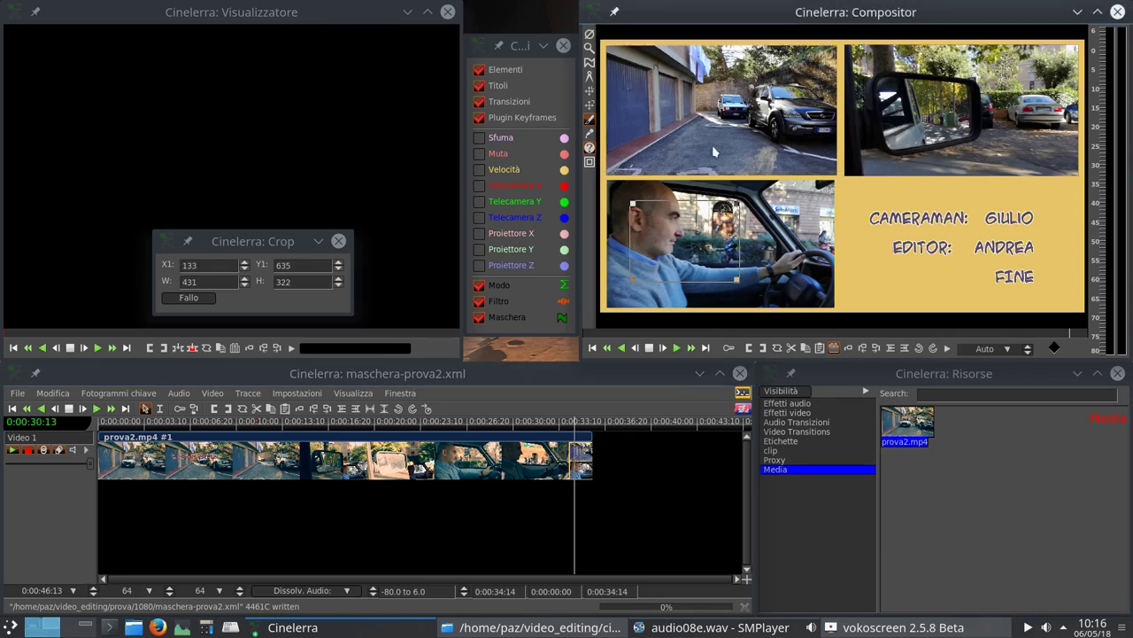
{"action": "left_click_drag", "start_coordinate": [682, 93], "coordinate": [885, 248]}
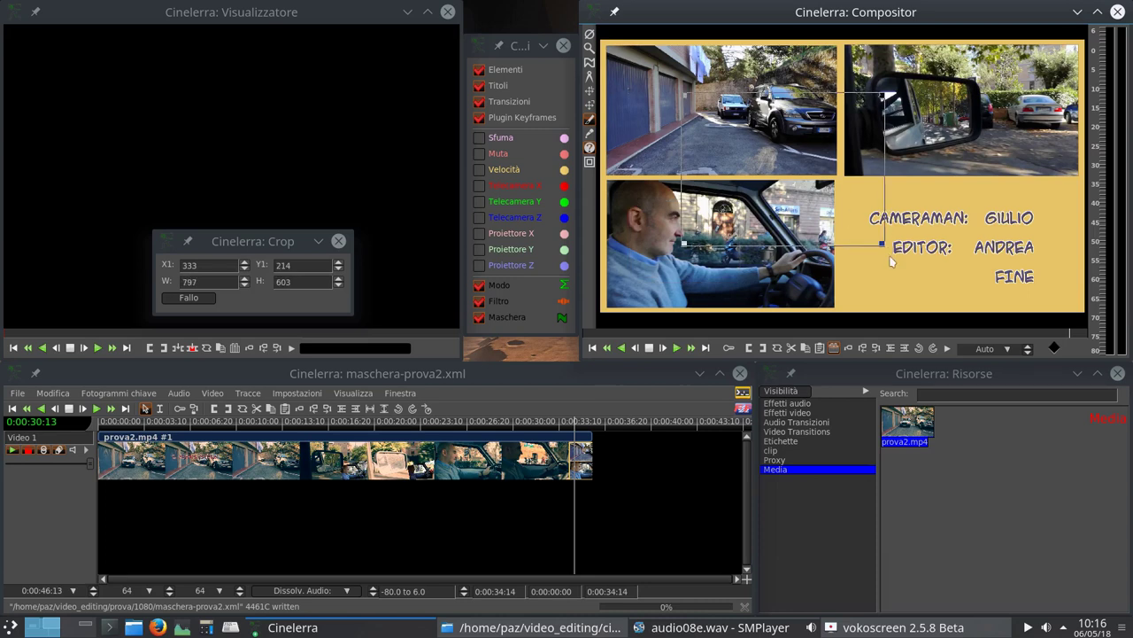
{"action": "left_click_drag", "start_coordinate": [912, 205], "coordinate": [987, 260]}
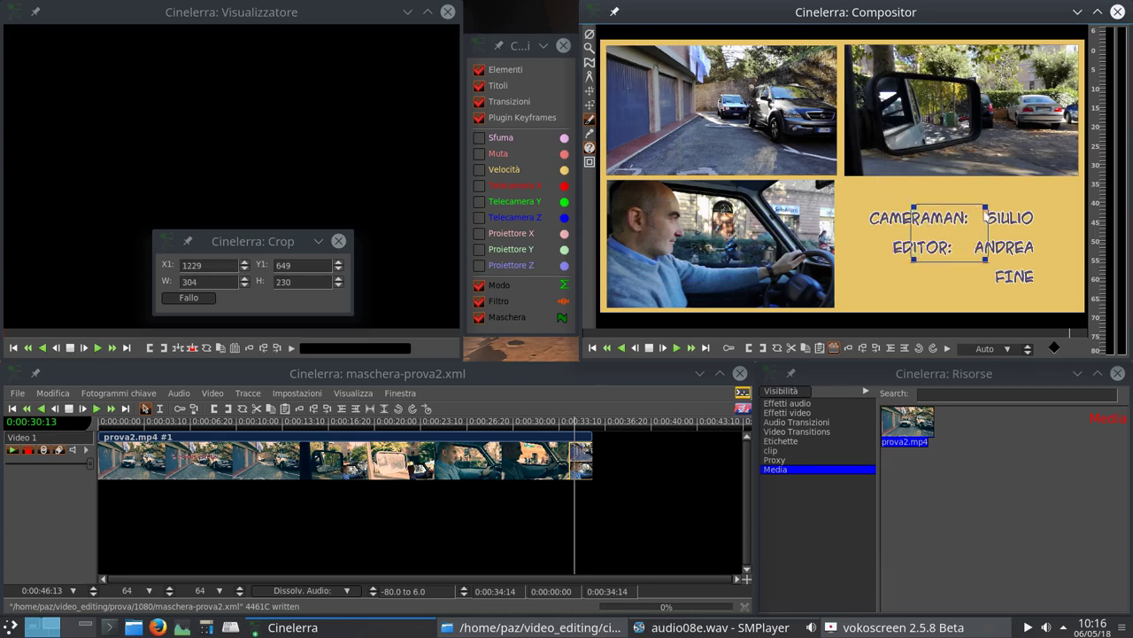
Enlarge the crop region around the credits by pulling its corners outward to about 782 × 477.
{"action": "left_click_drag", "start_coordinate": [984, 213], "coordinate": [1012, 188]}
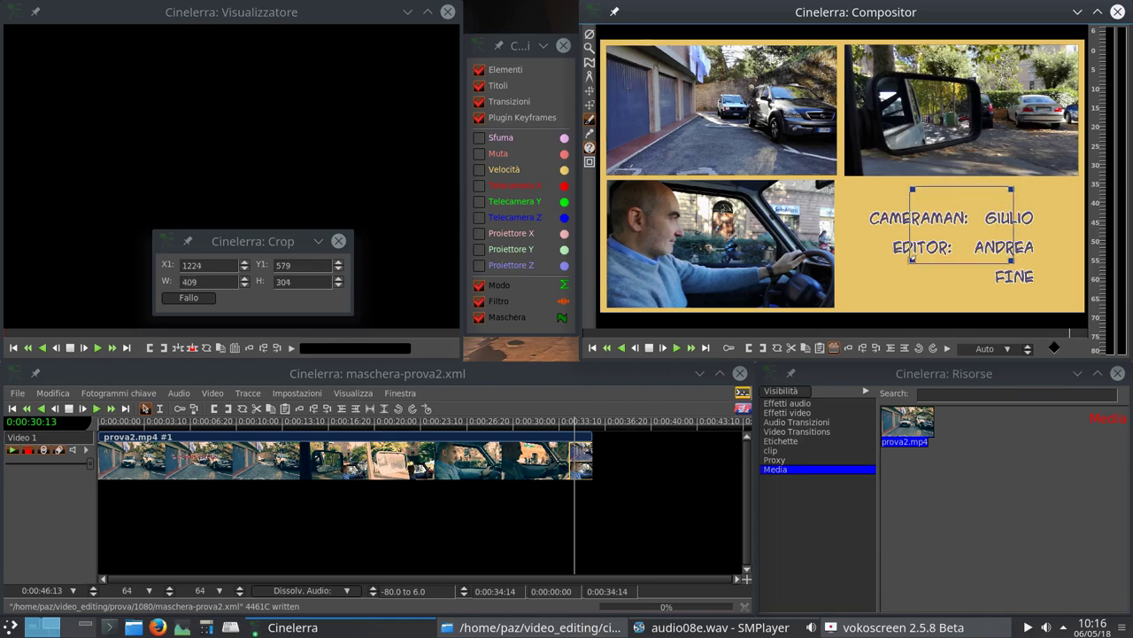
{"action": "left_click_drag", "start_coordinate": [912, 258], "coordinate": [875, 286]}
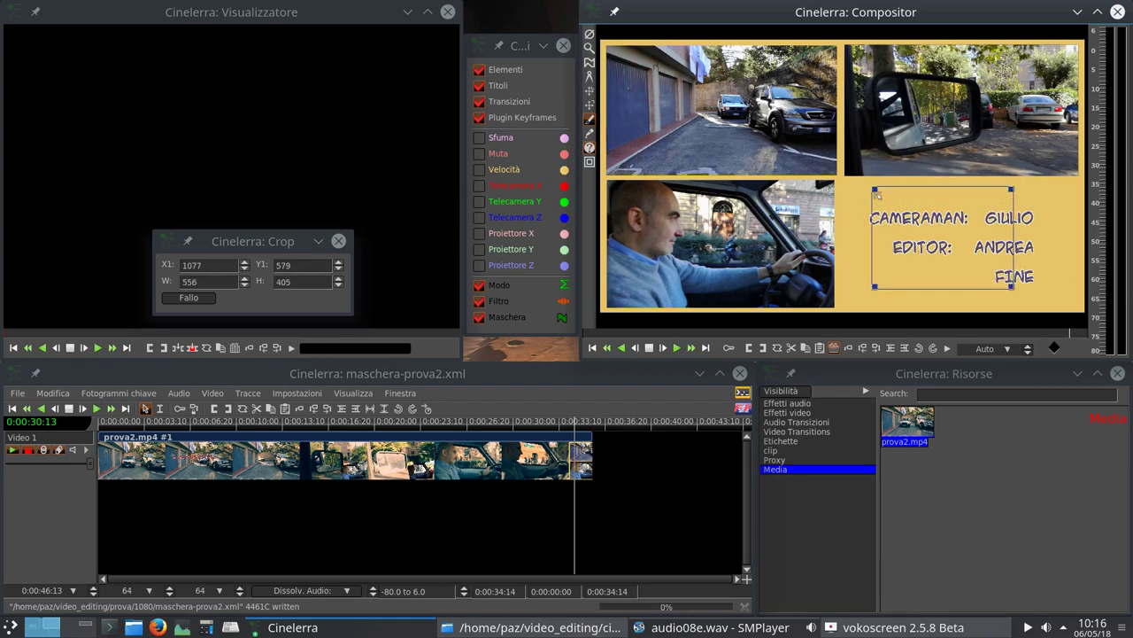
{"action": "left_click_drag", "start_coordinate": [877, 193], "coordinate": [816, 171]}
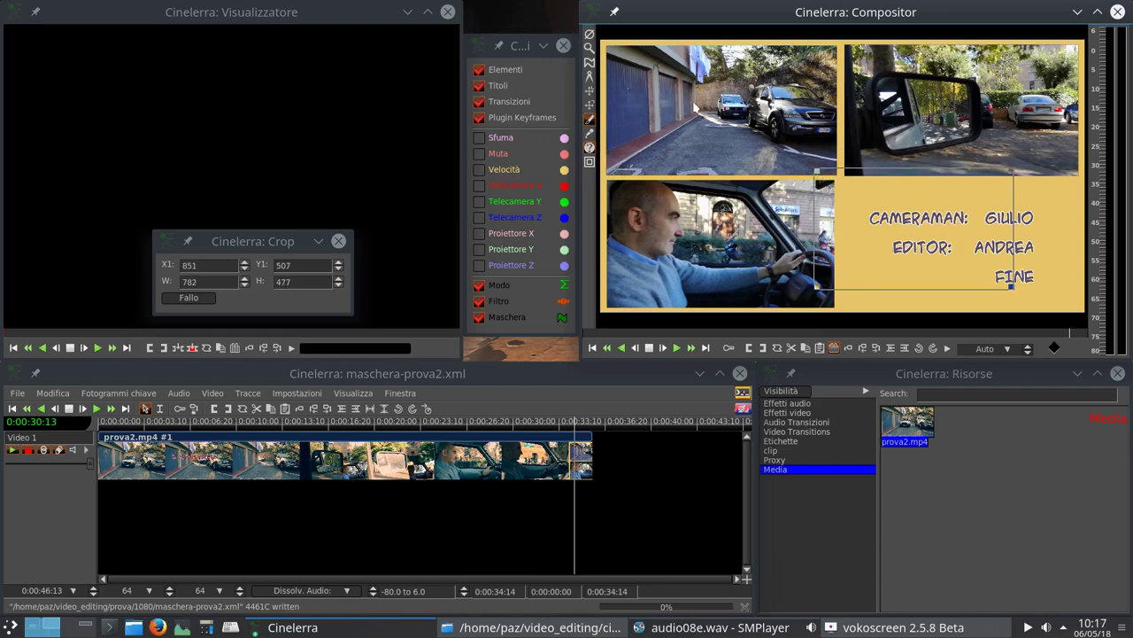
Draw a crop region of about 924 × 601 over the frame's centre, shift it to X1 549, Y1 306, and apply the crop.
{"action": "left_click_drag", "start_coordinate": [739, 125], "coordinate": [975, 279]}
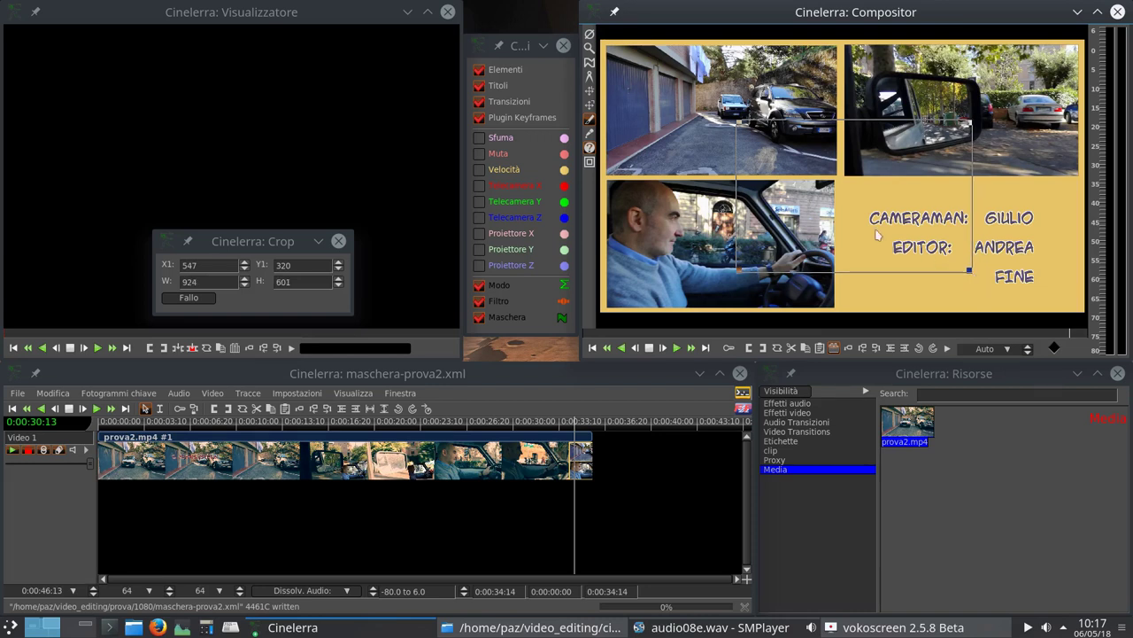
{"action": "mouse_move", "coordinate": [852, 220]}
{"action": "left_mouse_down"}
{"action": "mouse_move", "coordinate": [801, 177]}
{"action": "mouse_move", "coordinate": [806, 212]}
{"action": "mouse_move", "coordinate": [860, 193]}
{"action": "mouse_move", "coordinate": [817, 217]}
{"action": "mouse_move", "coordinate": [848, 209]}
{"action": "left_mouse_up"}
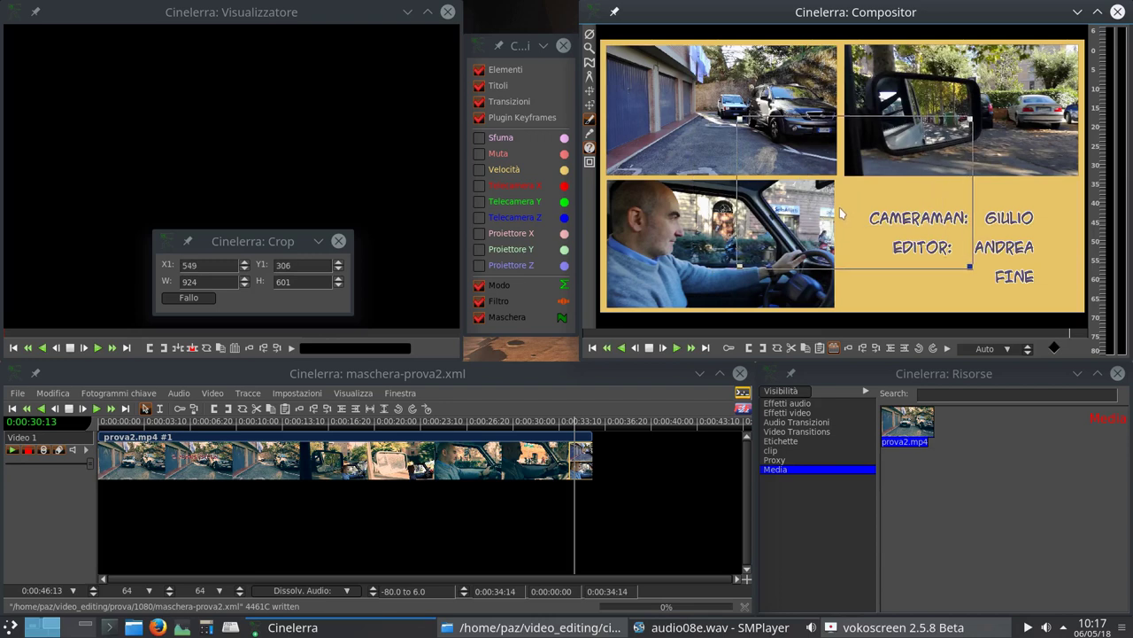
{"action": "left_click", "coordinate": [207, 279]}
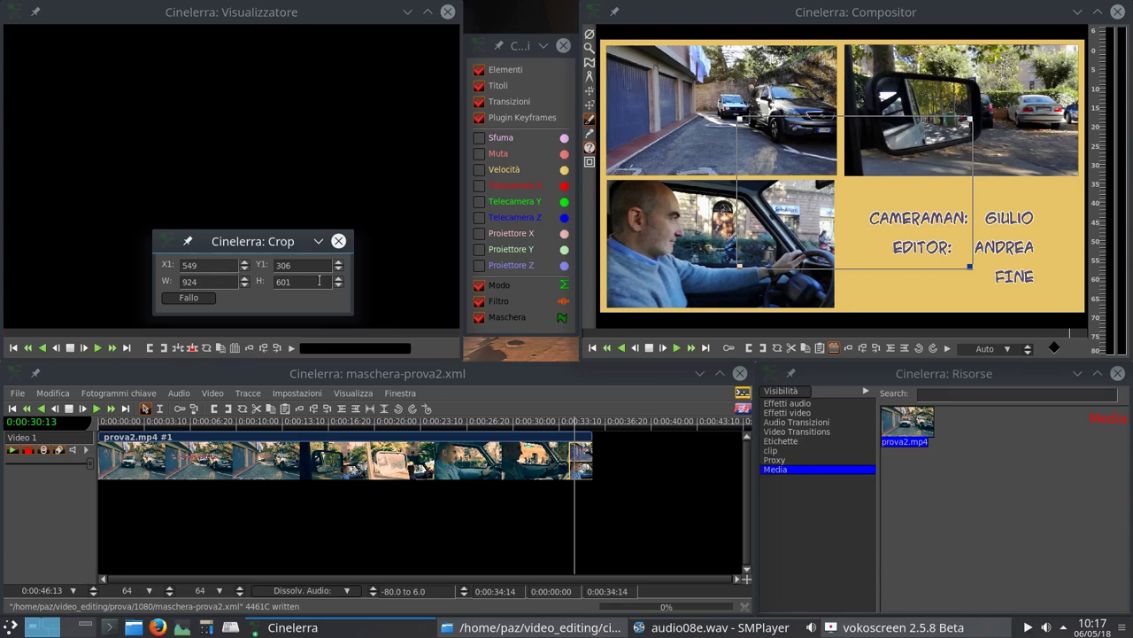
{"action": "left_click", "coordinate": [188, 301]}
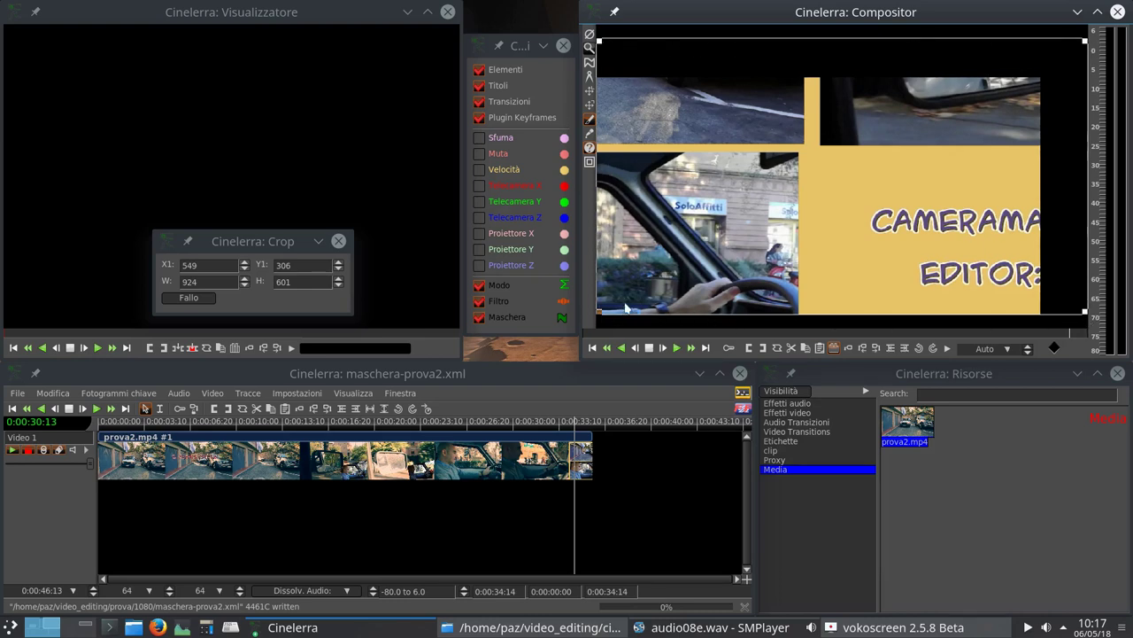
Check the cropped canvas dimensions in the format settings and leave them as they are.
{"action": "left_click", "coordinate": [285, 400]}
{"action": "left_click", "coordinate": [297, 413]}
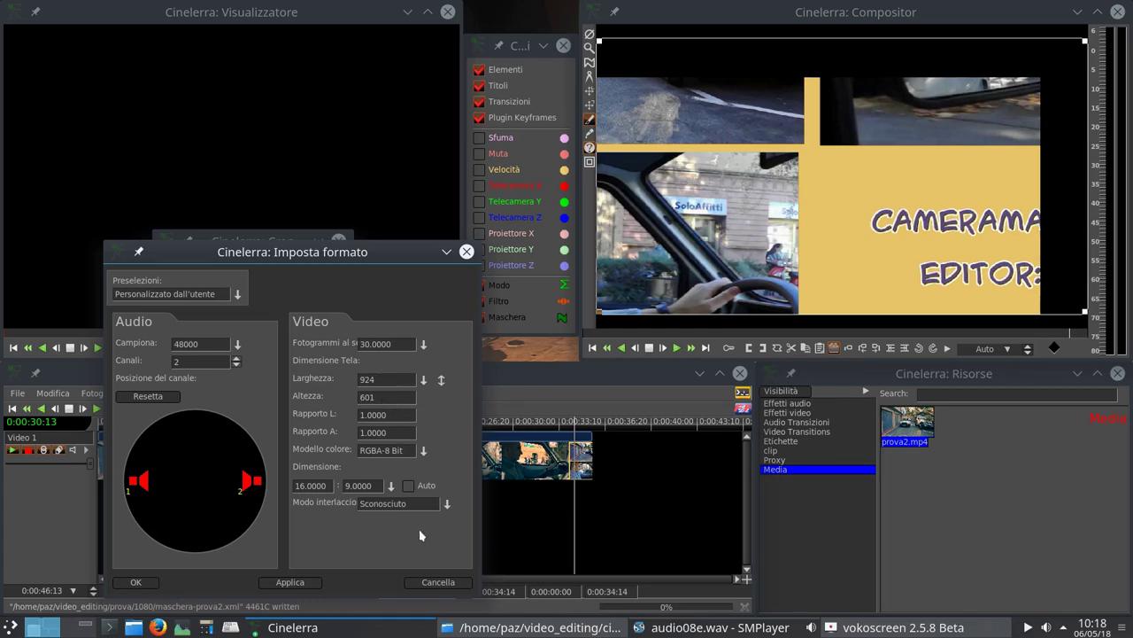
{"action": "left_click", "coordinate": [438, 581]}
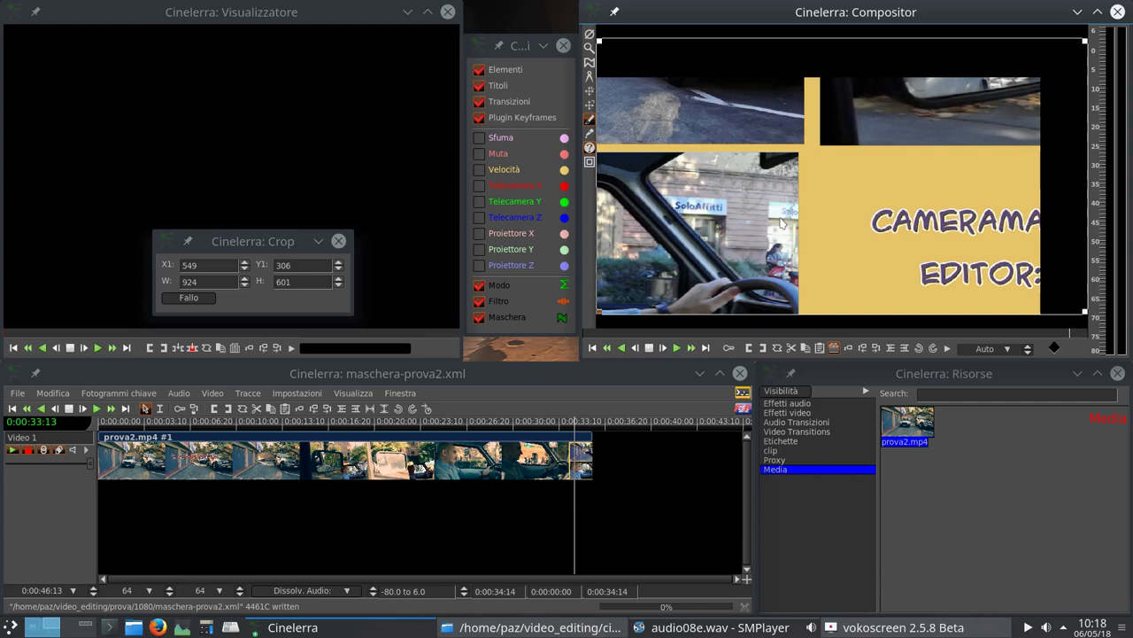
Set the canvas width to 1920 and height to 1080 in the project format and apply it.
{"action": "left_click", "coordinate": [310, 394]}
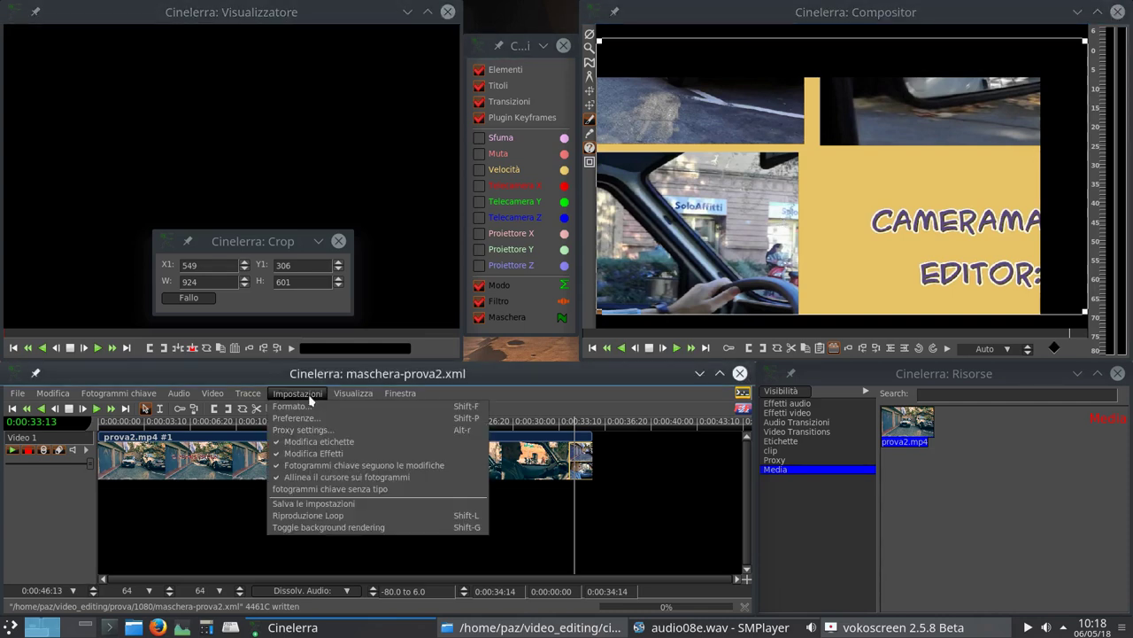
{"action": "left_click", "coordinate": [312, 407]}
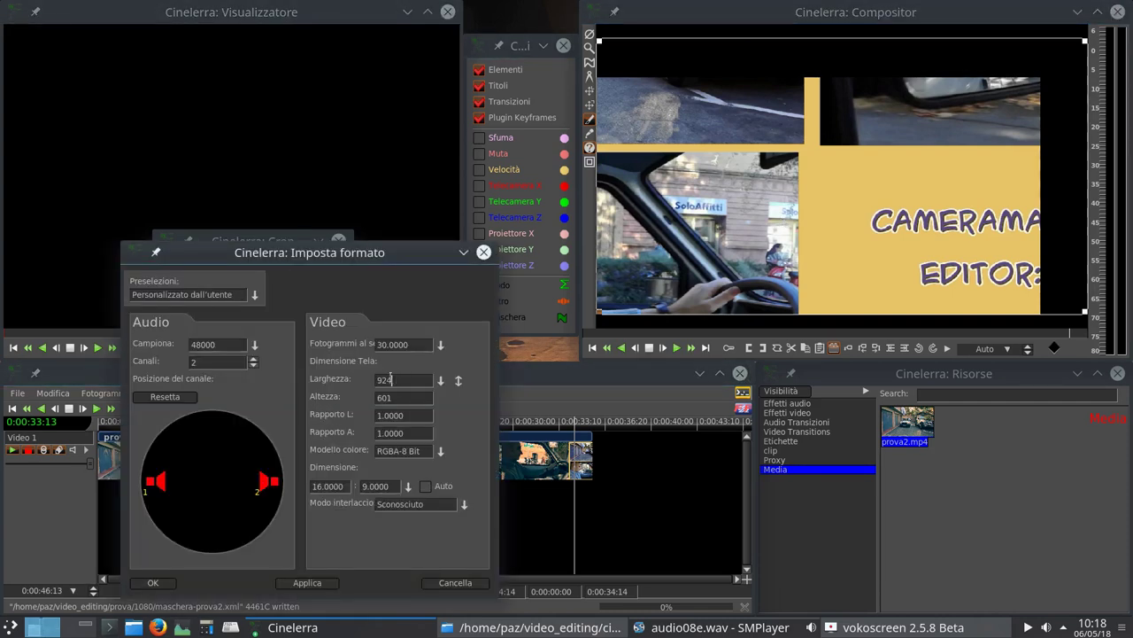
{"action": "left_click_drag", "start_coordinate": [390, 379], "coordinate": [374, 379]}
{"action": "key", "text": "BackSpace"}
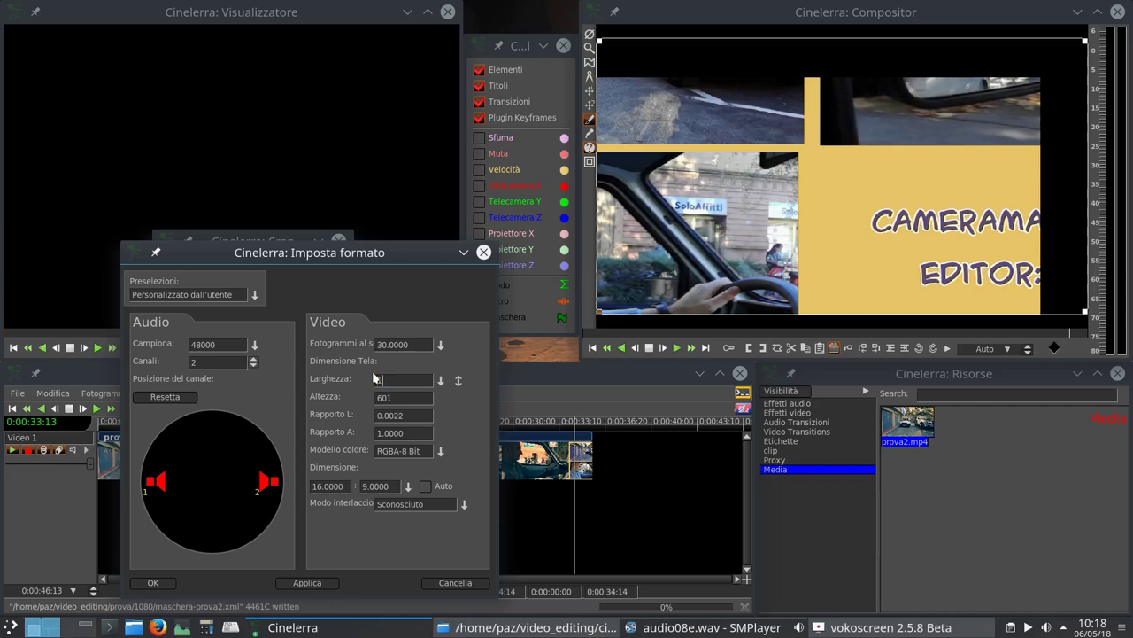
{"action": "type", "text": "1920"}
{"action": "key", "text": "Tab"}
{"action": "type", "text": "1080"}
{"action": "left_click", "coordinate": [309, 585]}
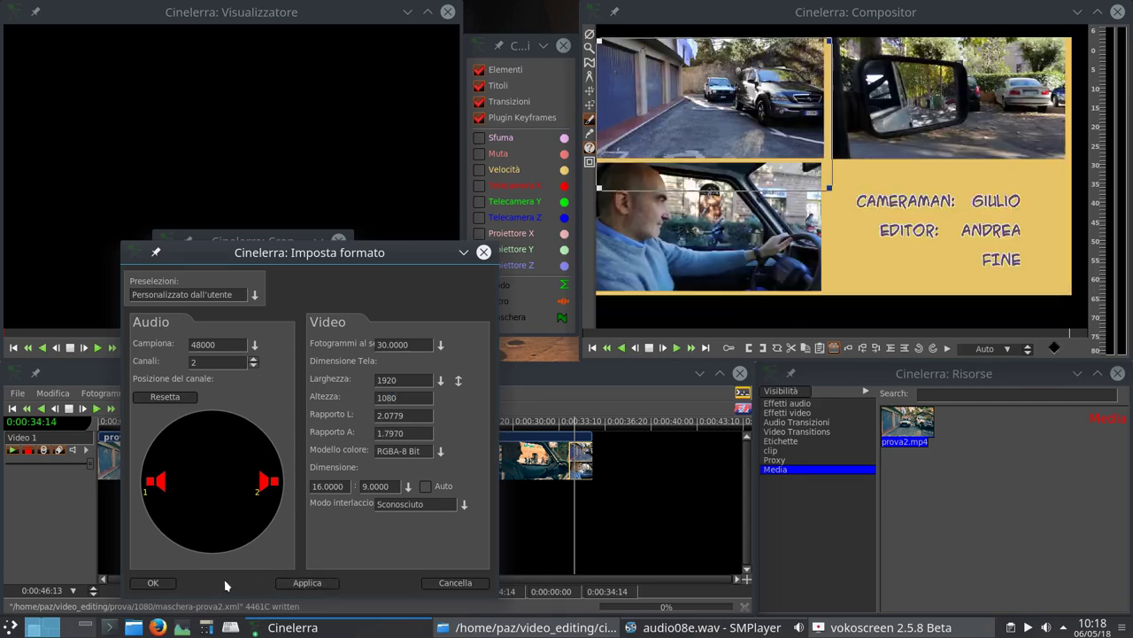
{"action": "left_click", "coordinate": [153, 582]}
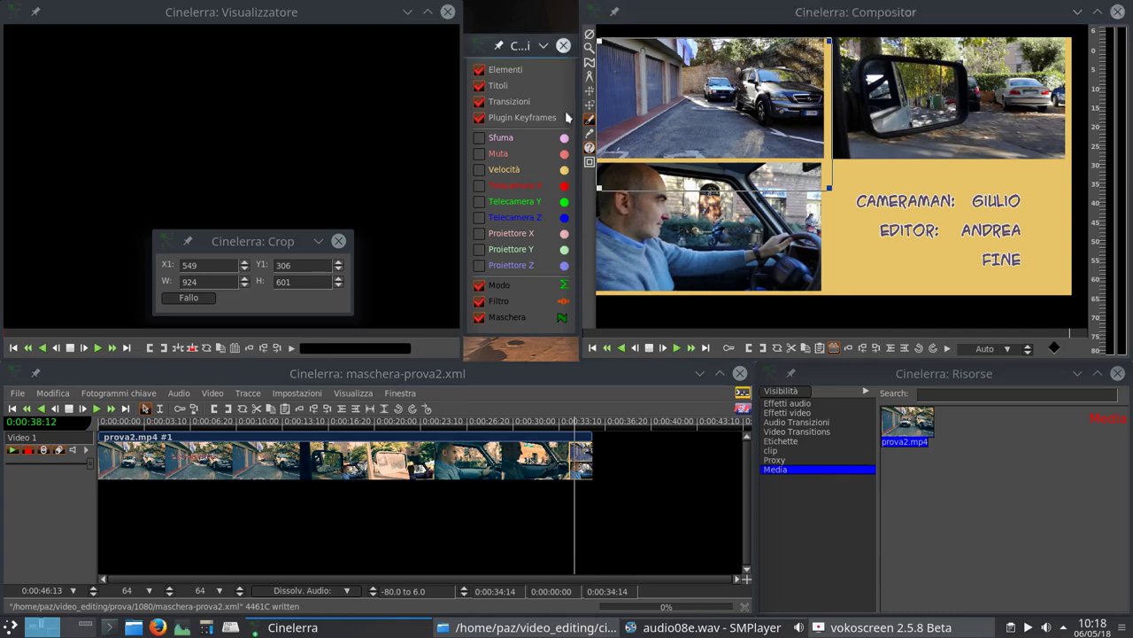
Reset the projector to its default position.
{"action": "key", "text": "p"}
{"action": "right_click", "coordinate": [791, 232]}
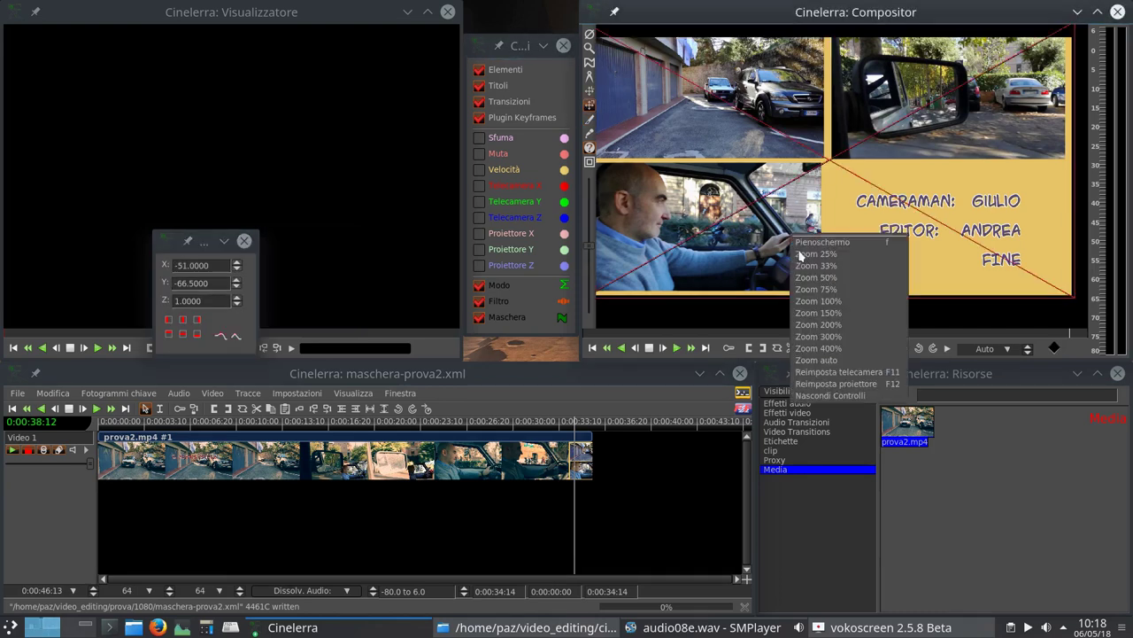
{"action": "left_click", "coordinate": [830, 389]}
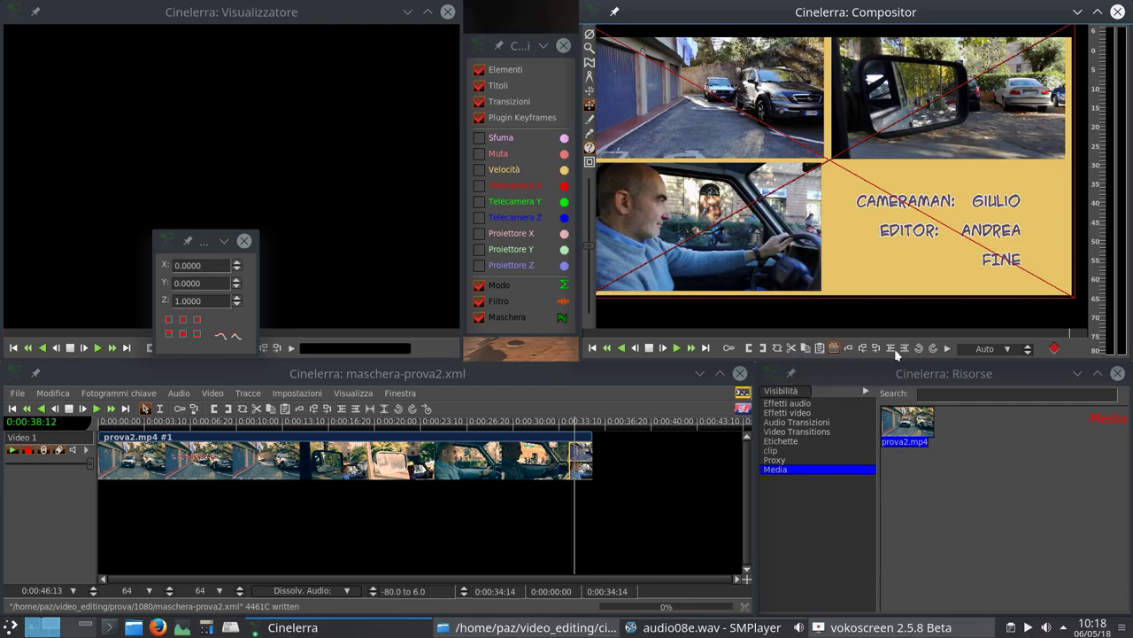
Show the safe regions over the frame, switch to protecting the video from changes, and hide the safe regions again.
{"action": "left_click", "coordinate": [590, 147]}
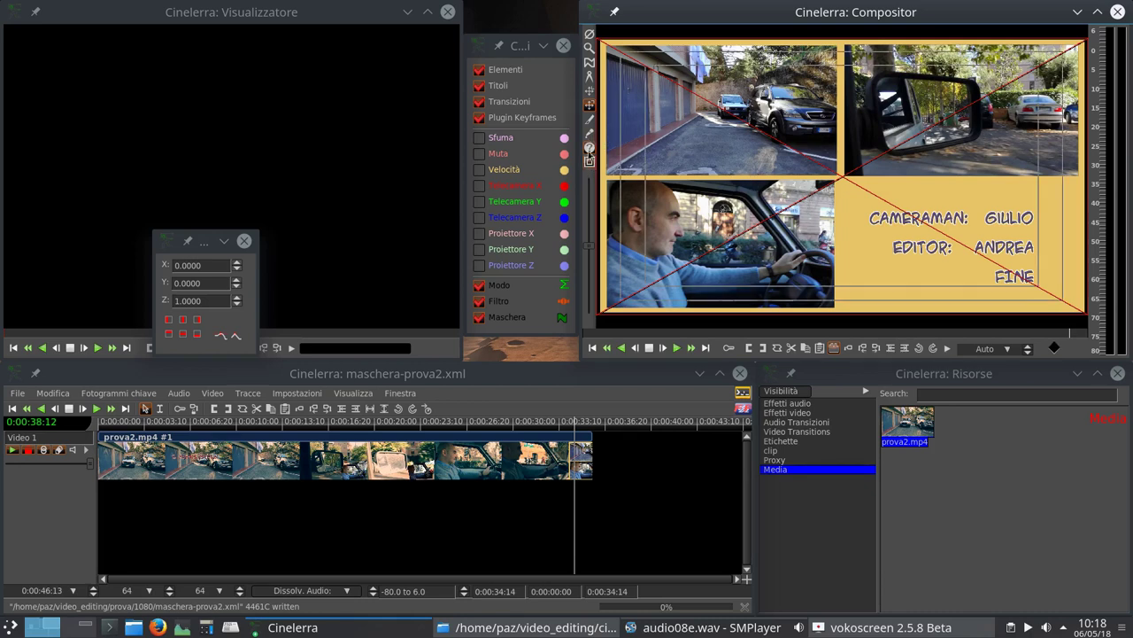
{"action": "left_click", "coordinate": [590, 34]}
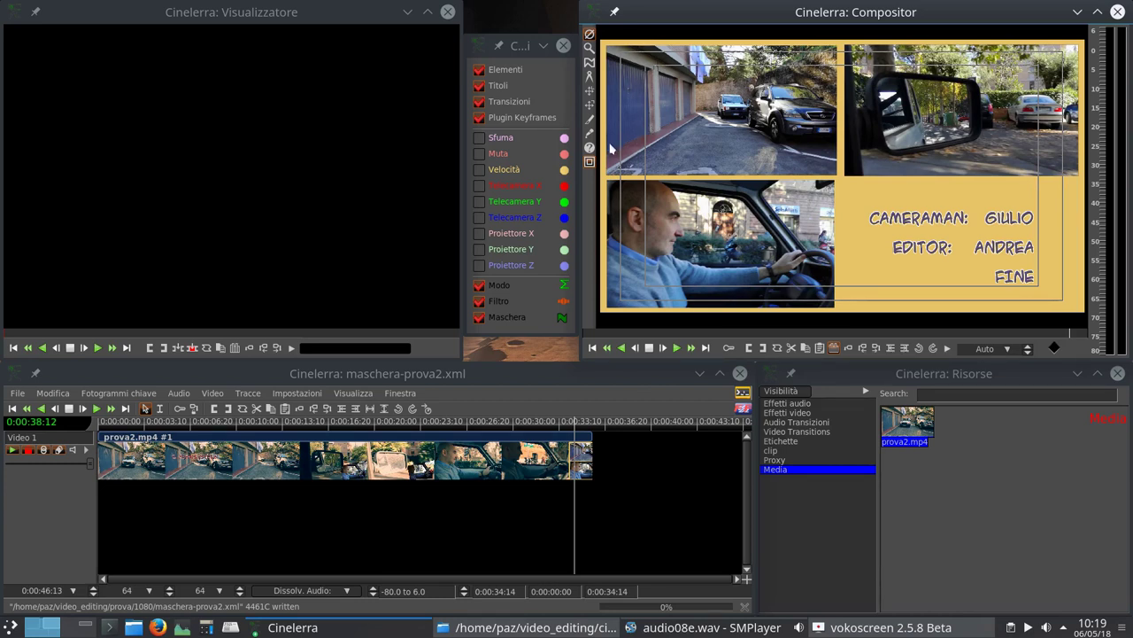
{"action": "left_click", "coordinate": [590, 162]}
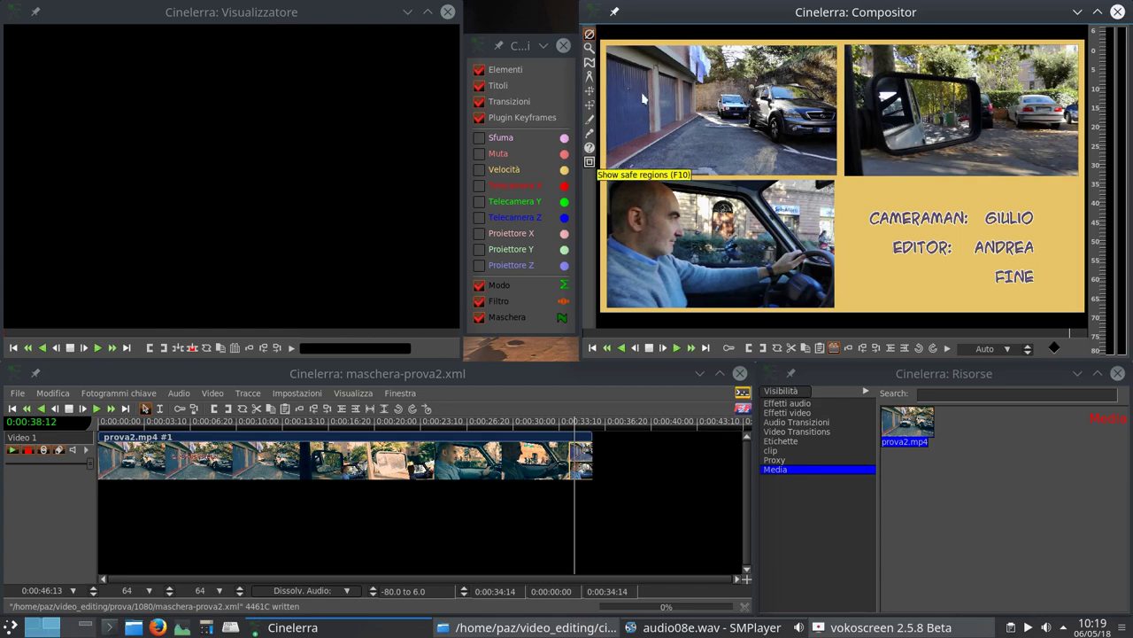
Compare the camera and projector settings by alternating between the two tools, with their settings window moved higher.
{"action": "left_click", "coordinate": [590, 91]}
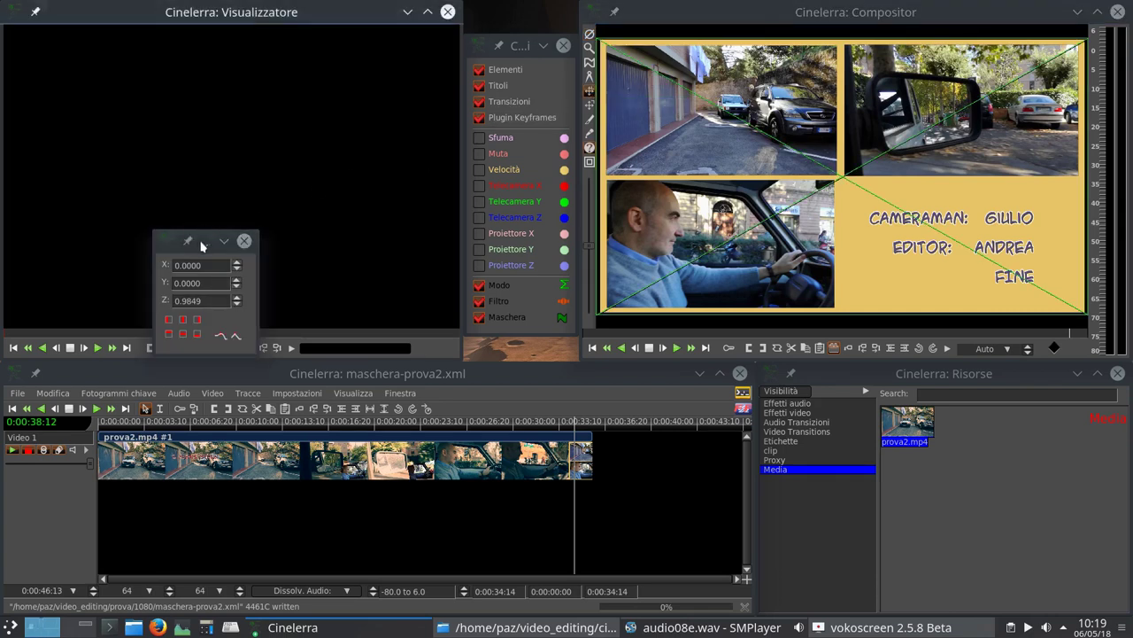
{"action": "left_click_drag", "start_coordinate": [198, 241], "coordinate": [251, 141]}
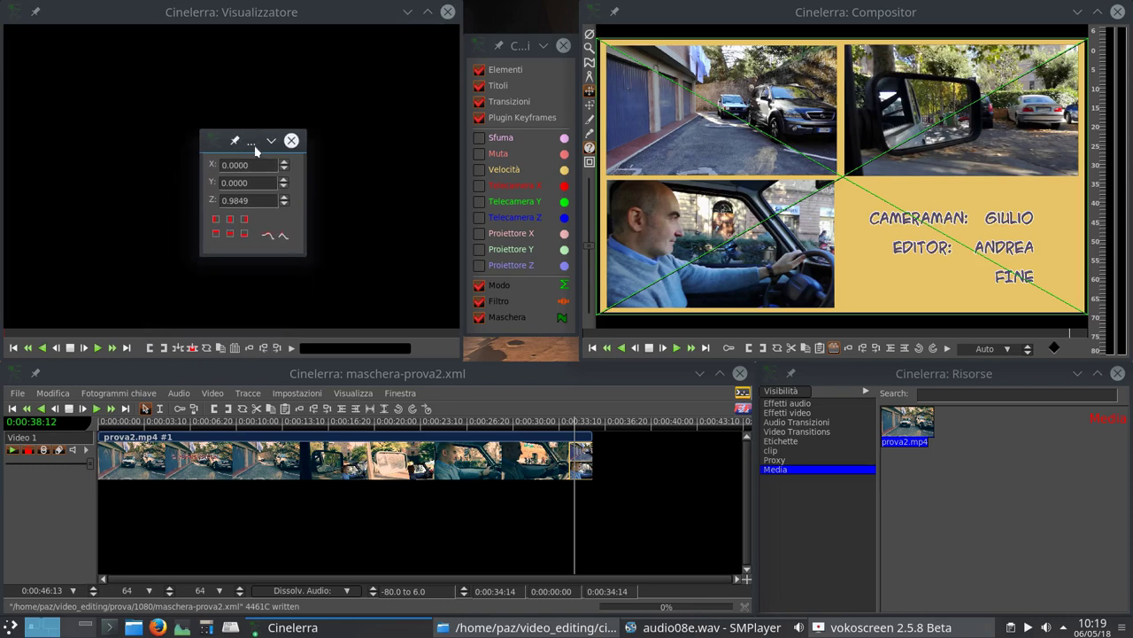
{"action": "left_click", "coordinate": [590, 104]}
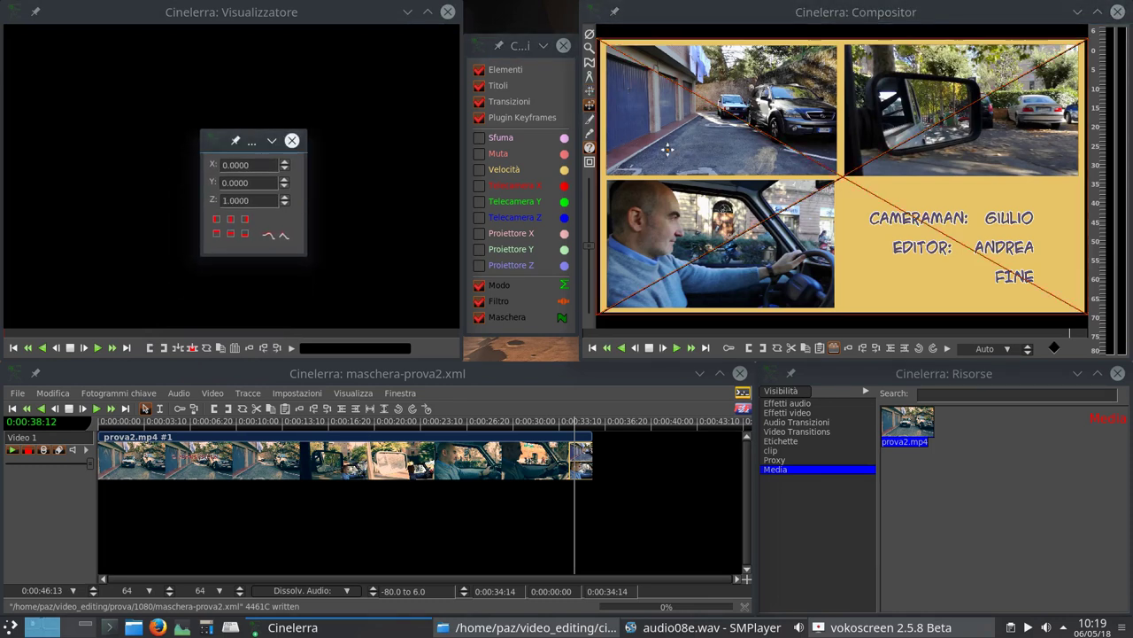
{"action": "left_click", "coordinate": [589, 91]}
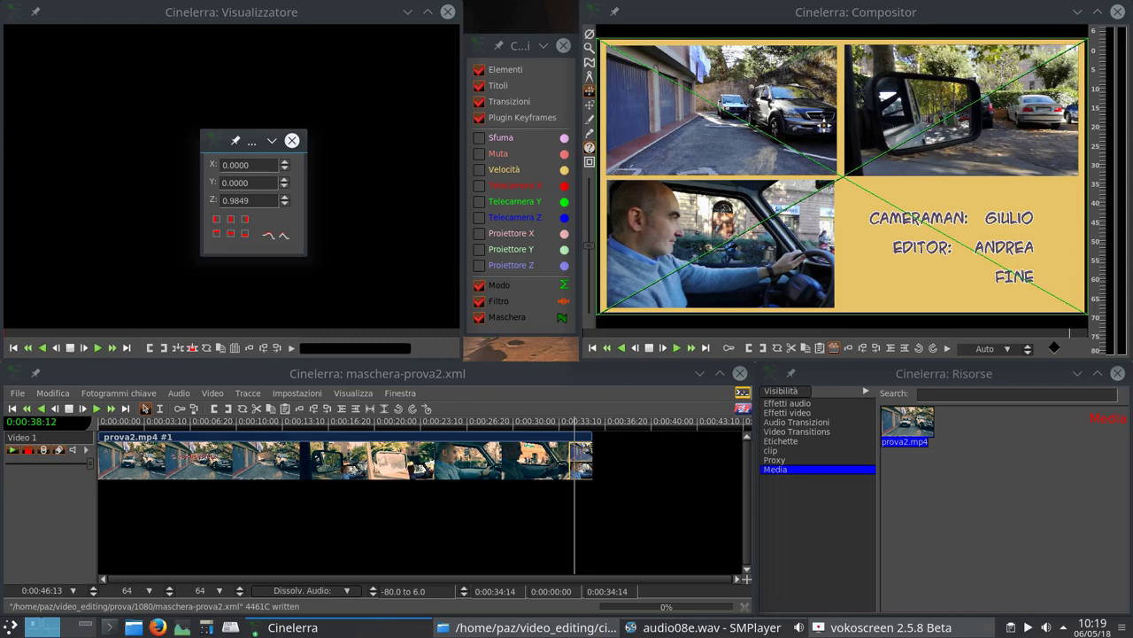
{"action": "left_click", "coordinate": [590, 105]}
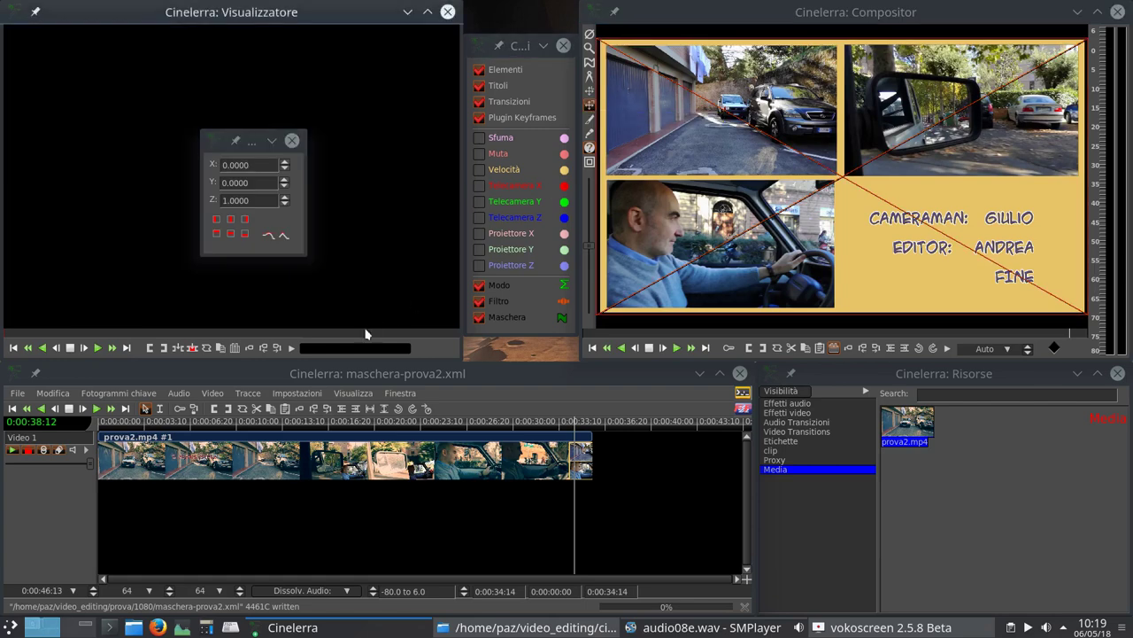
Review the project format's canvas and aspect ratio settings, and close them without changes.
{"action": "left_click", "coordinate": [297, 393]}
{"action": "left_click", "coordinate": [290, 406]}
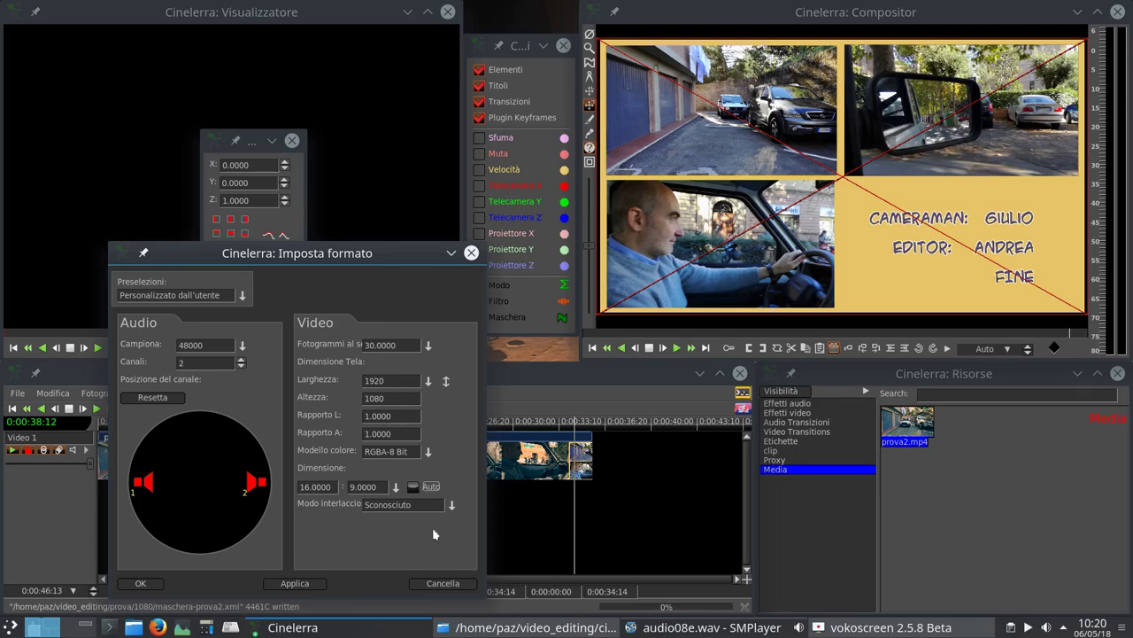
{"action": "left_click", "coordinate": [440, 584]}
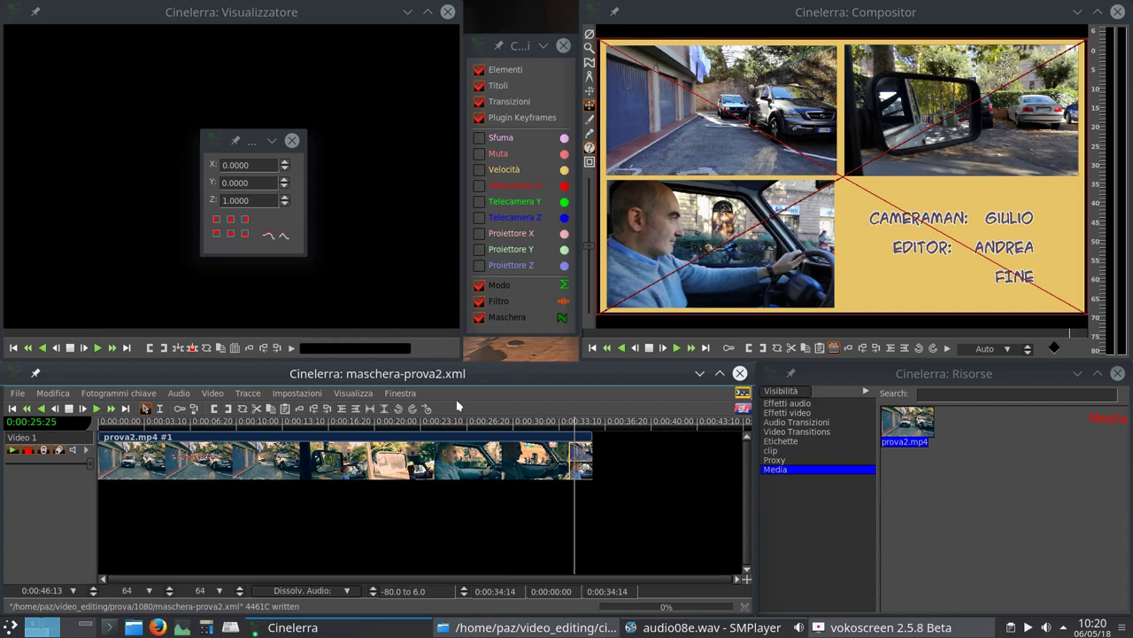
With the camera active, review the Video 1 track's dimensions and scale, and close the resize settings without changes.
{"action": "left_click", "coordinate": [590, 92]}
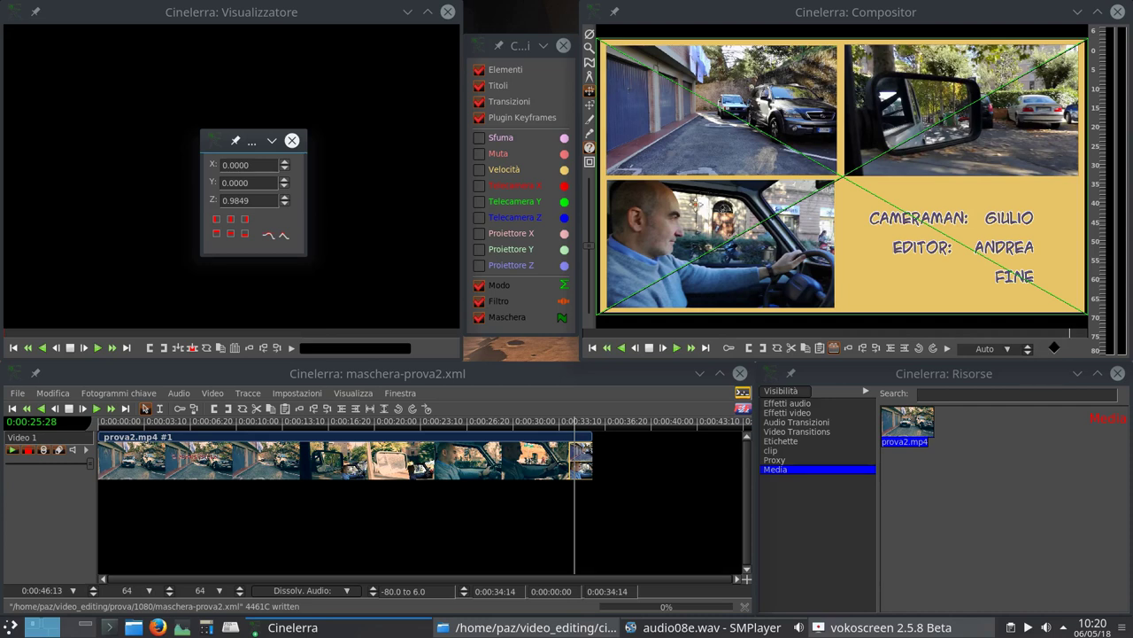
{"action": "right_click", "coordinate": [404, 459]}
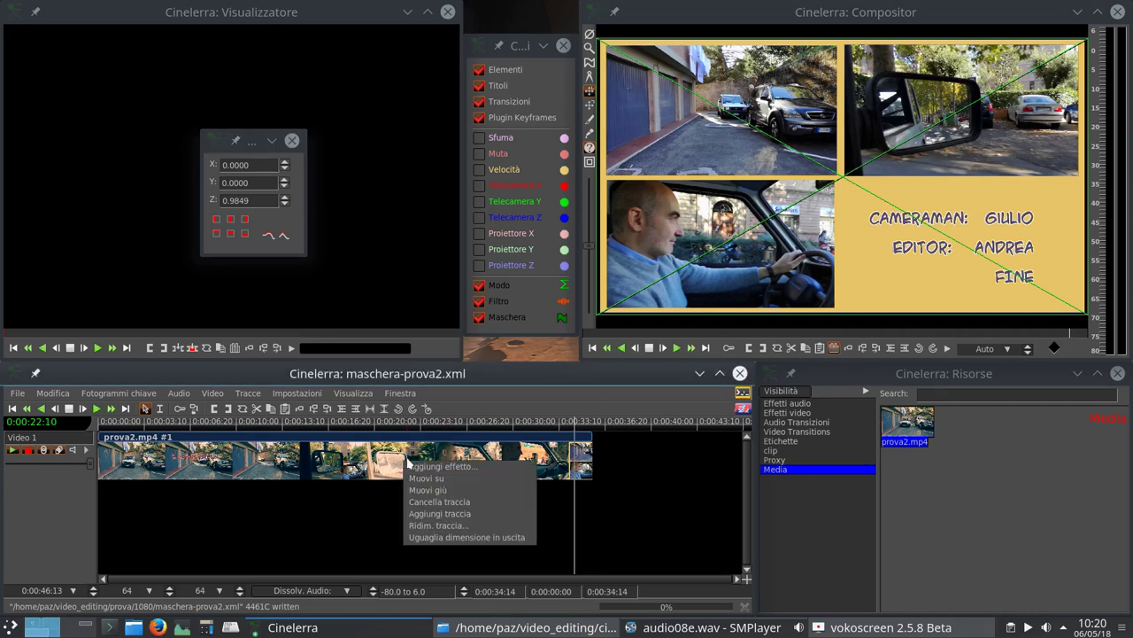
{"action": "left_click", "coordinate": [428, 534]}
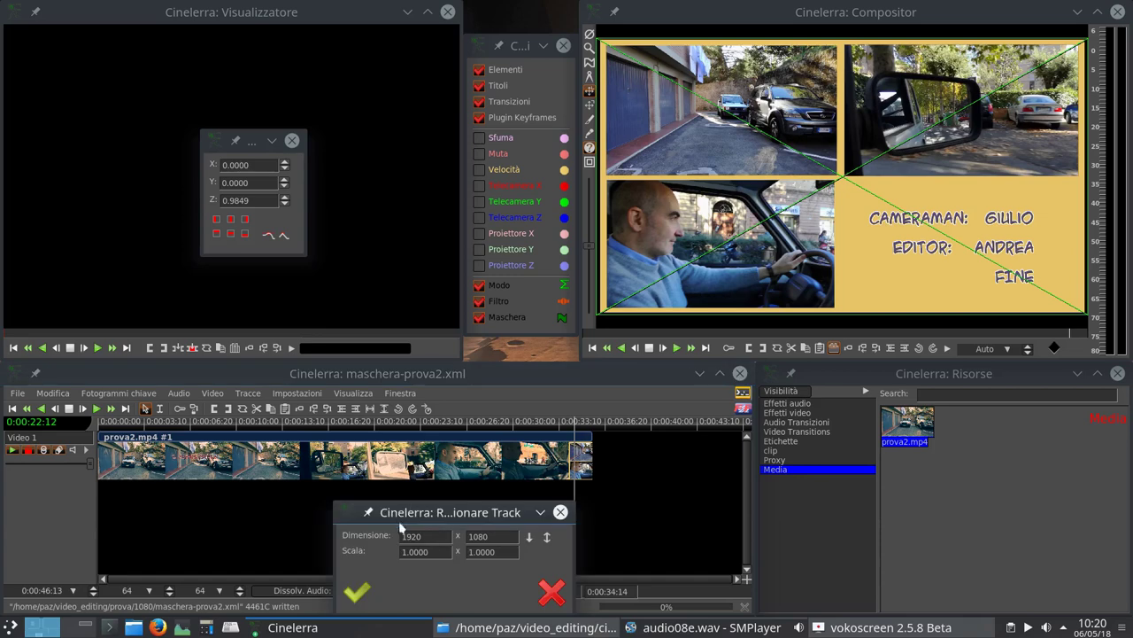
{"action": "left_click", "coordinate": [552, 592]}
Review the asset information of prova2.mp4, including its video width and height, and close it without changes.
{"action": "right_click", "coordinate": [921, 421]}
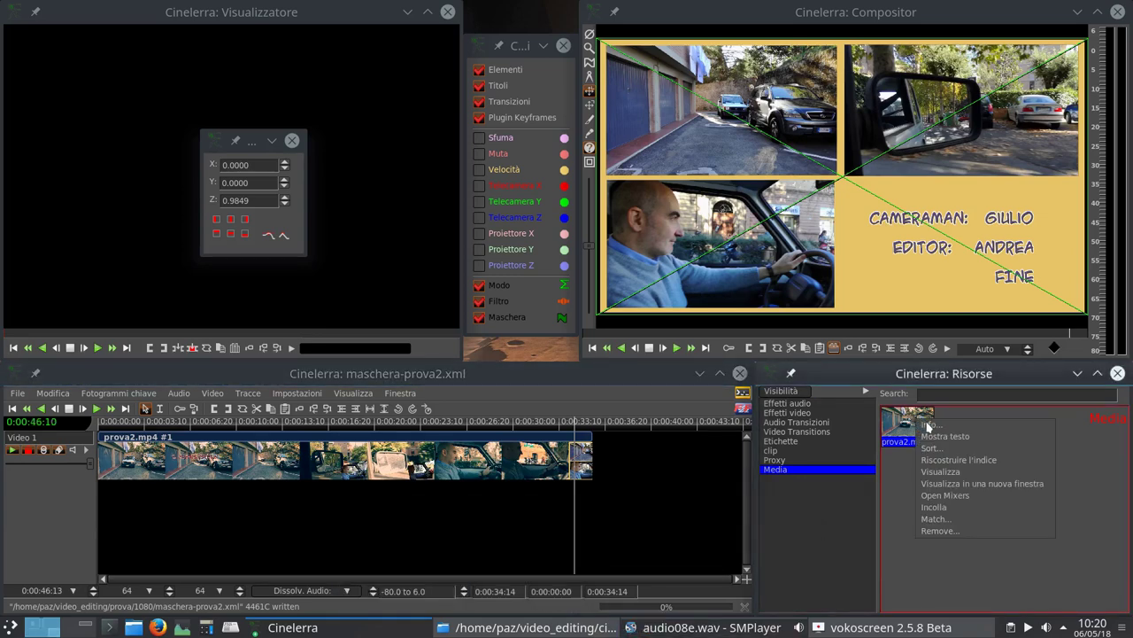
{"action": "left_click", "coordinate": [929, 428]}
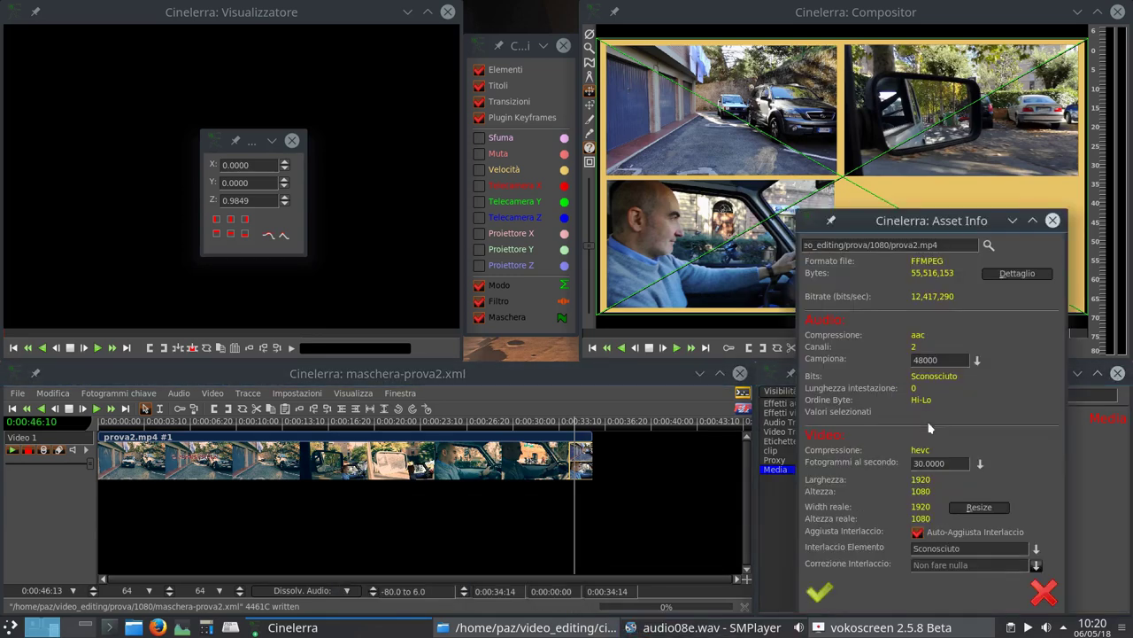
{"action": "left_click", "coordinate": [1044, 594]}
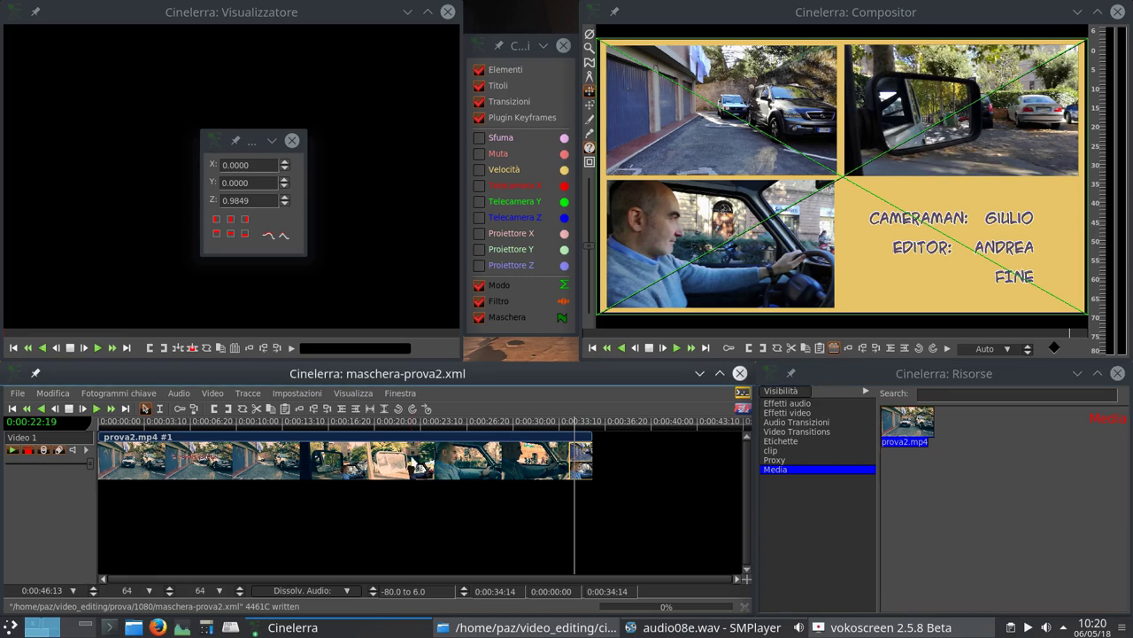
Resize the Video 1 track to 2500 × 600 and reduce the camera zoom to about 0.48.
{"action": "right_click", "coordinate": [413, 460]}
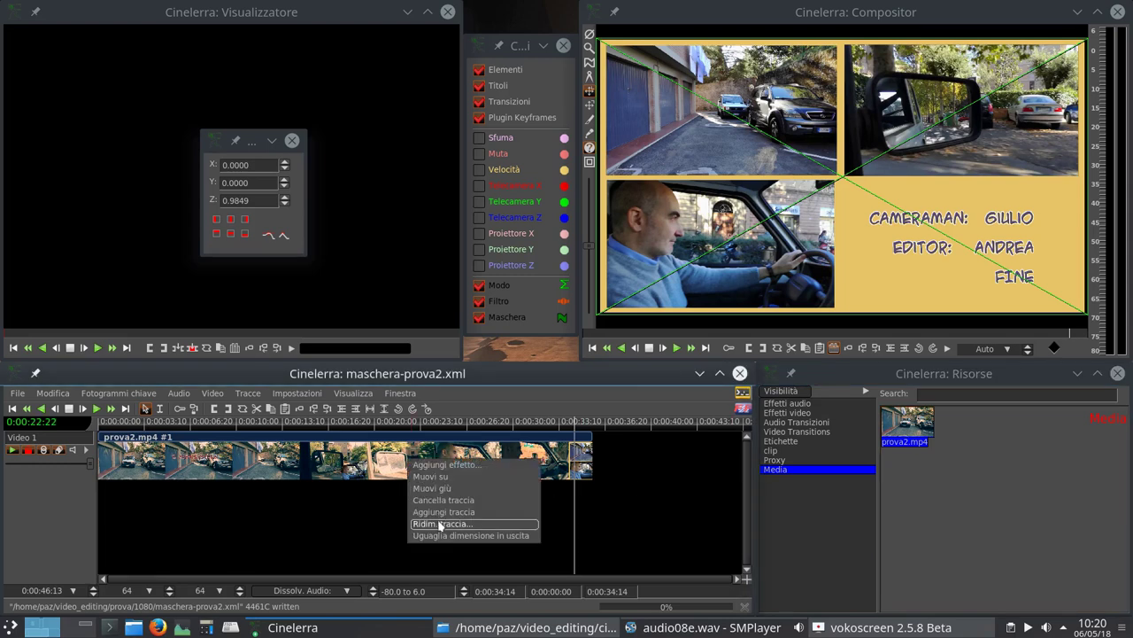
{"action": "left_click", "coordinate": [441, 524]}
{"action": "double_click", "coordinate": [440, 535]}
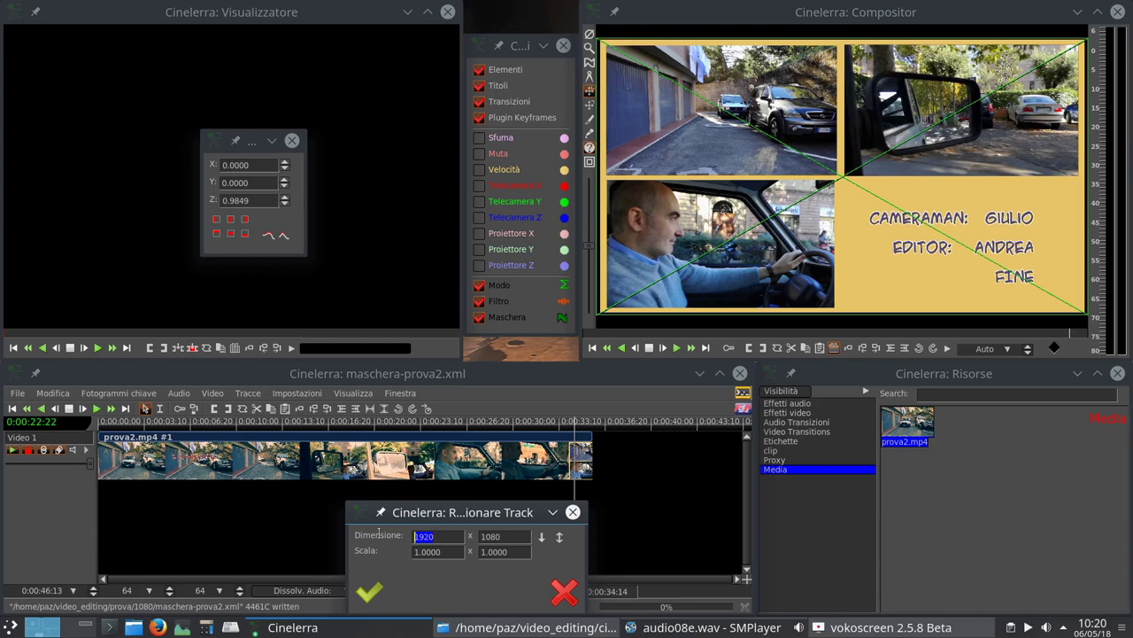
{"action": "type", "text": "2500"}
{"action": "double_click", "coordinate": [509, 536]}
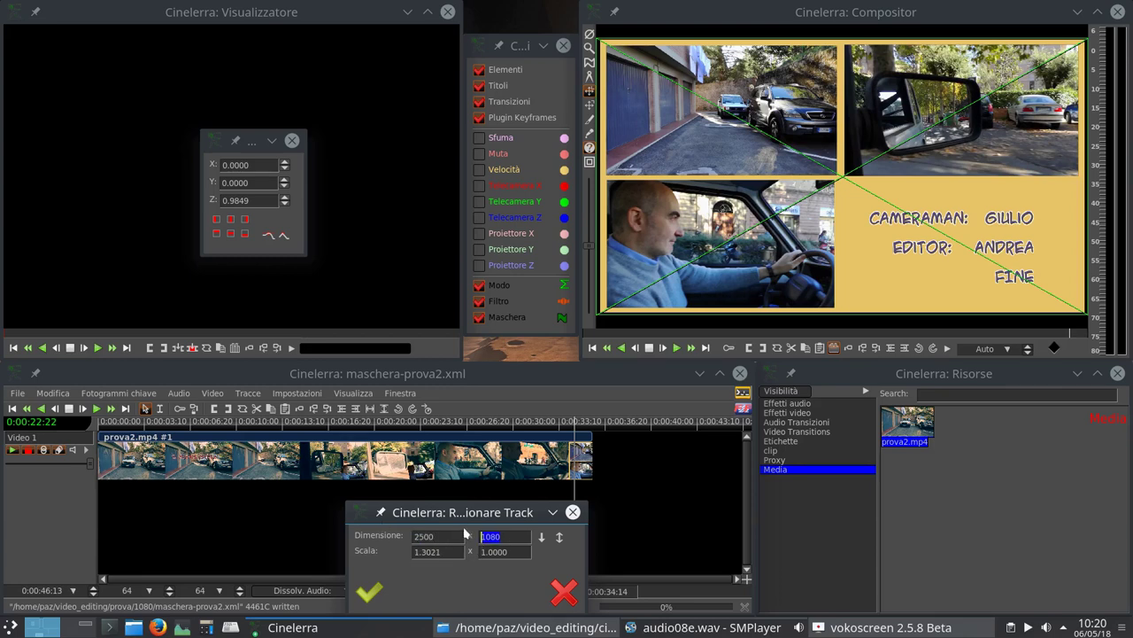
{"action": "left_click", "coordinate": [369, 591]}
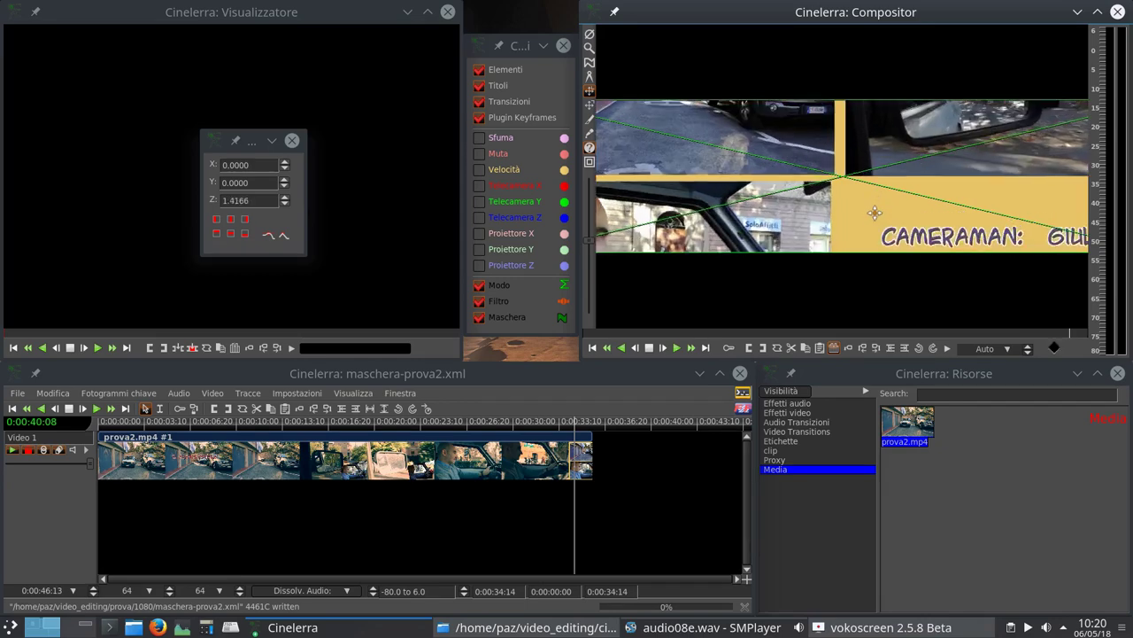
{"action": "scroll", "coordinate": [873, 205], "scroll_direction": "up", "scroll_amount": 2}
{"action": "scroll", "coordinate": [871, 196], "scroll_direction": "down", "scroll_amount": 6}
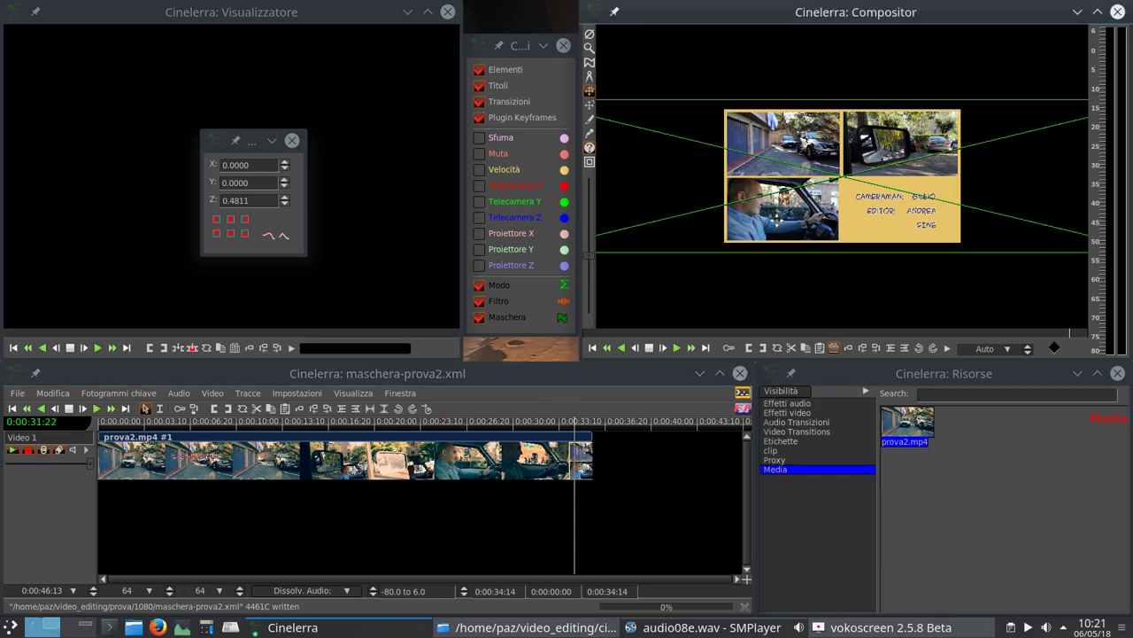
Compare the Video 1 track's dimensions with the project format's canvas size, closing both dialogs without changes.
{"action": "right_click", "coordinate": [469, 461]}
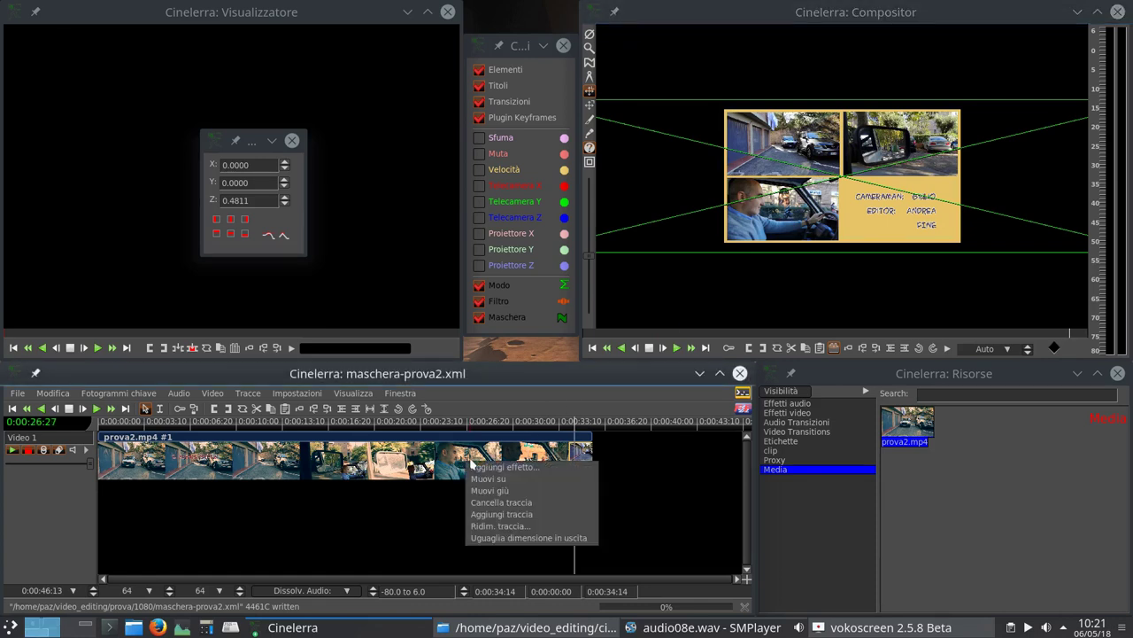
{"action": "left_click", "coordinate": [494, 525]}
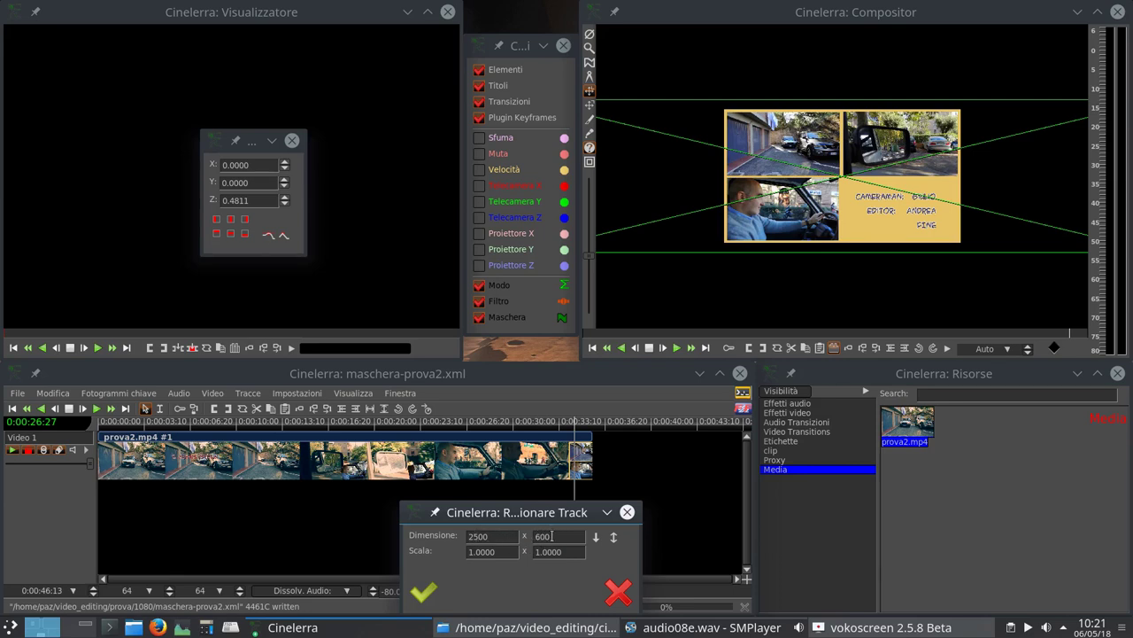
{"action": "left_click", "coordinate": [619, 595]}
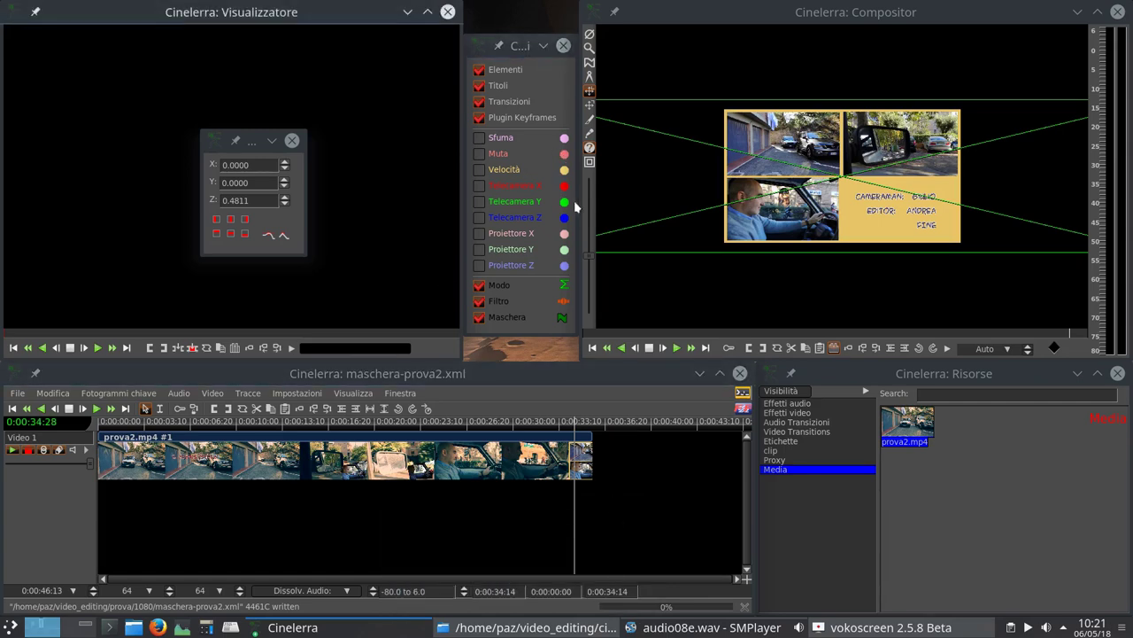
{"action": "left_click", "coordinate": [301, 392]}
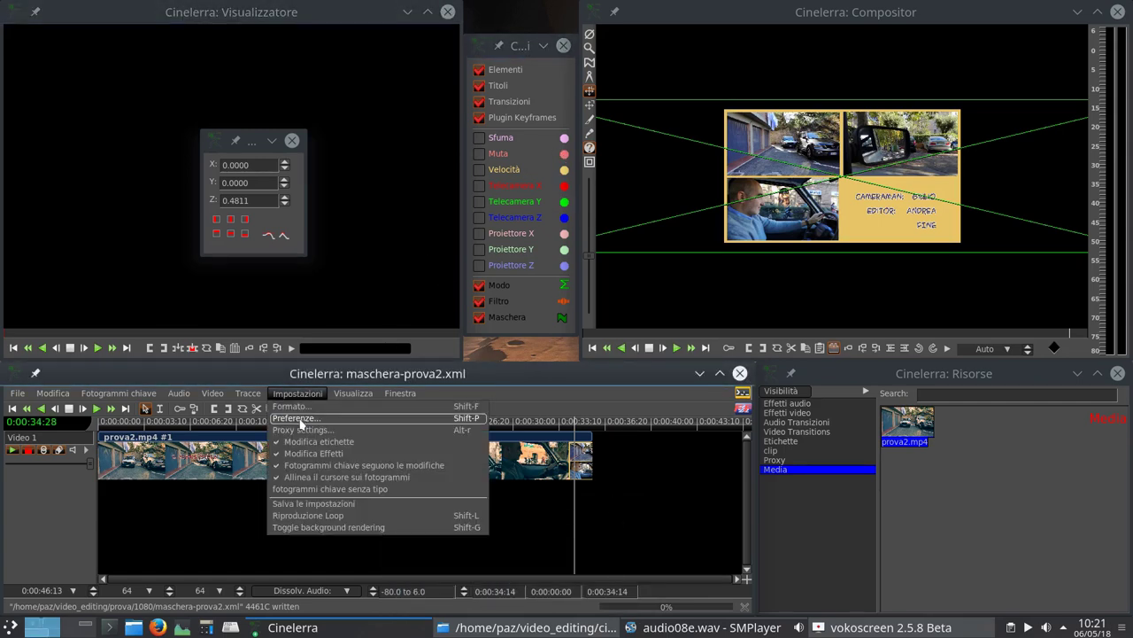
{"action": "left_click", "coordinate": [301, 406]}
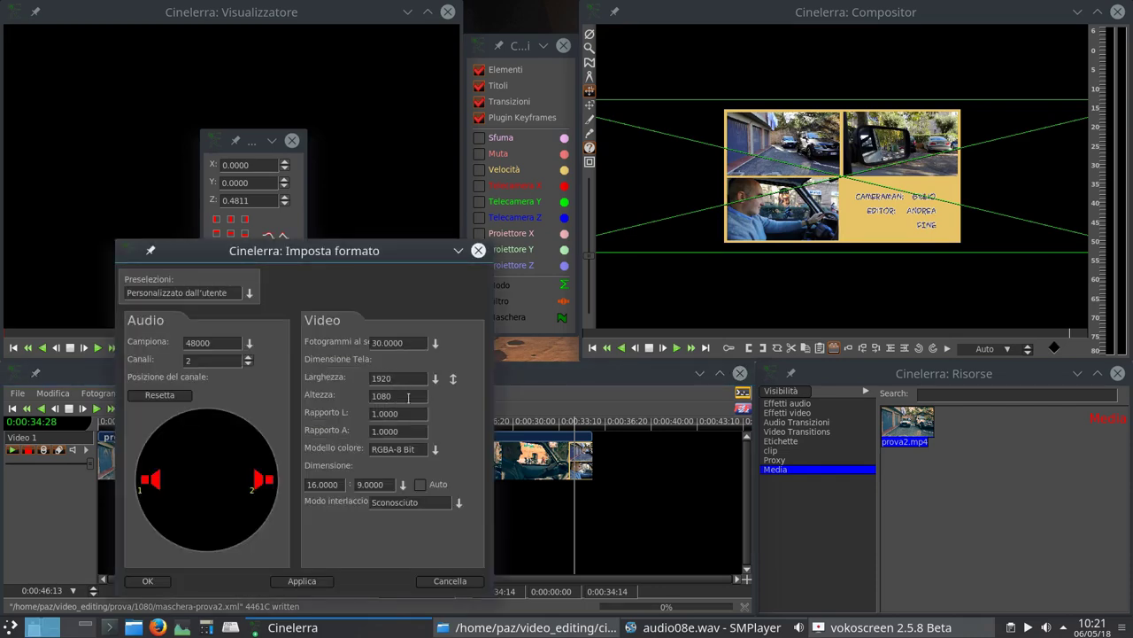
{"action": "left_click", "coordinate": [459, 581]}
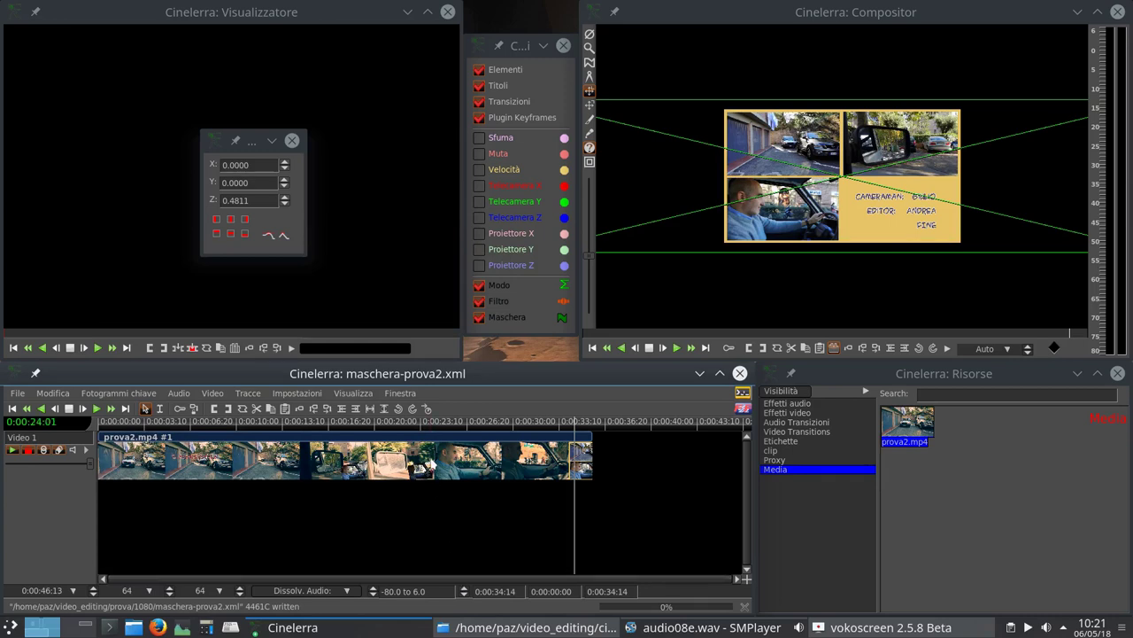
Match the Video 1 track to the output size and reset the camera to its default position and zoom.
{"action": "right_click", "coordinate": [428, 460]}
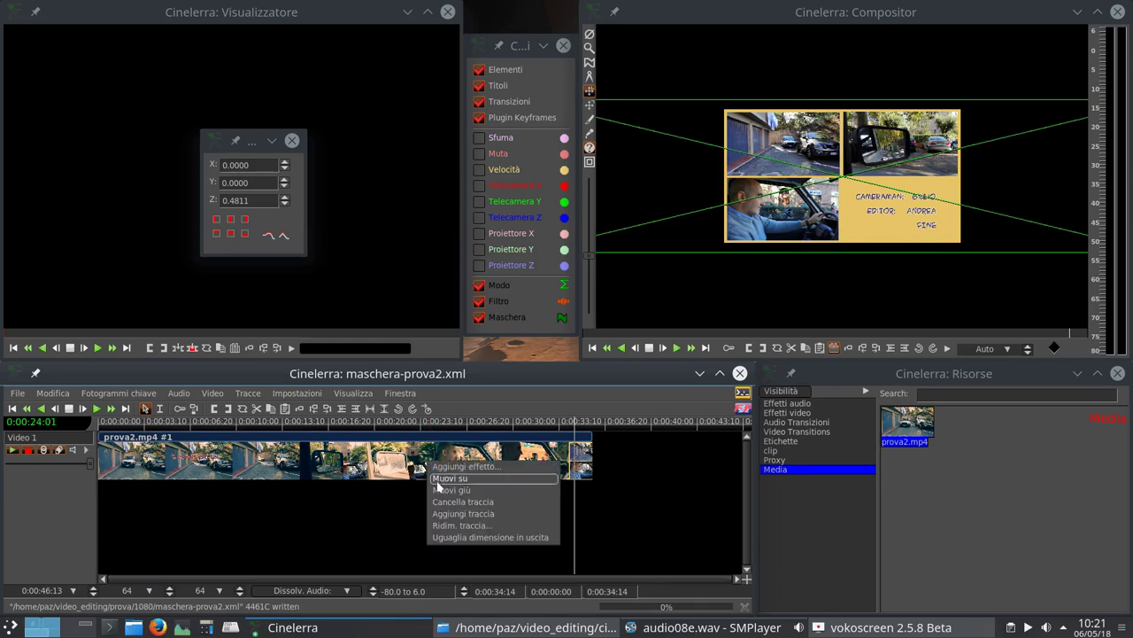
{"action": "left_click", "coordinate": [485, 539]}
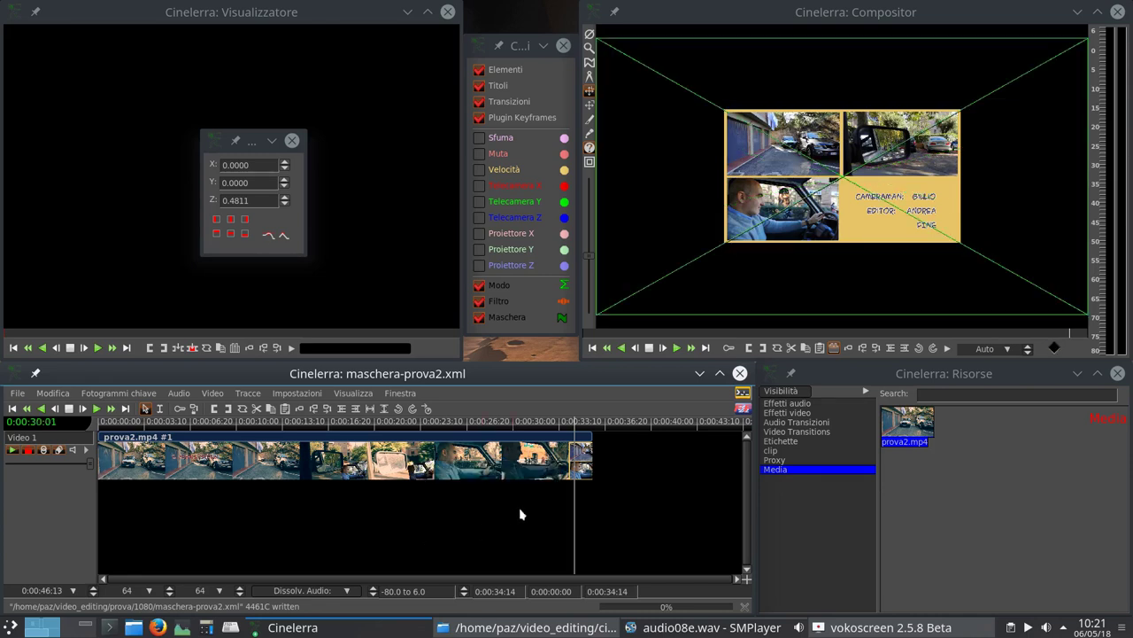
{"action": "mouse_move", "coordinate": [751, 248]}
{"action": "left_mouse_down"}
{"action": "mouse_move", "coordinate": [758, 240]}
{"action": "mouse_move", "coordinate": [747, 263]}
{"action": "left_mouse_up"}
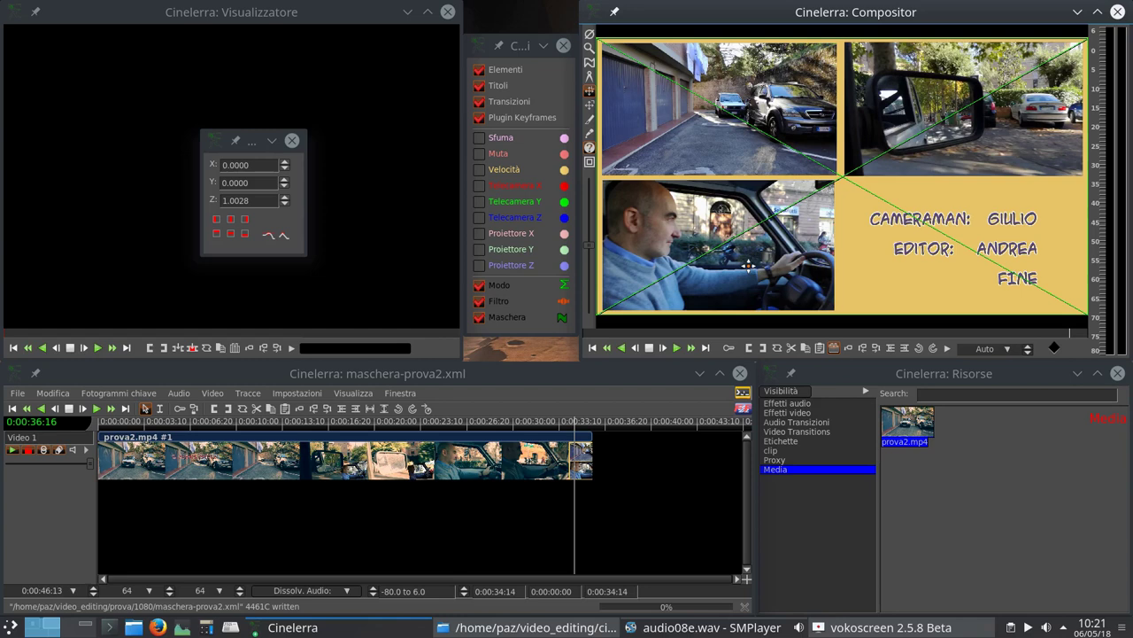
{"action": "right_click", "coordinate": [793, 238]}
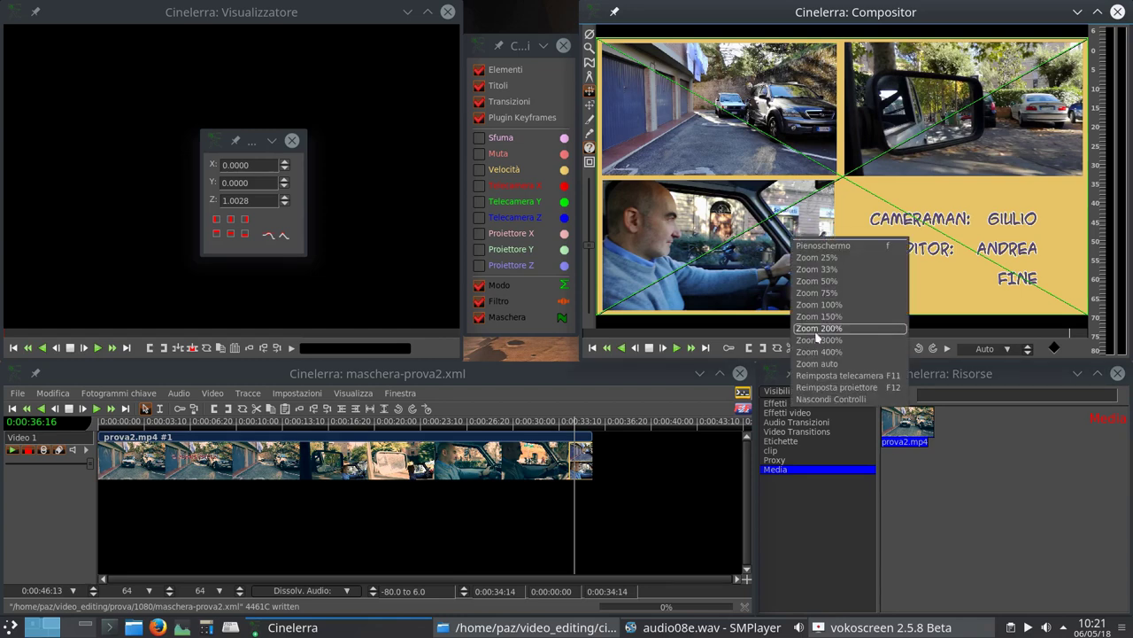
{"action": "left_click", "coordinate": [828, 387]}
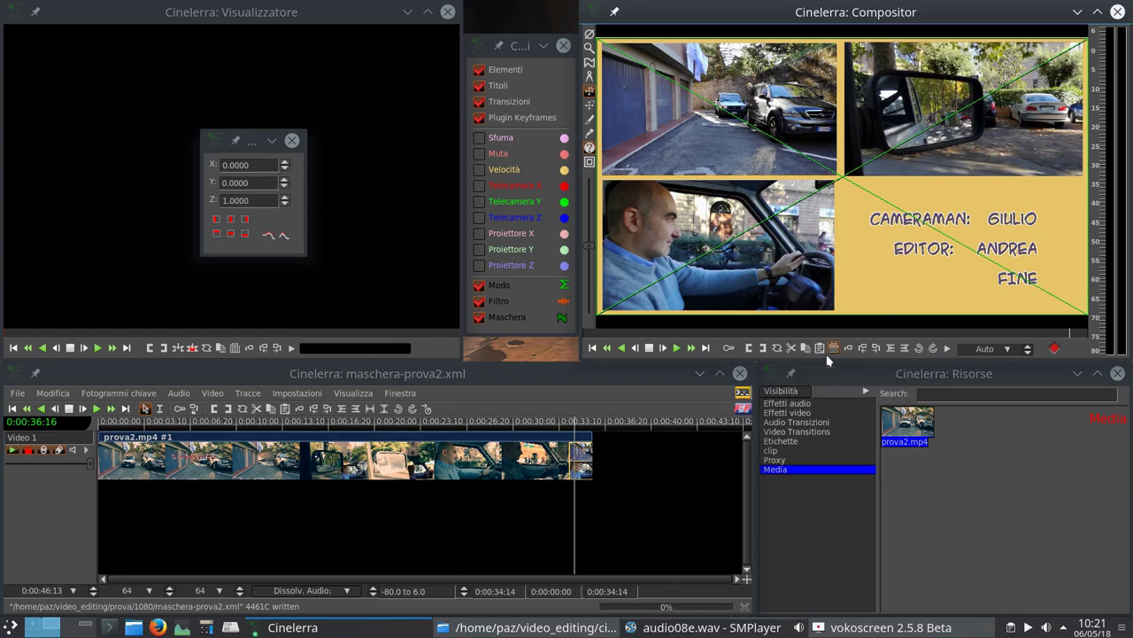
Compare the camera and projector frames by alternating between the two tools, ending on the projector.
{"action": "left_click", "coordinate": [590, 105]}
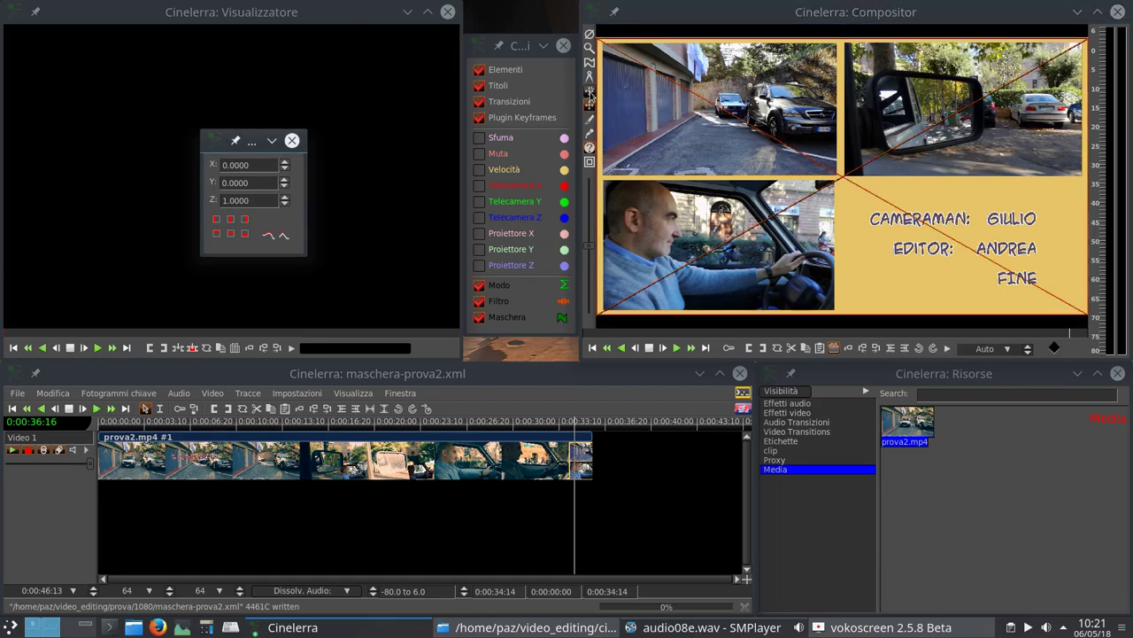
{"action": "left_click", "coordinate": [590, 92]}
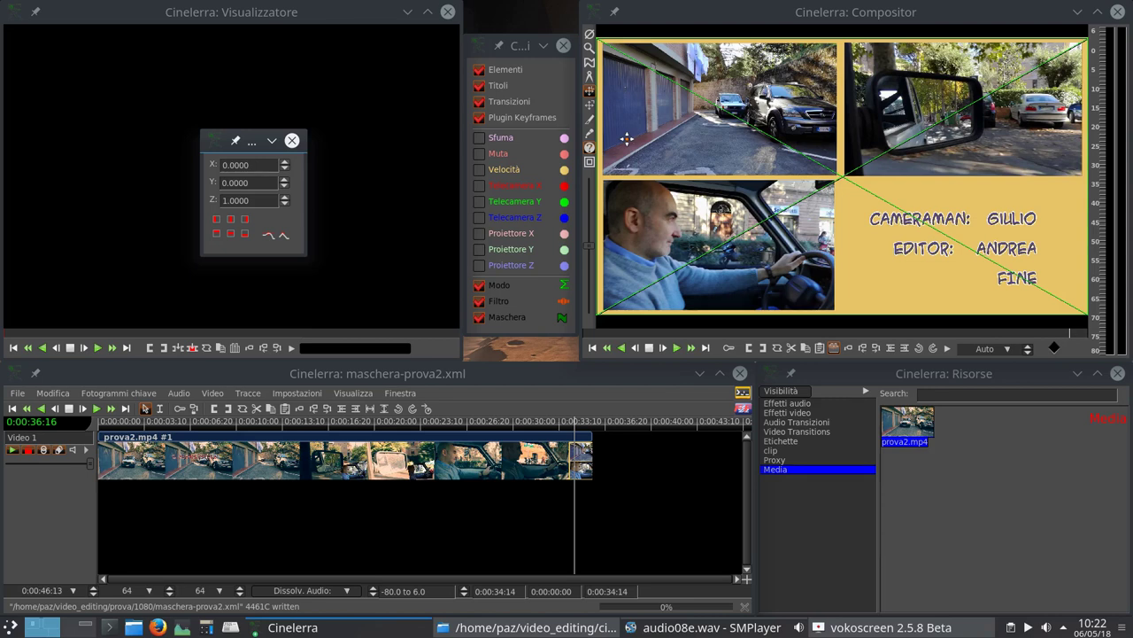
{"action": "left_click", "coordinate": [589, 104]}
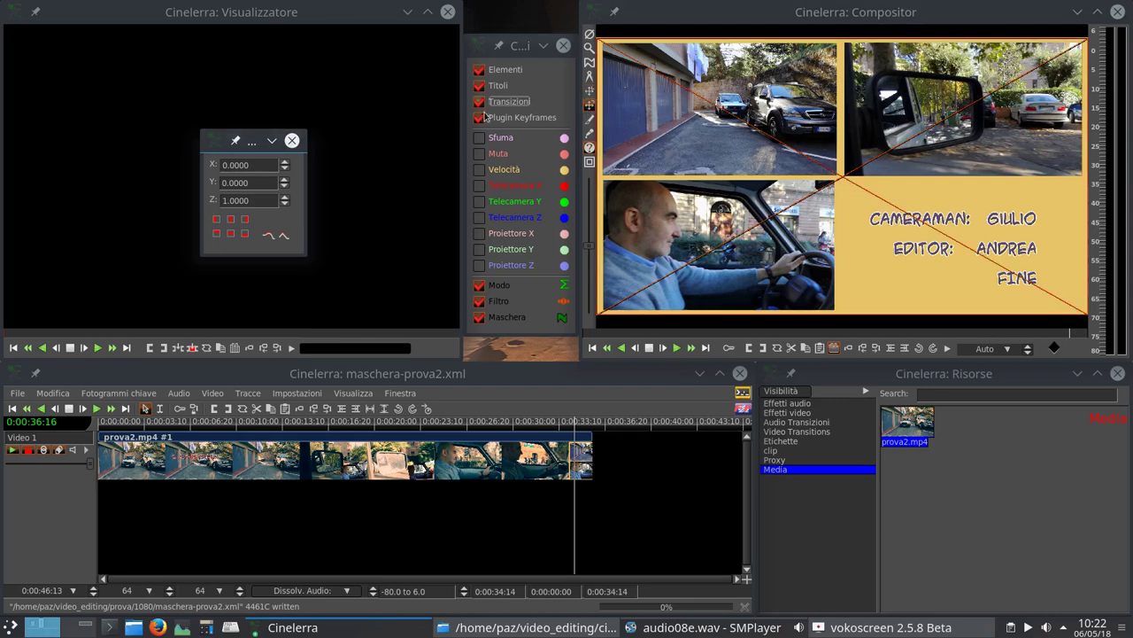
Review the canvas size in the project format settings and close them without changes.
{"action": "left_click", "coordinate": [297, 393]}
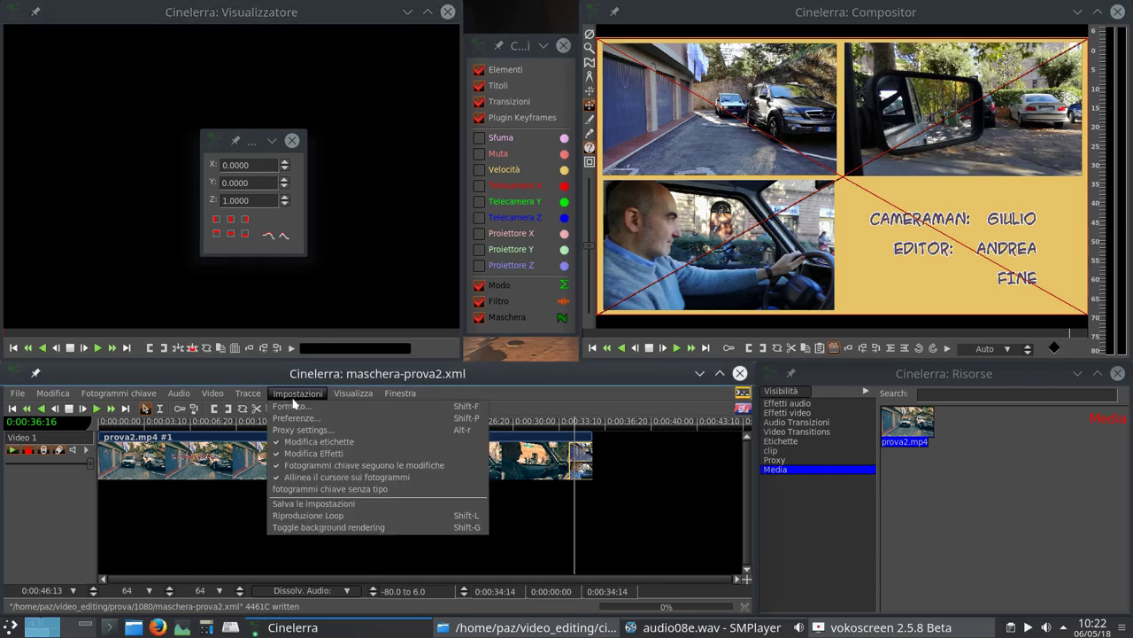
{"action": "left_click", "coordinate": [292, 406]}
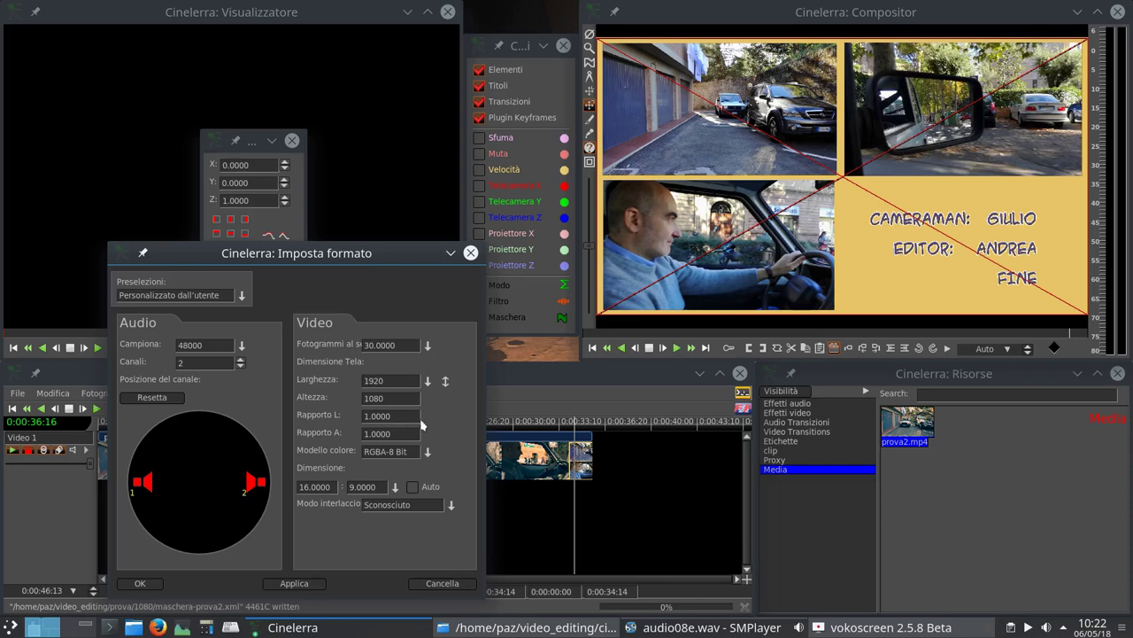
{"action": "left_click", "coordinate": [470, 252]}
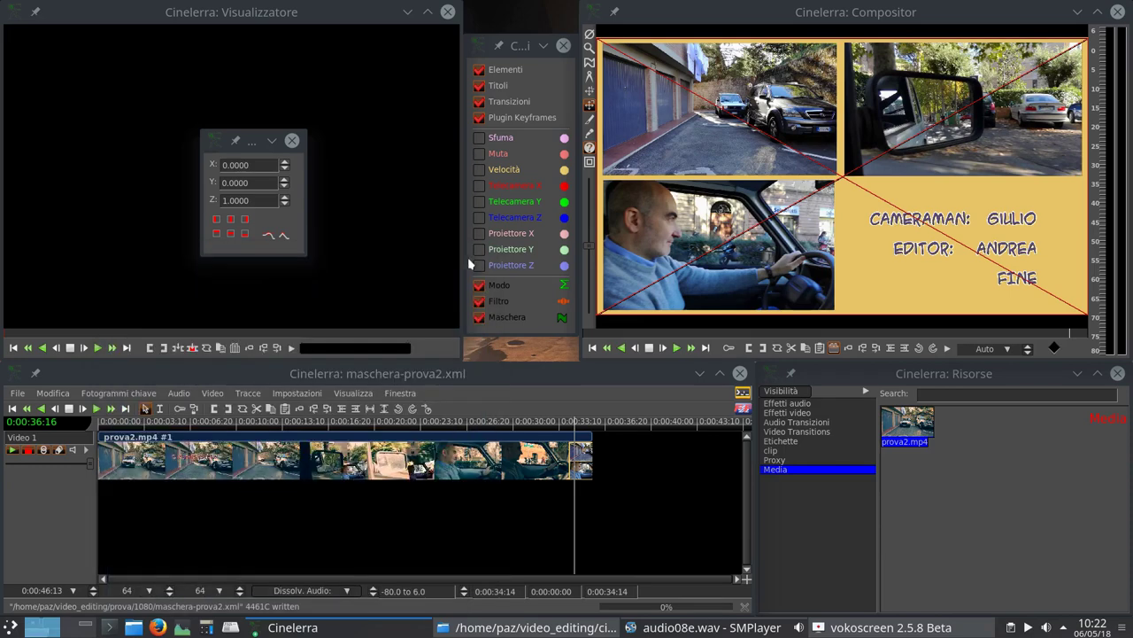
Match the project size to the prova2.mp4 media file.
{"action": "right_click", "coordinate": [904, 422]}
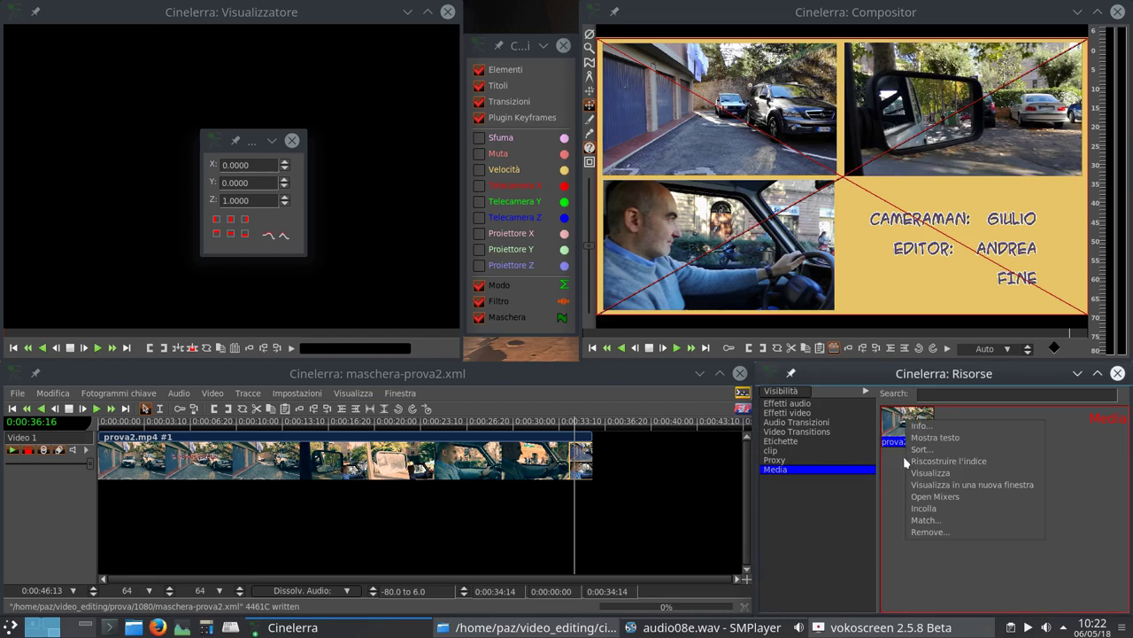
{"action": "mouse_move", "coordinate": [925, 520]}
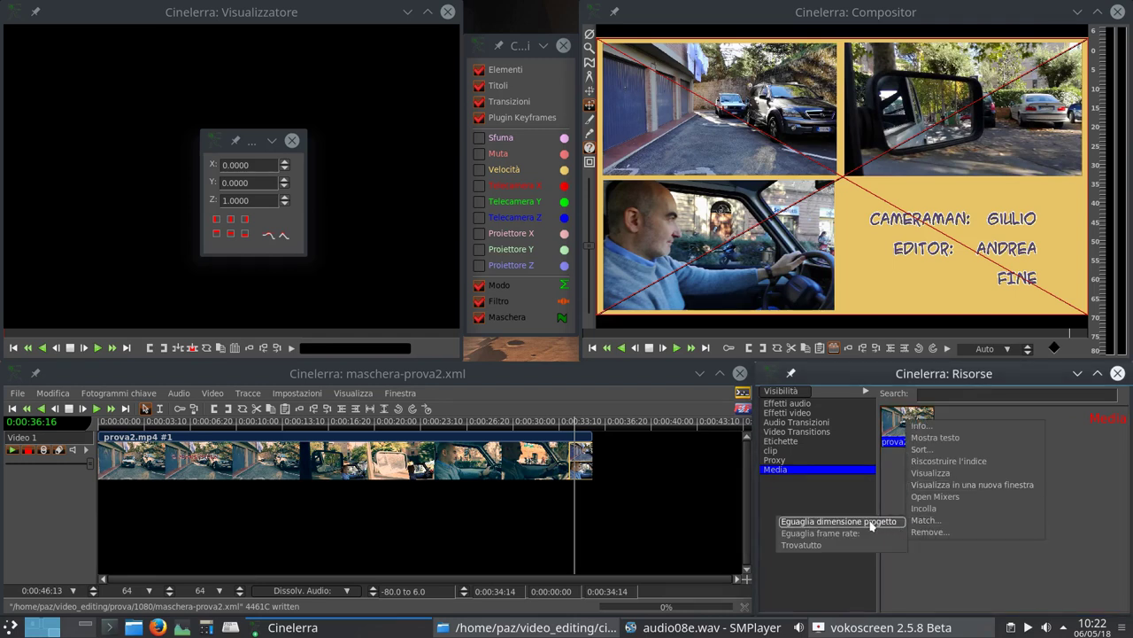
{"action": "left_click", "coordinate": [872, 523]}
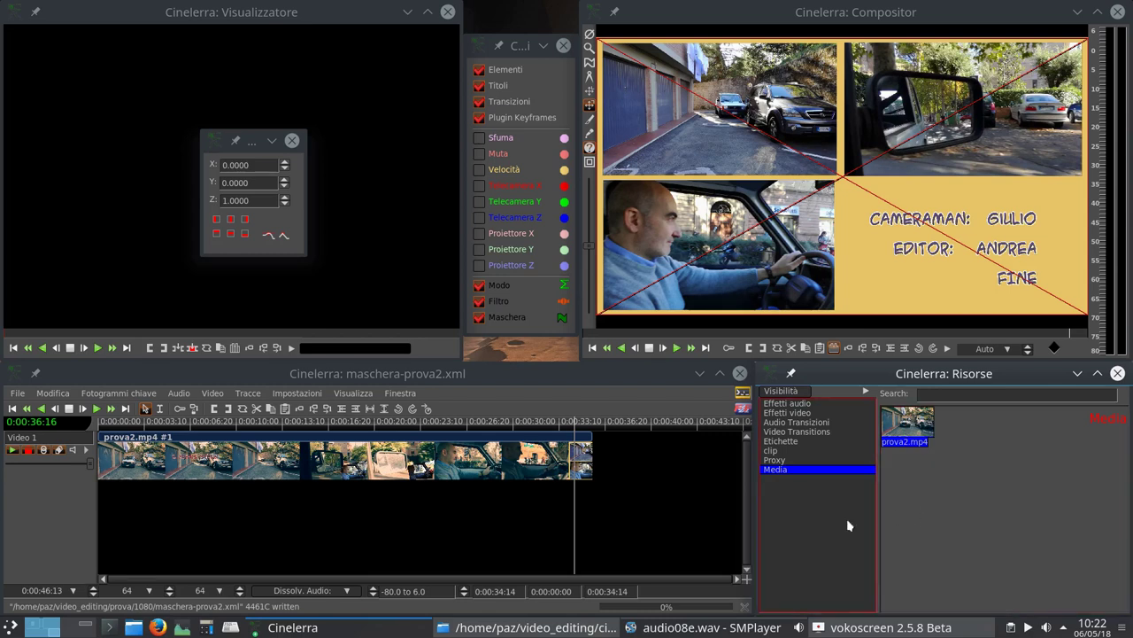
Add a second video track, check its dimensions and scale, and close the resize settings without changes.
{"action": "key", "text": "shift+t"}
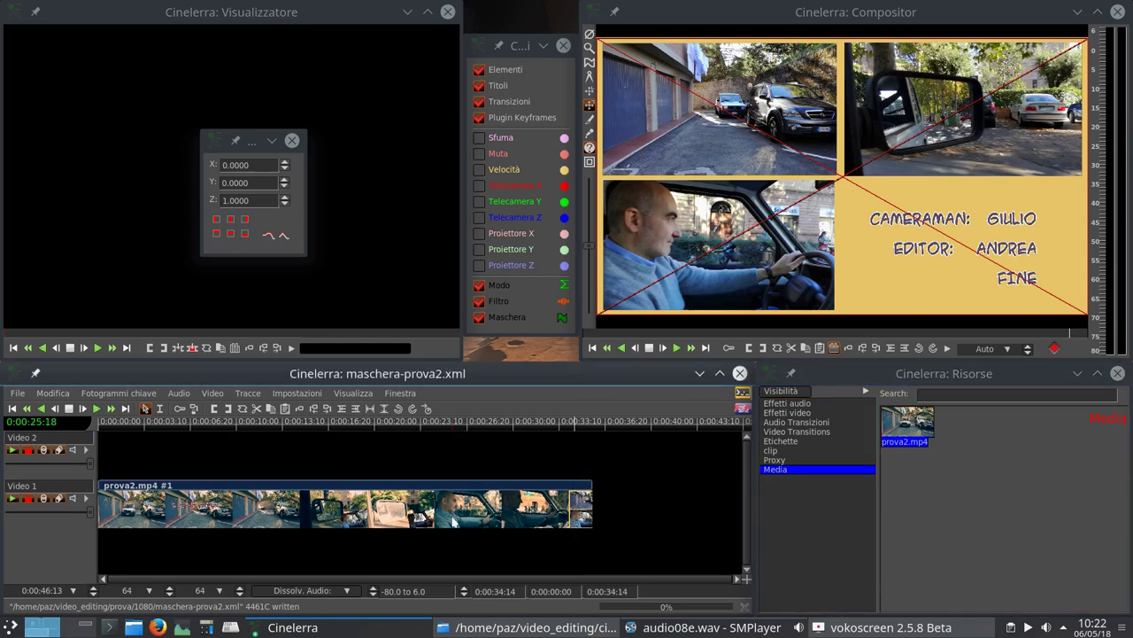
{"action": "right_click", "coordinate": [317, 460]}
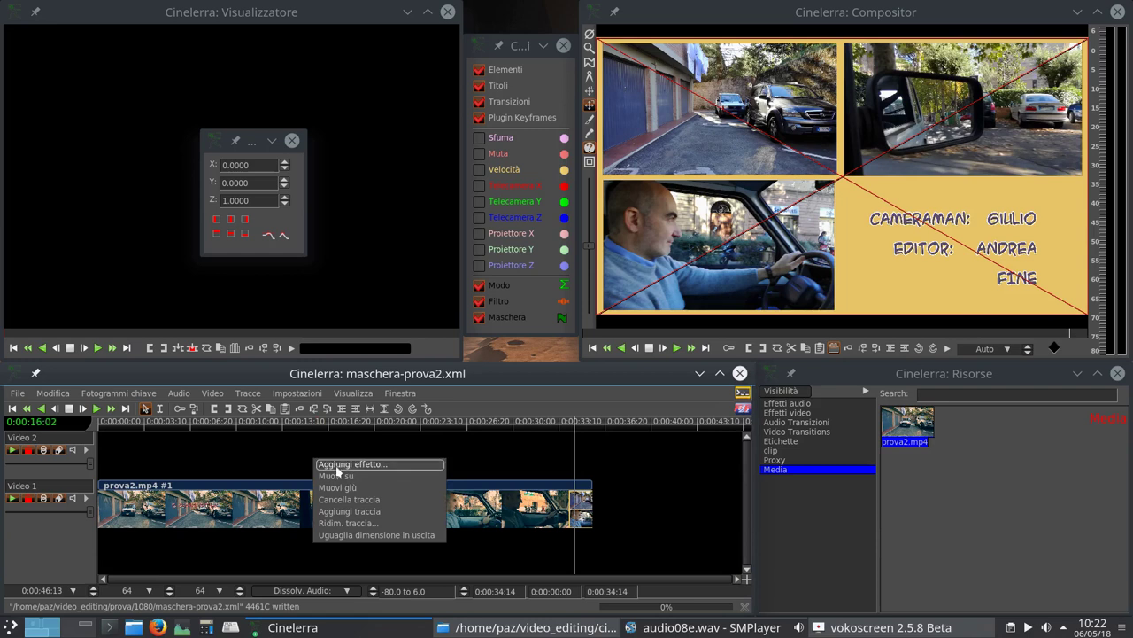
{"action": "left_click", "coordinate": [345, 525]}
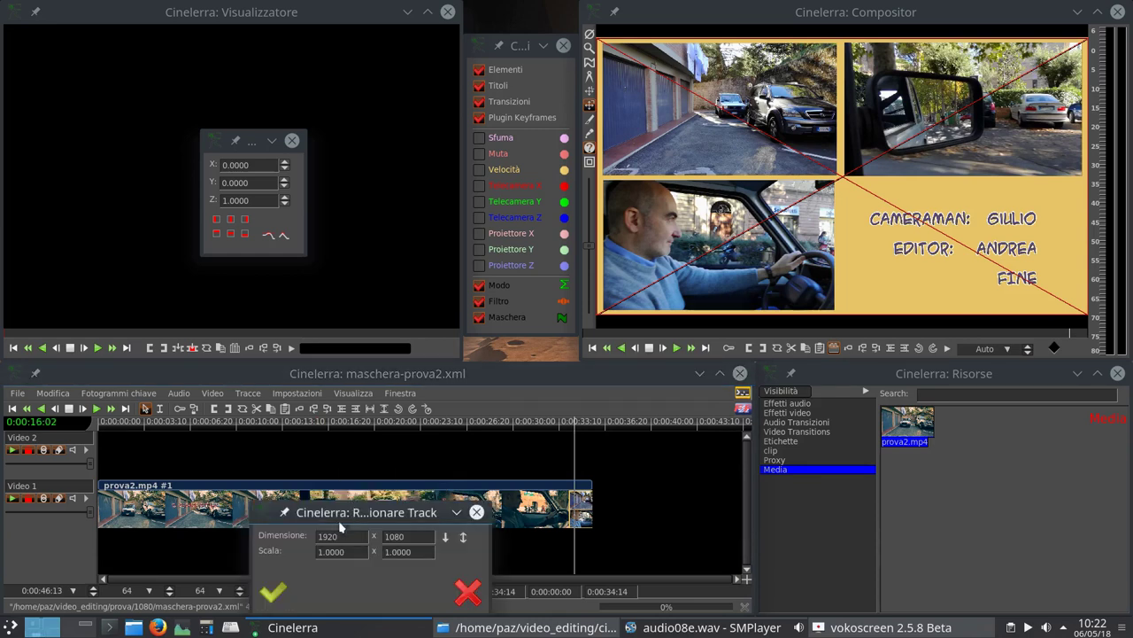
{"action": "left_click", "coordinate": [468, 595]}
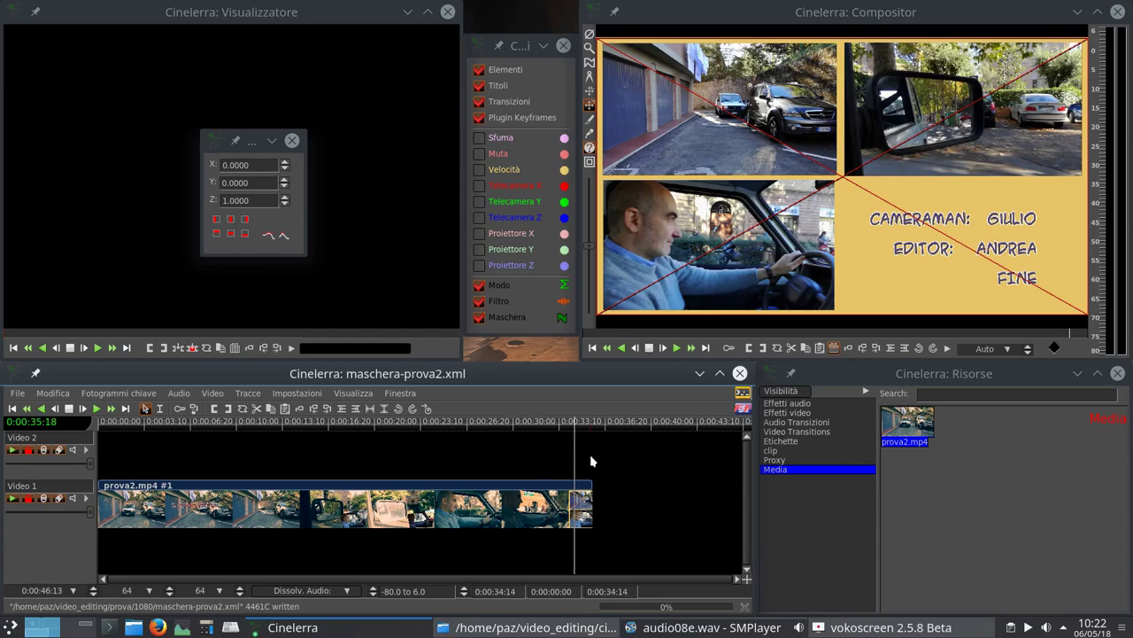